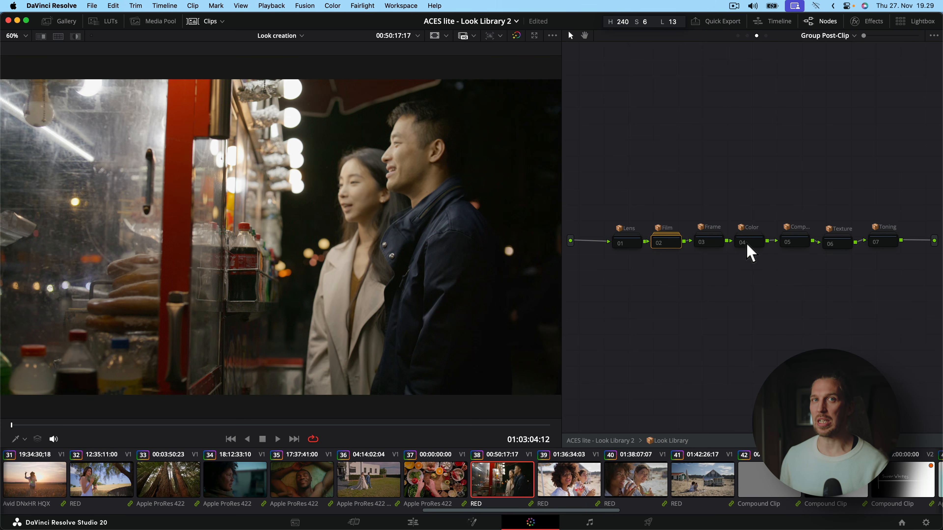
Enable and open the Color compound node, and connect look node 02 and, in its place, the Vision 3 500T node to the output.
click(748, 248)
double_click(747, 244)
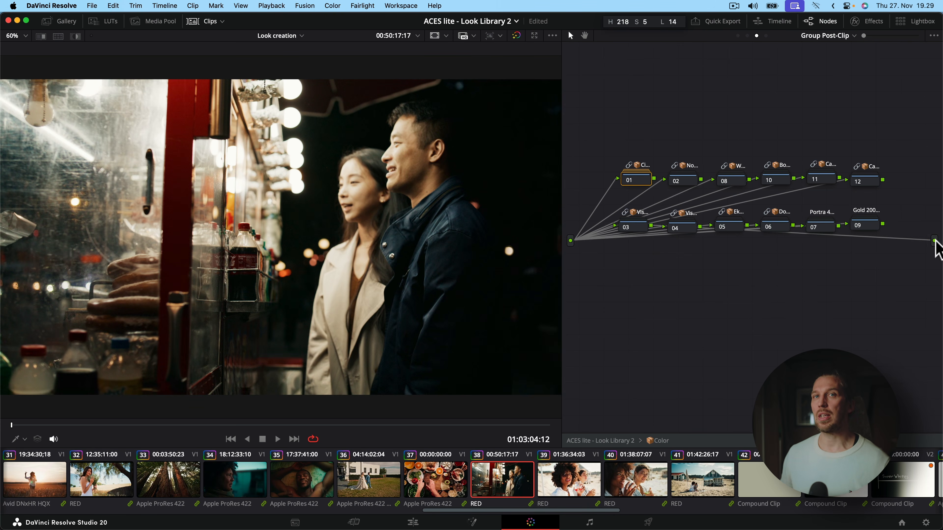
drag(701, 179, 934, 240)
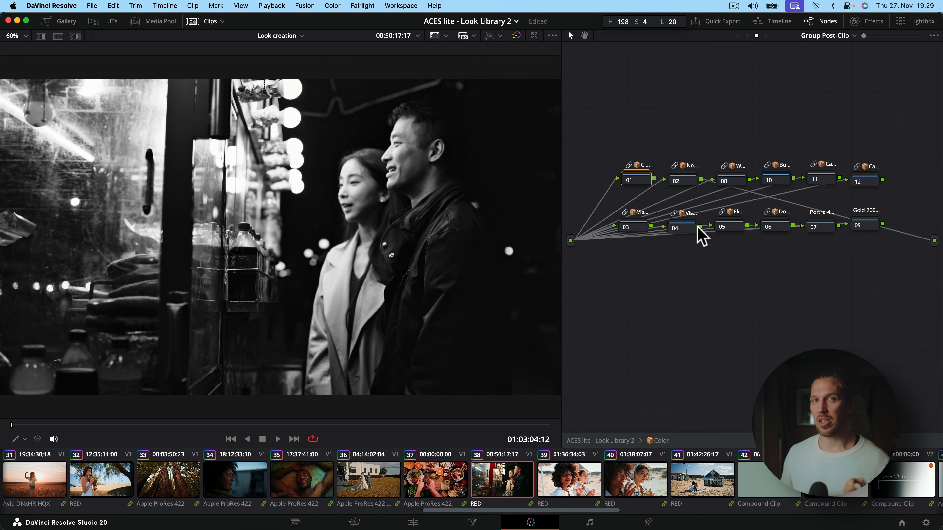
drag(793, 224, 933, 241)
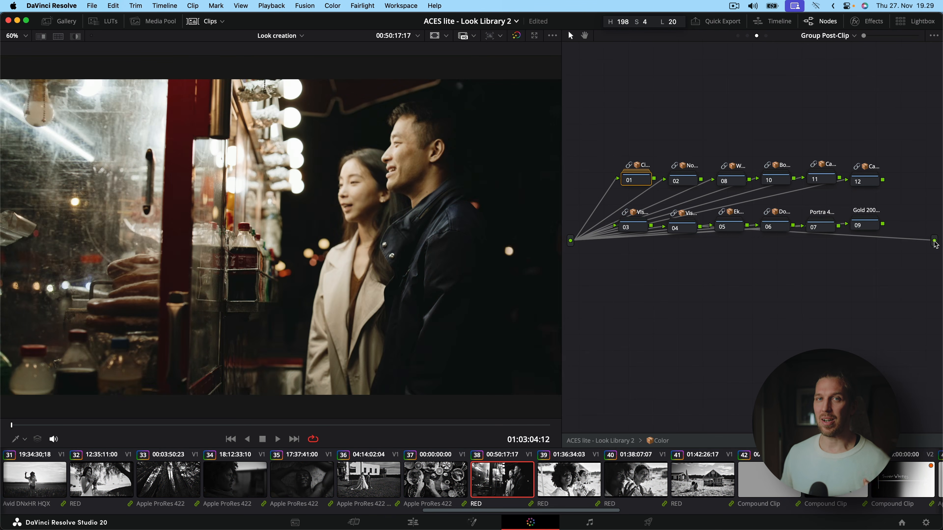
Examine the nodes inside the Vision 3 500T look's Film color group, such as Contrast, Tone and Skin tones, and return to the Color graph.
double_click(690, 227)
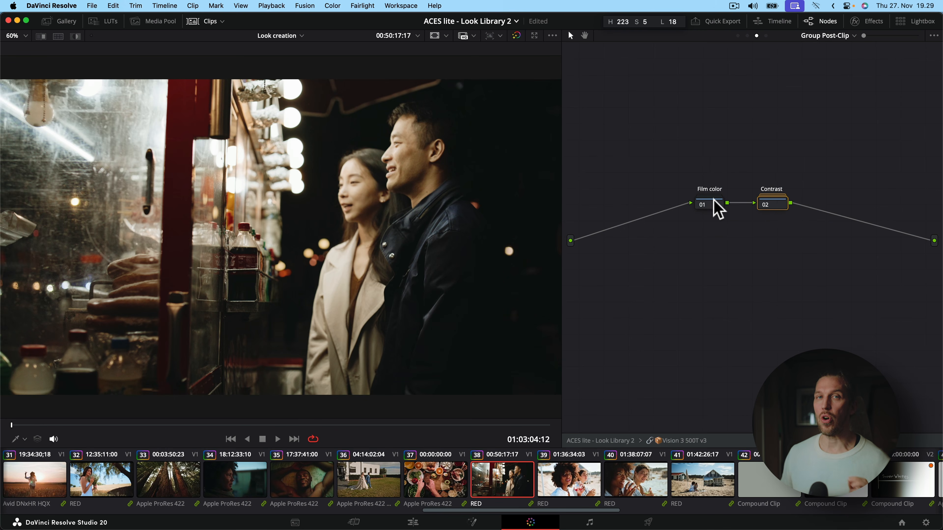
double_click(712, 199)
click(720, 180)
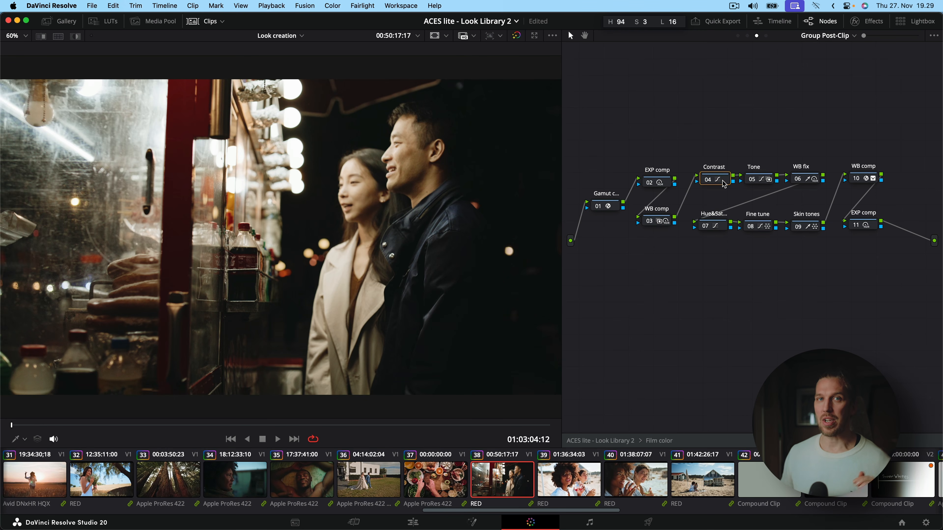
click(764, 181)
click(803, 225)
key(super+d)
click(664, 442)
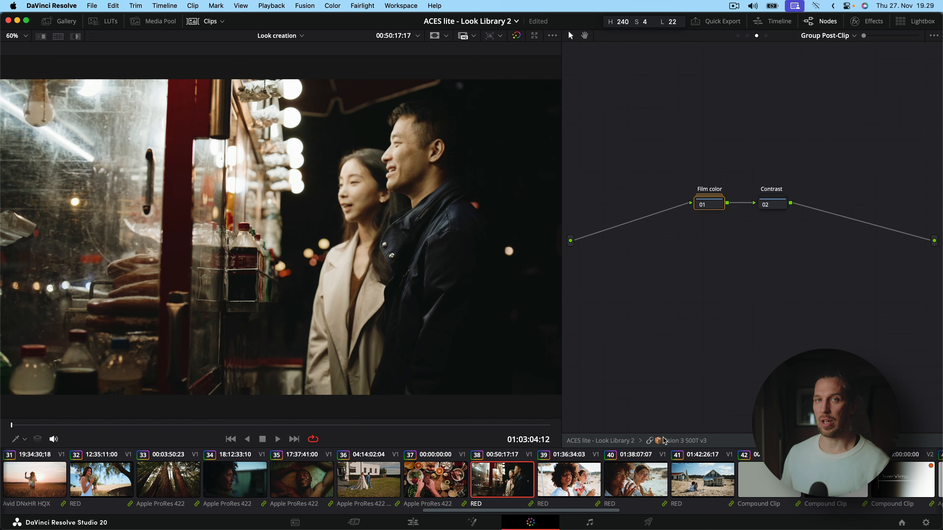
click(672, 441)
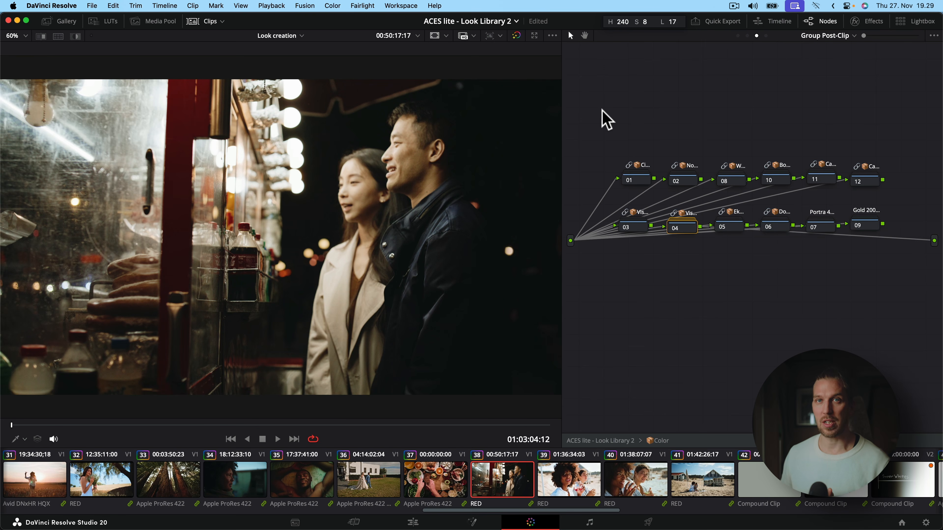
Move the lower row of look nodes farther down, away from the upper row.
drag(602, 110, 917, 174)
drag(884, 284, 636, 282)
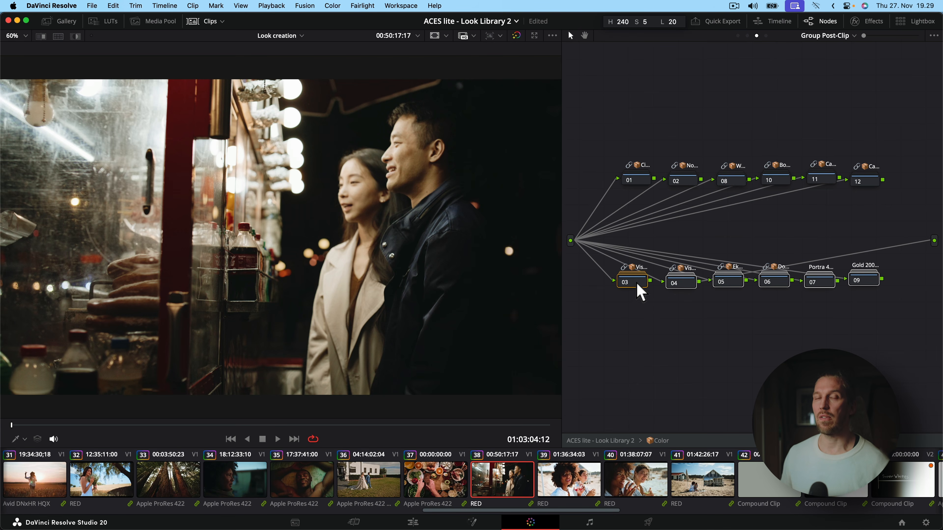
Set the key output gain of the Vision 3 500T look node to 0.5.
click(687, 284)
key(alt+f)
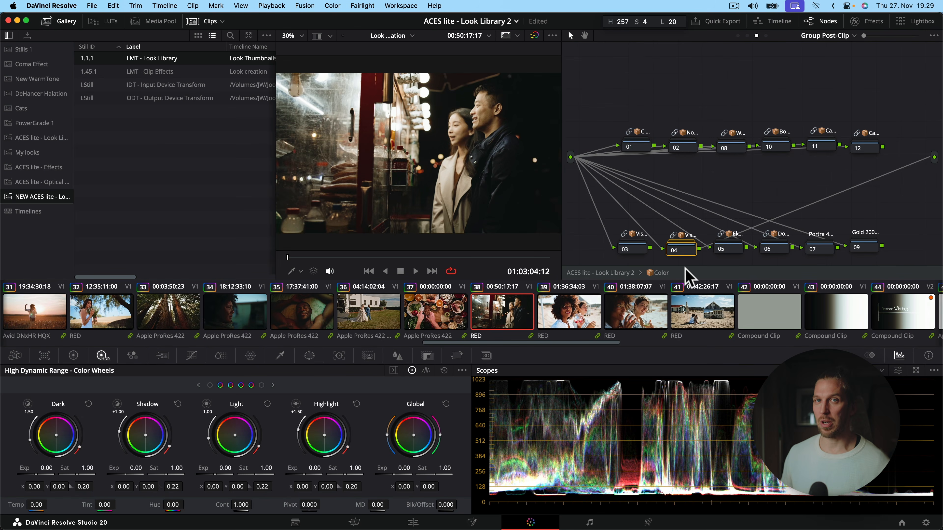
click(427, 356)
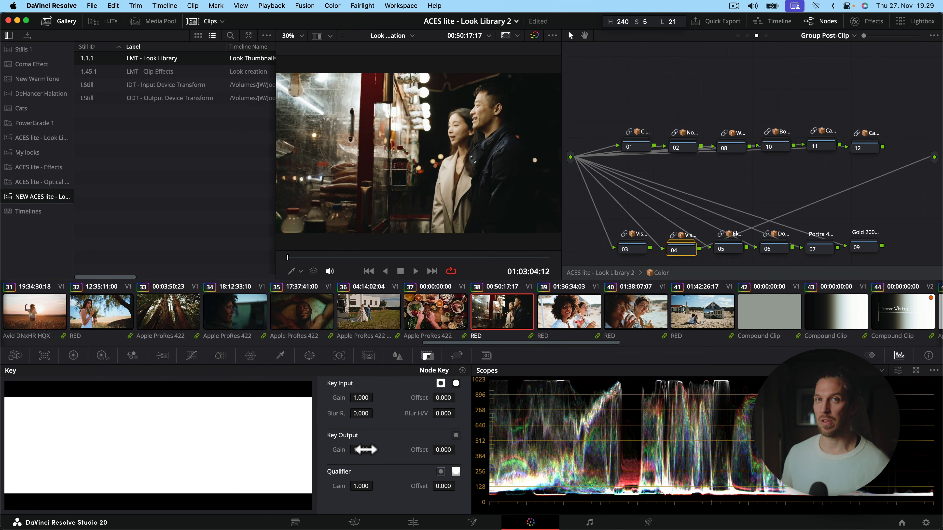
click(365, 450)
text(0.5)
key(Return)
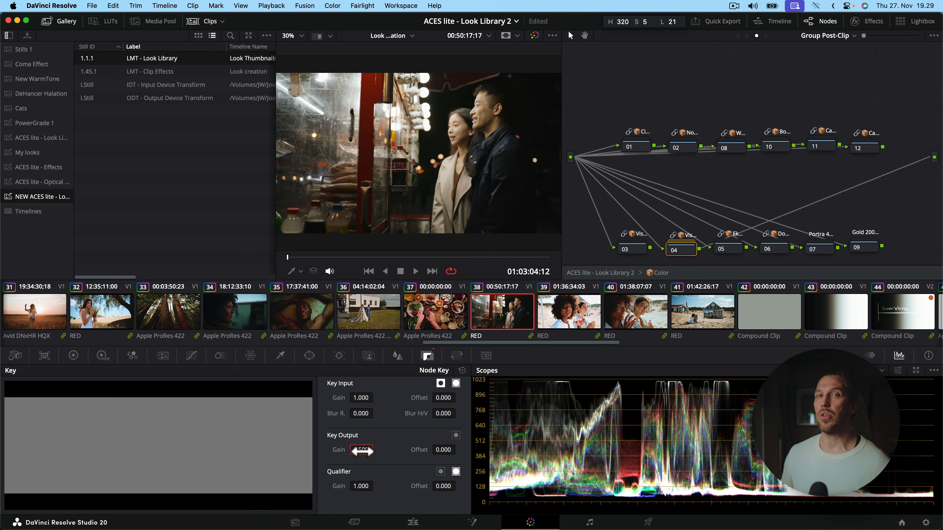
Restore the Vision 3 500T node's key output gain to 1 and leave the Color graph.
double_click(363, 451)
text(1)
key(Return)
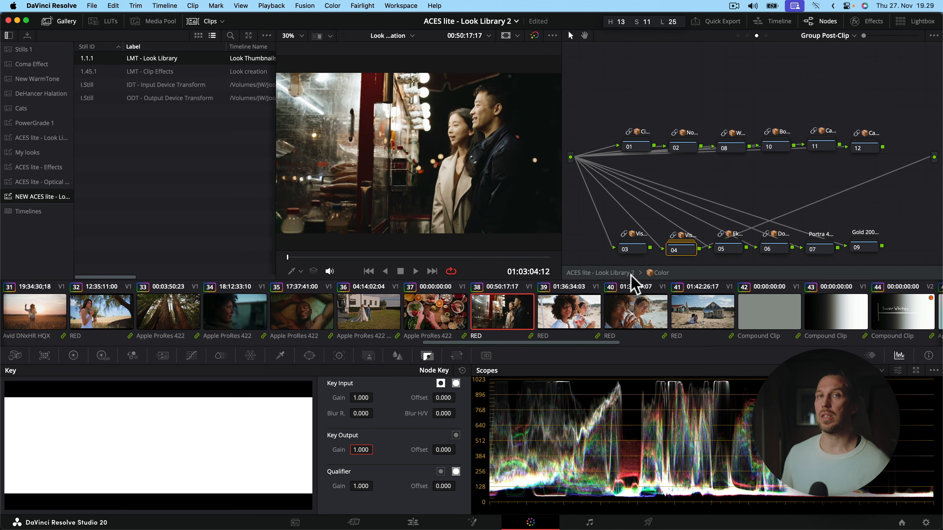
click(657, 277)
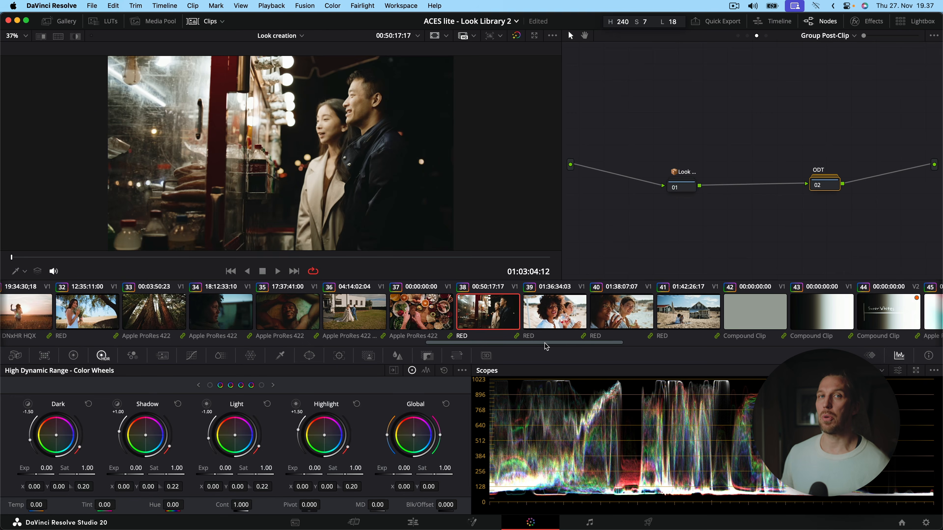
Select clip 28 and add a serial node labelled CC after its IDT node.
drag(520, 343, 297, 342)
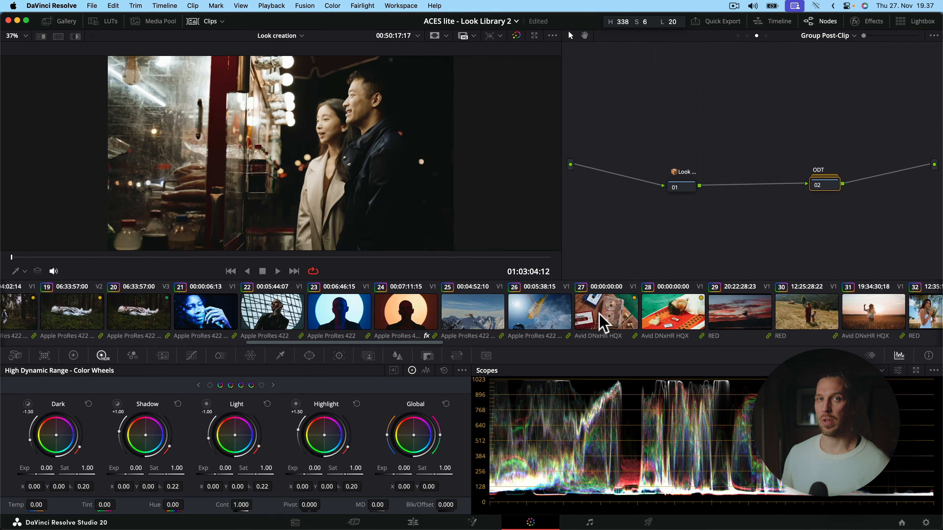
click(655, 310)
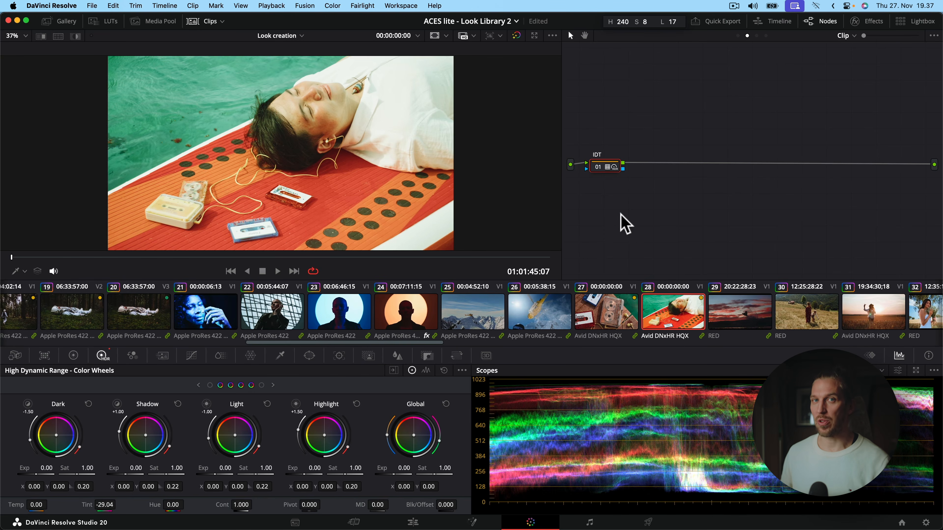
key(alt+s)
text(CC)
key(Return)
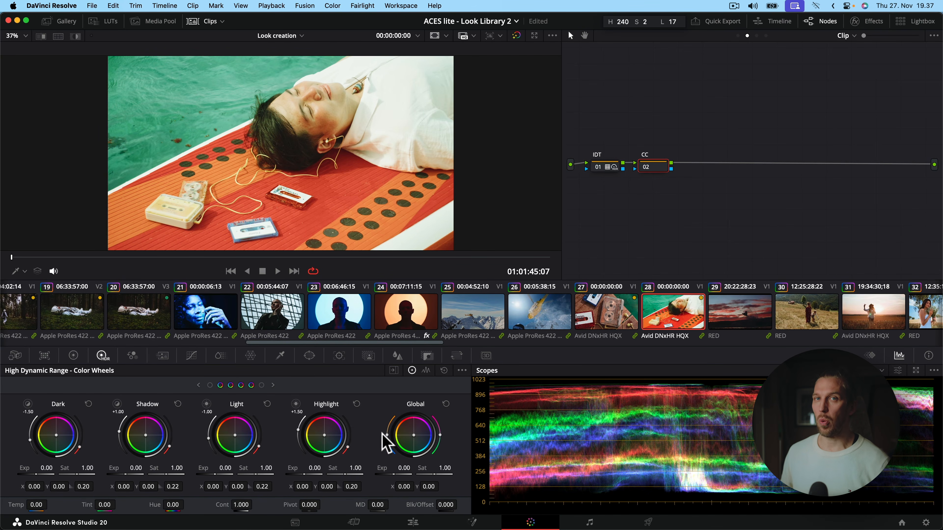
Set the CC node's tint to 18.39, global exposure to -1.42 and temperature to -777.44, and compare the image with the node bypassed.
drag(440, 433, 440, 430)
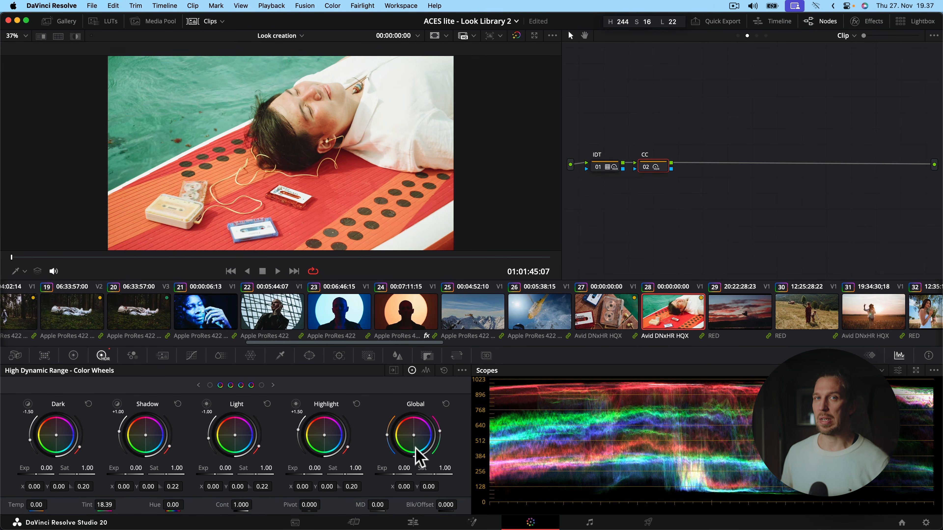
drag(395, 471, 357, 472)
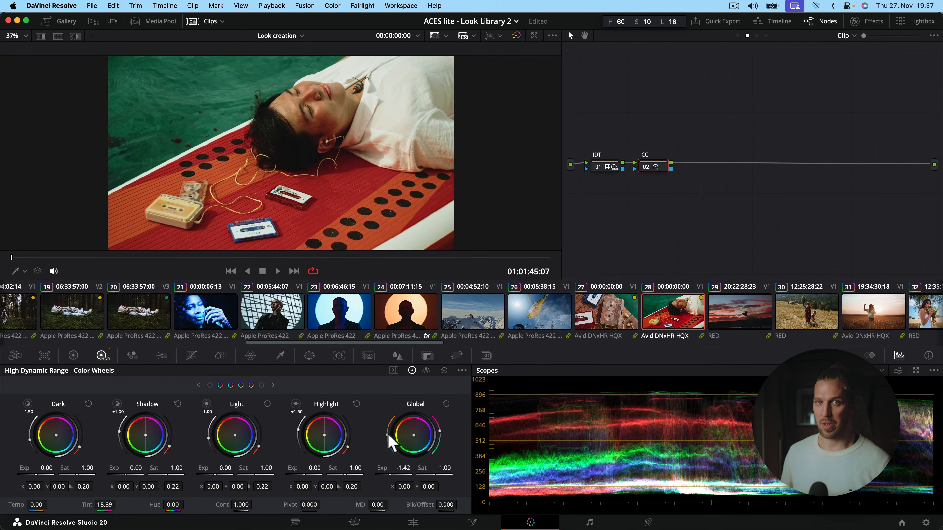
drag(388, 436, 389, 440)
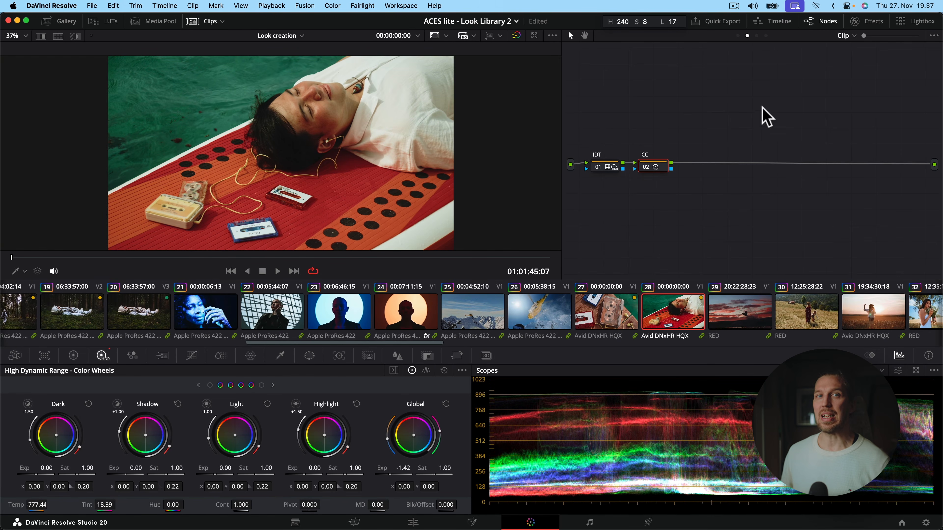
key(super+d)
key(super+d)
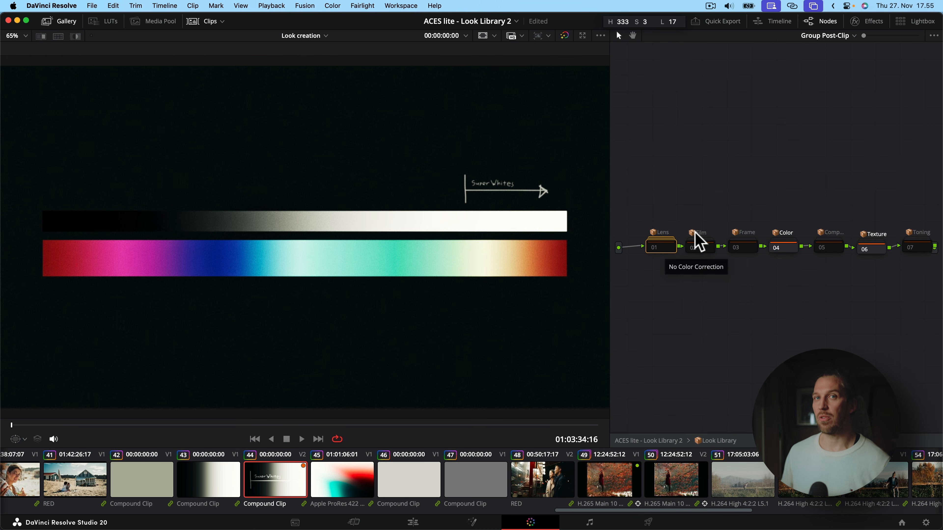
Enable the Lens node on the Super Whites test chart, comparing the chart with the node off and on.
key(super+d)
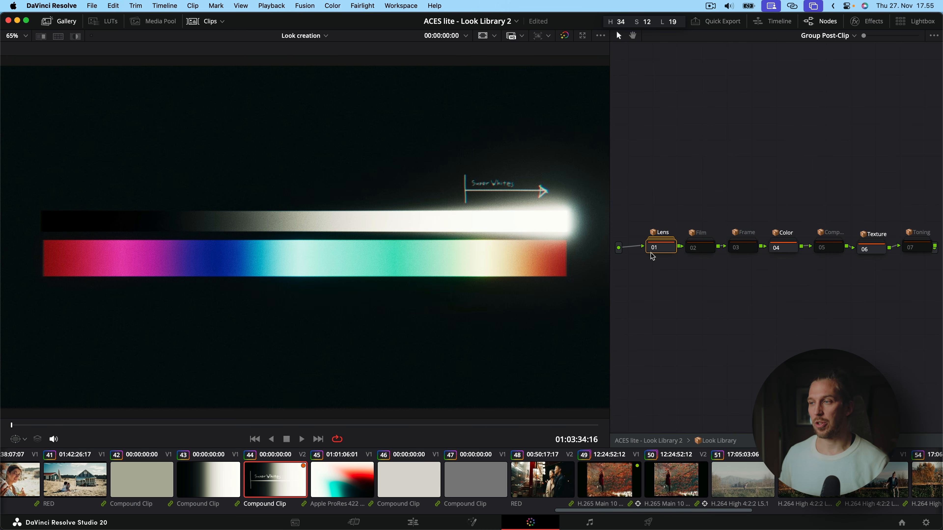
key(super+d)
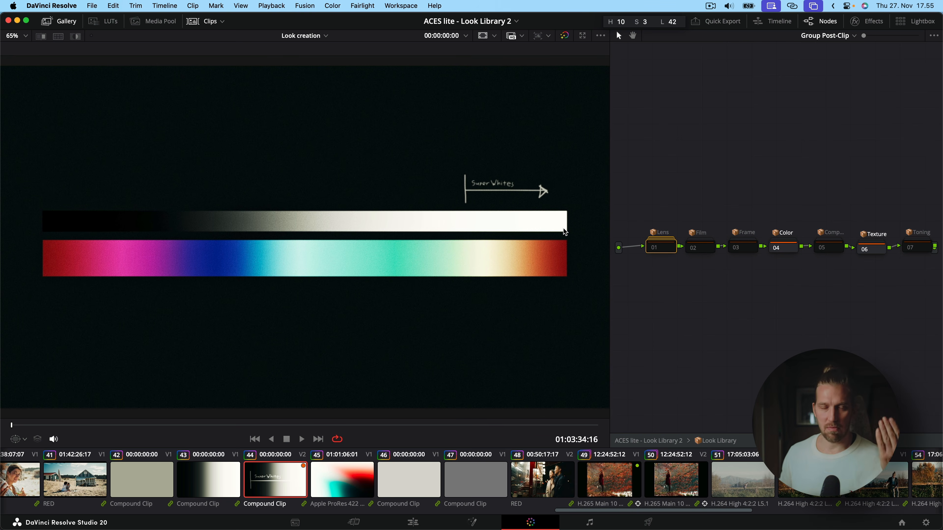
key(super+d)
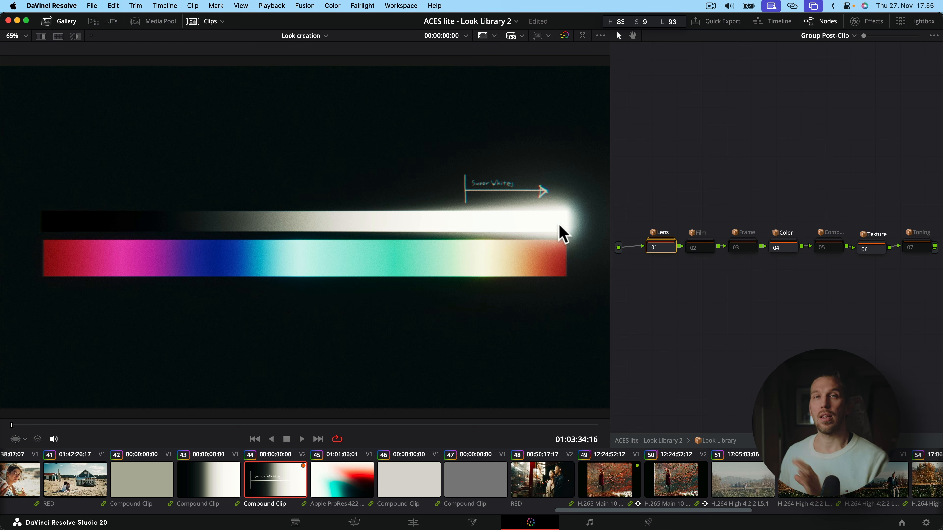
Open the Optical filters group inside the Lens node and look through its filter nodes from Glimmer Glass down to node 04.
click(668, 252)
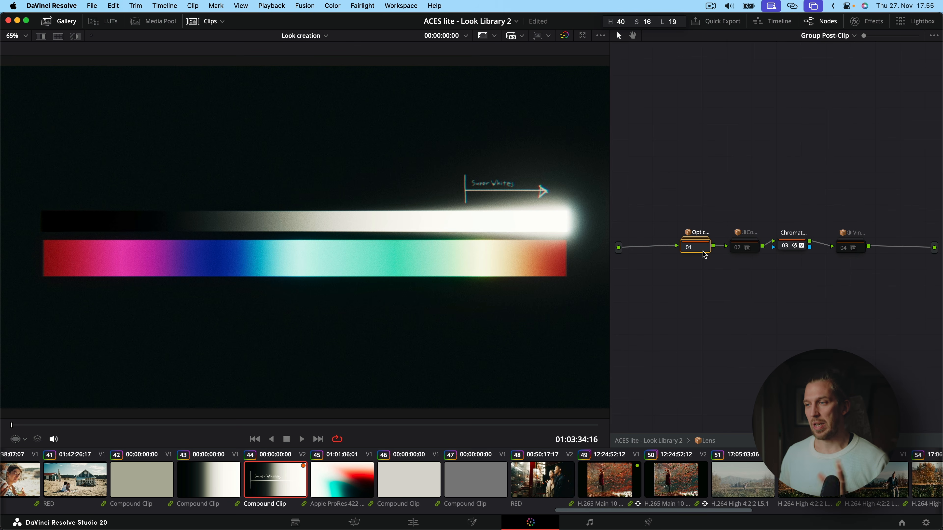
mouse_move(699, 247)
mouse_down()
mouse_move(660, 237)
mouse_move(684, 246)
mouse_up()
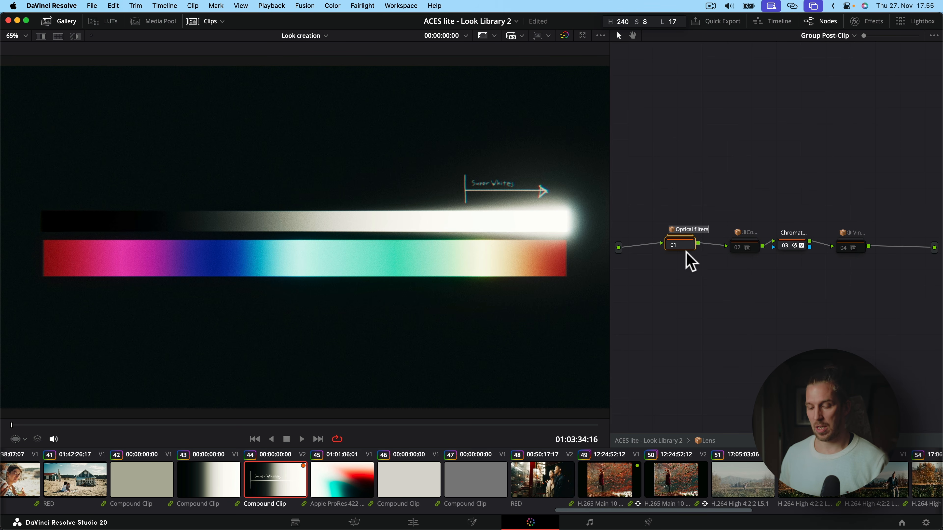
double_click(687, 245)
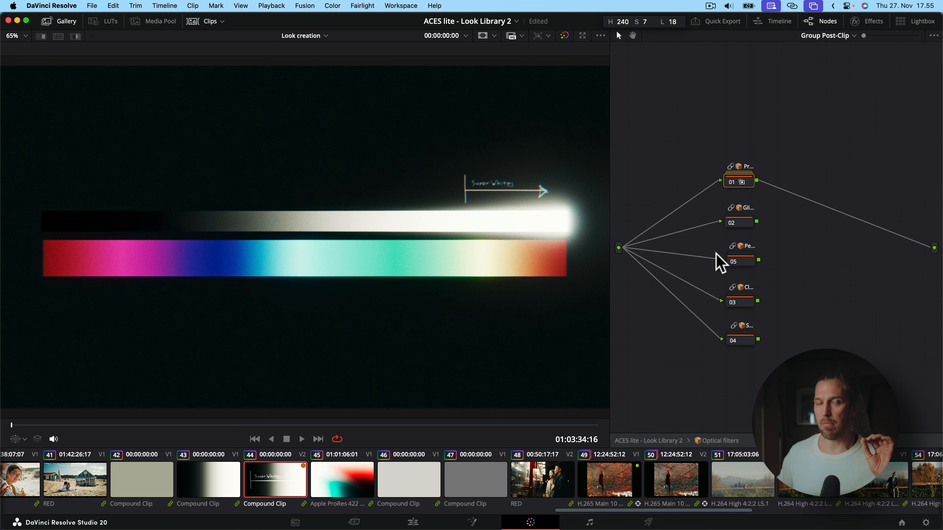
click(747, 226)
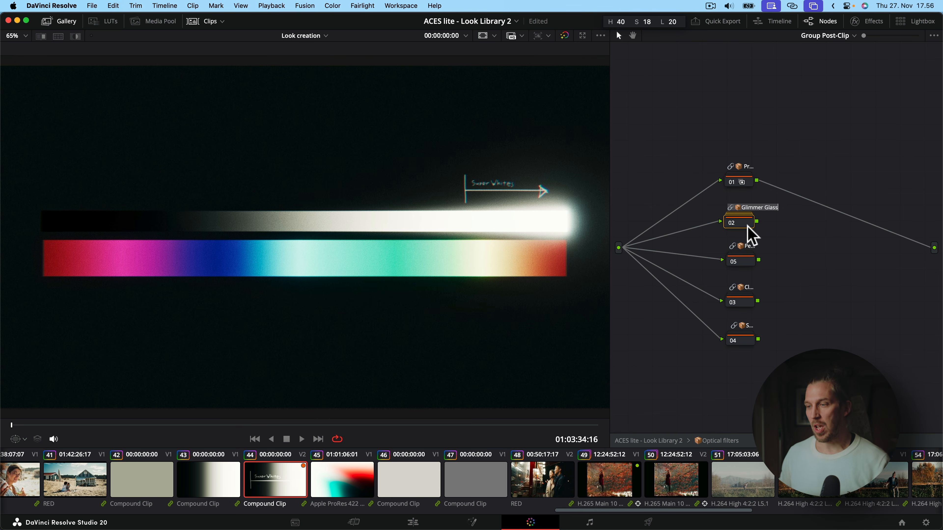
click(746, 262)
click(746, 303)
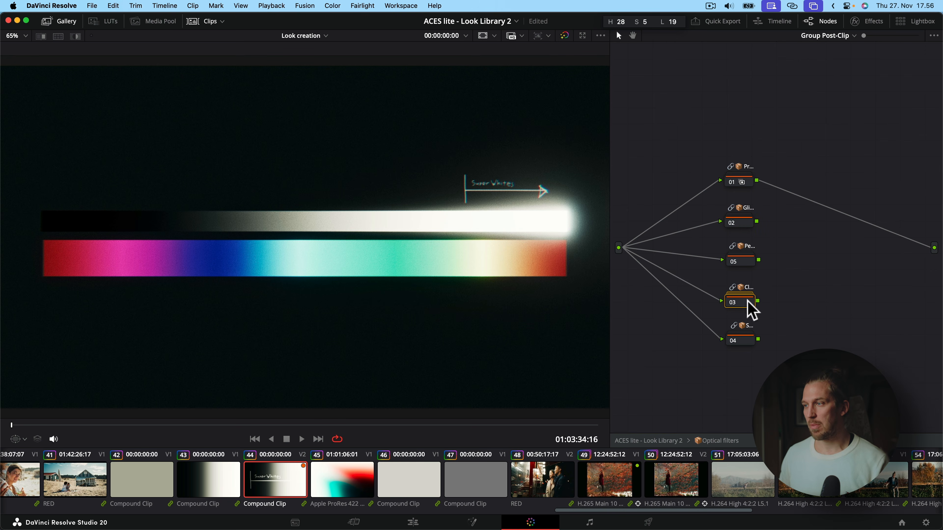
click(743, 338)
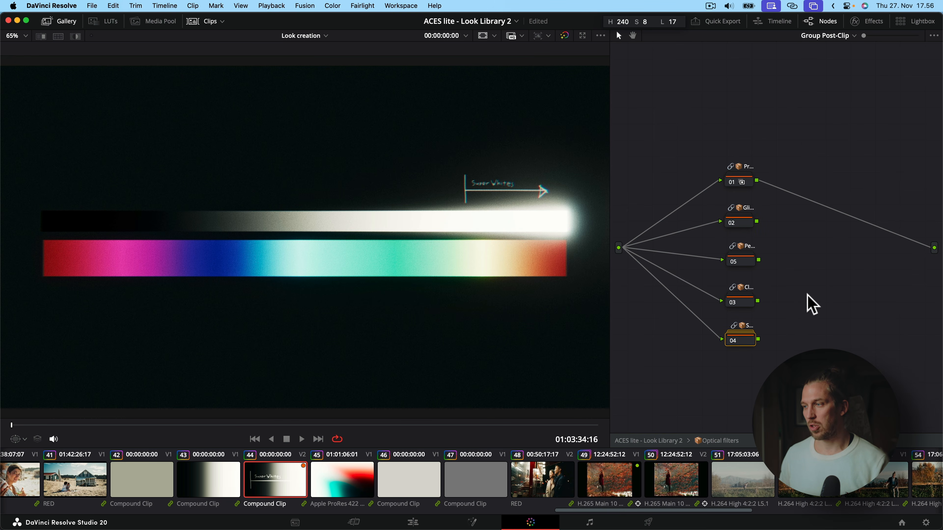
Open the Pro-Mist filter and connect its strength nodes 03, 02 and finally the 1/8 node 01 to the output in turn.
double_click(748, 184)
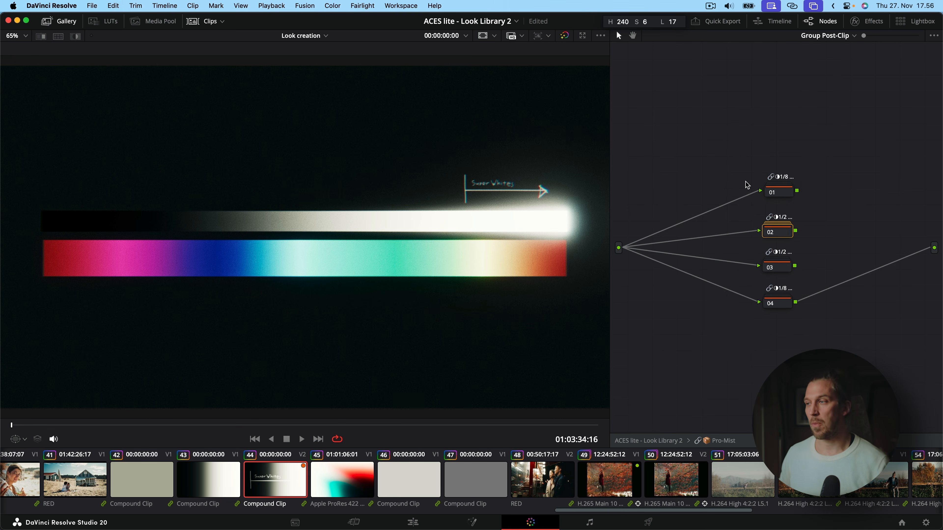
drag(795, 266, 934, 248)
drag(796, 231, 934, 248)
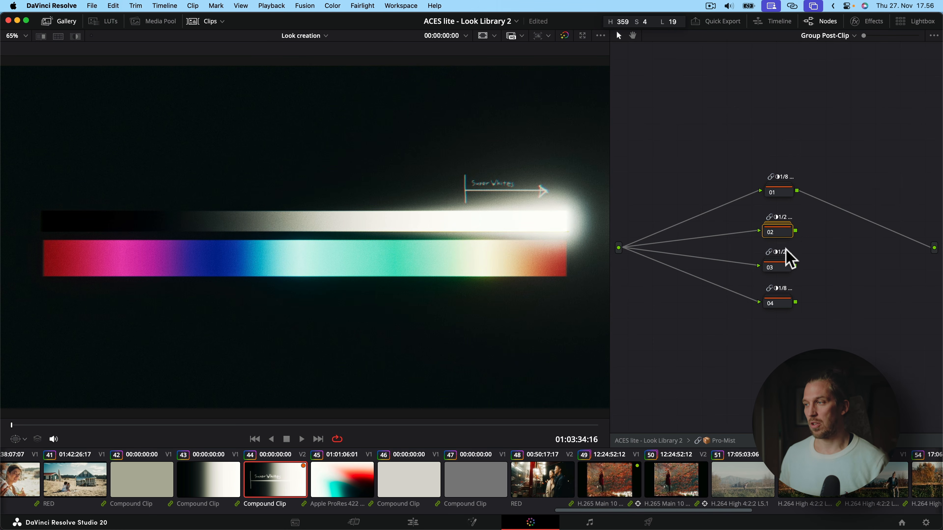
click(780, 194)
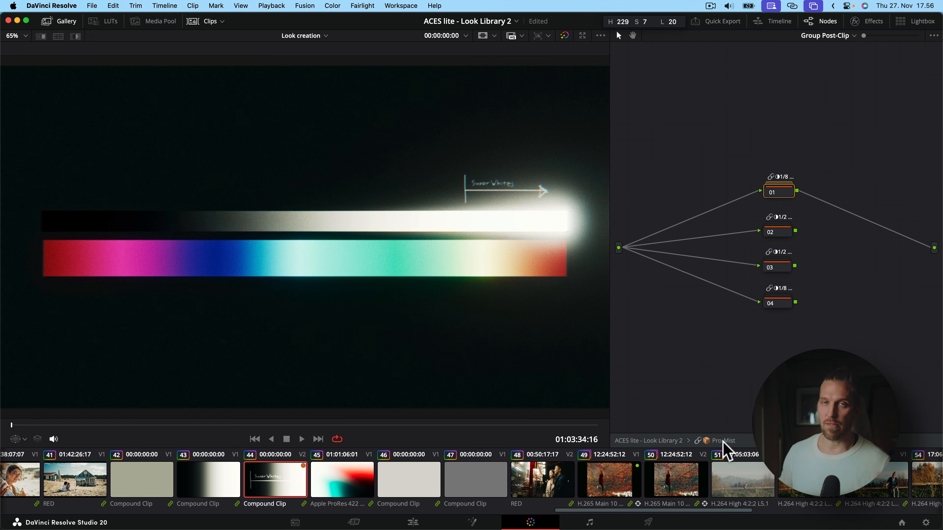
Return from the Pro-Mist graph through Optical filters to the Lens graph.
drag(723, 440, 724, 442)
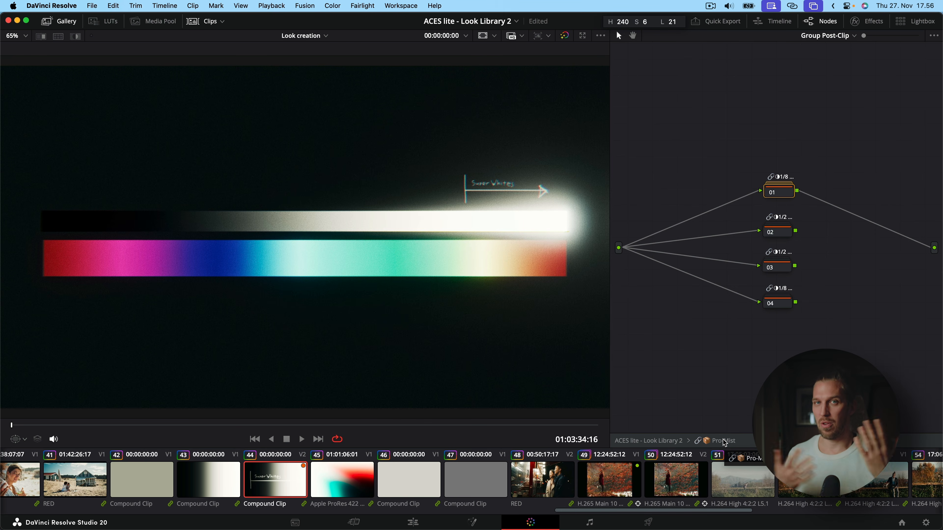
click(724, 442)
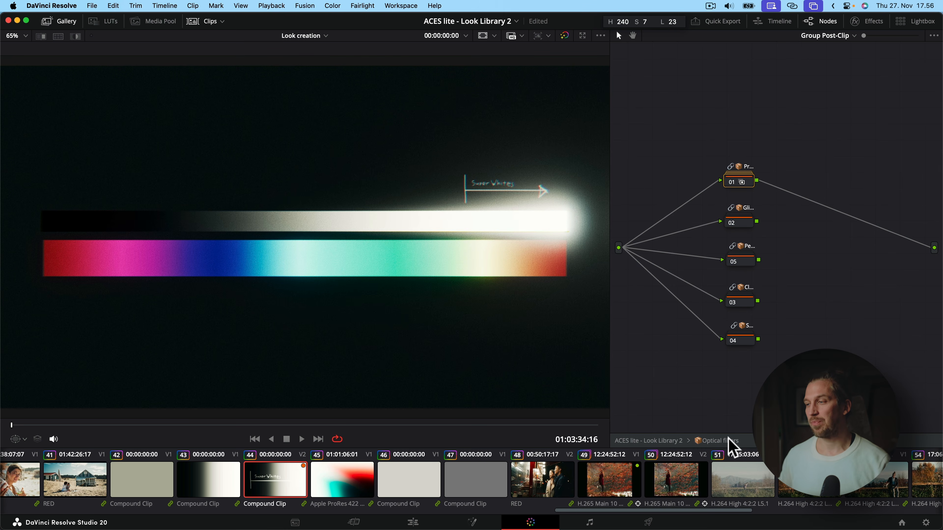
click(730, 442)
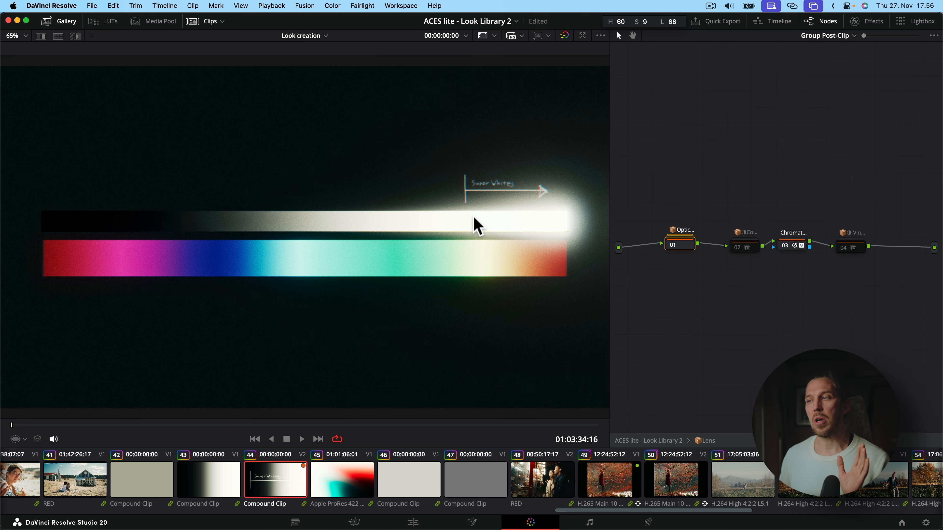
Return to the top-level graph and connect the R Diffusion node between the source and ODT, bypassing Look Library, to examine its glow on the chart.
click(711, 441)
drag(729, 160, 751, 309)
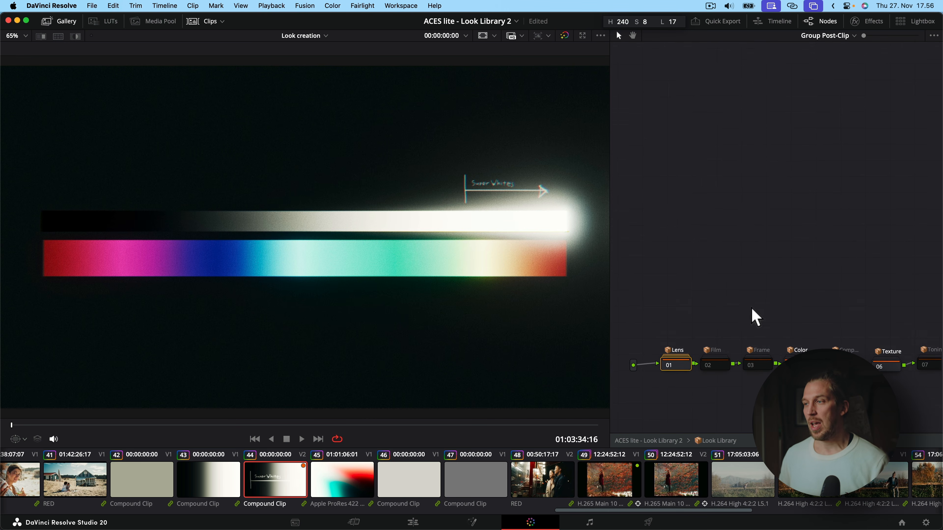
click(720, 439)
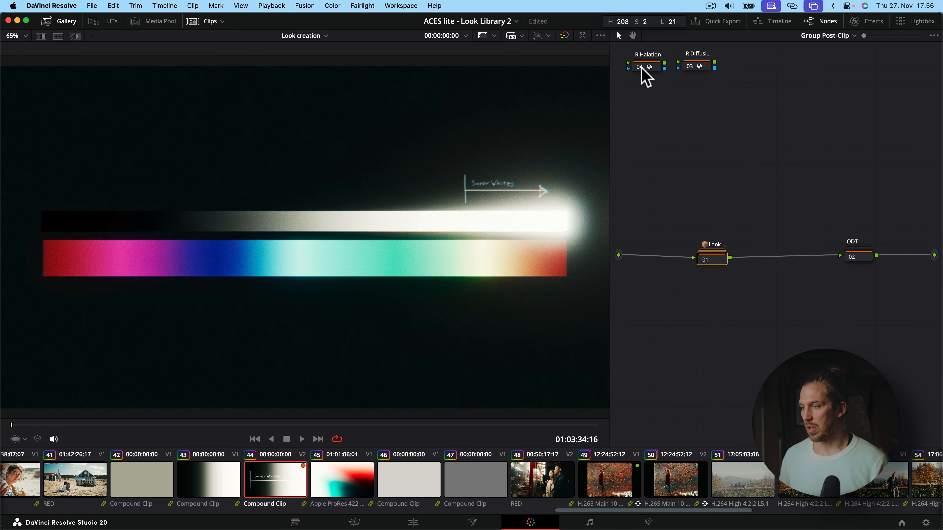
drag(707, 70, 717, 208)
drag(618, 255, 841, 256)
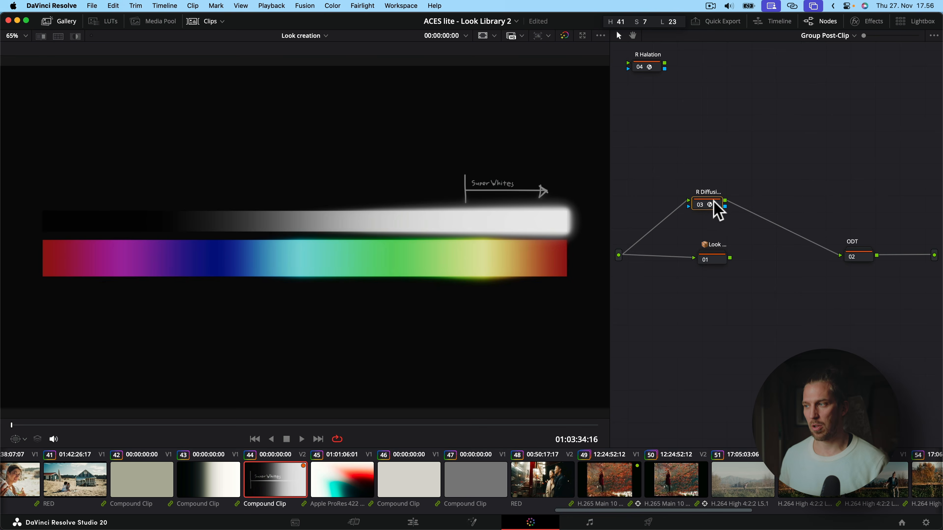
scroll(497, 288, up, 4)
scroll(569, 201, up, 3)
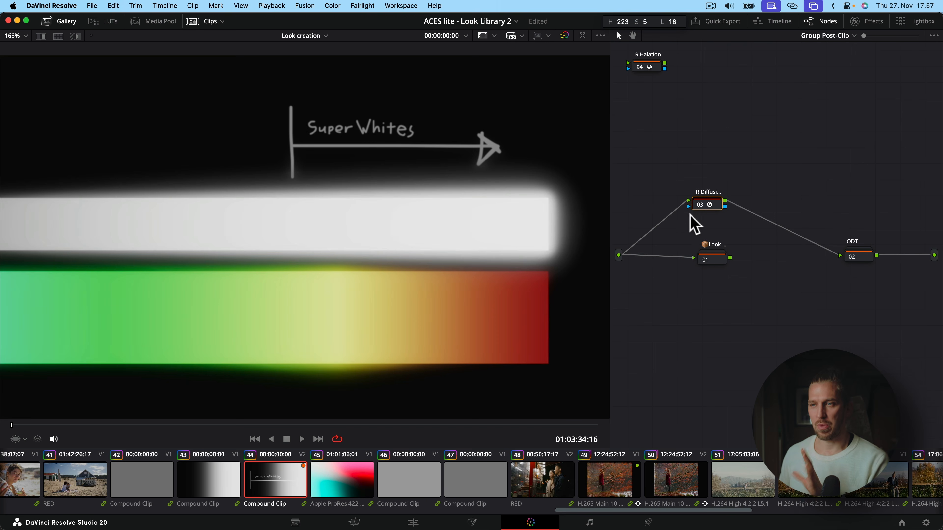
Disable the R Diffusion node and reconnect Look Library to ODT, viewing the whole Super Whites chart again.
key(super+d)
drag(729, 258, 839, 255)
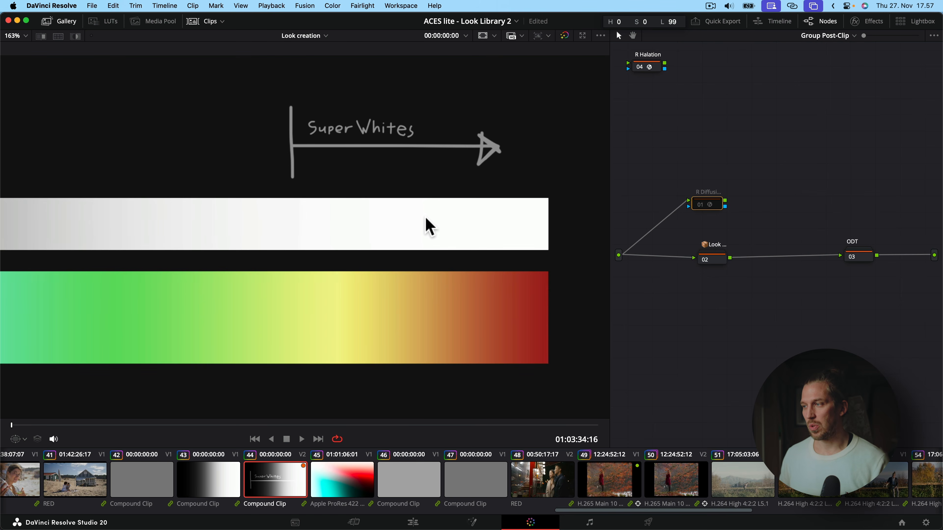
scroll(434, 226, down, 1)
scroll(438, 234, down, 5)
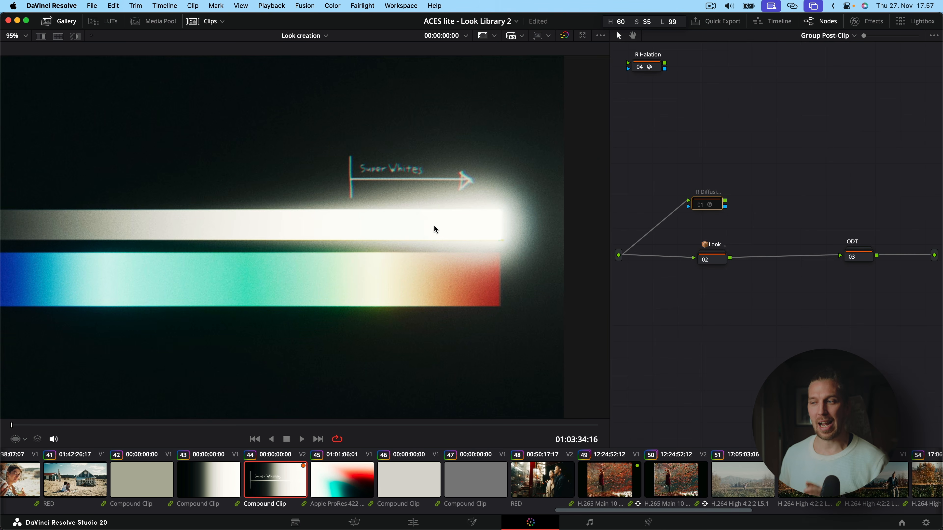
scroll(435, 230, down, 3)
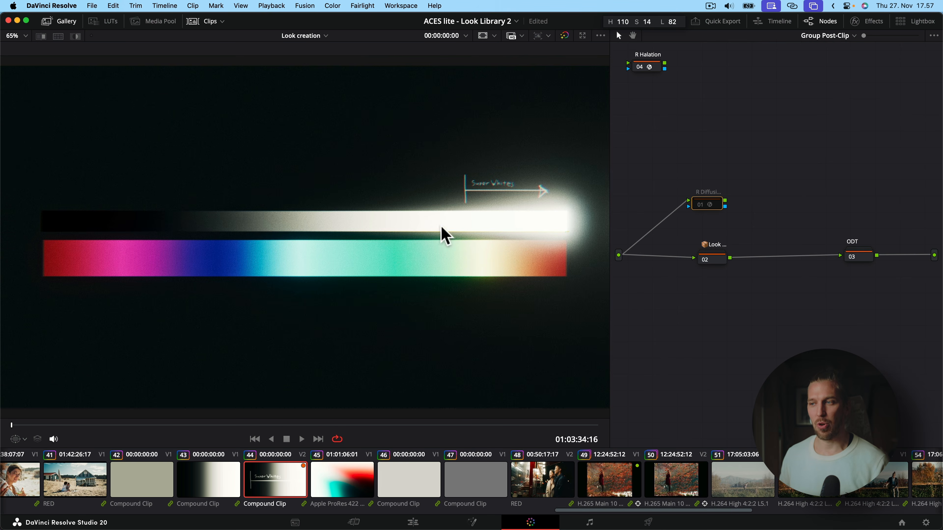
Open Look Library and compare the dot-grid chart with the Coma node off and on, examining the smearing around the squares up close.
double_click(720, 260)
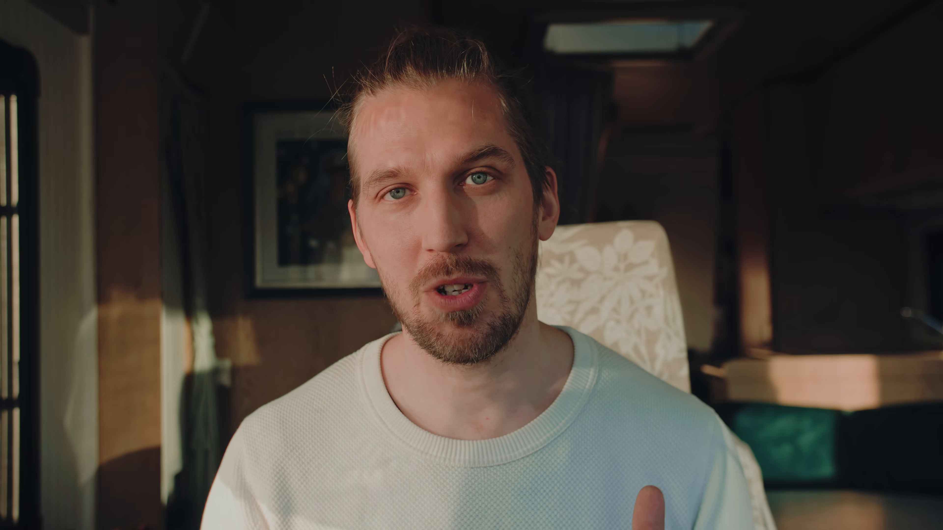
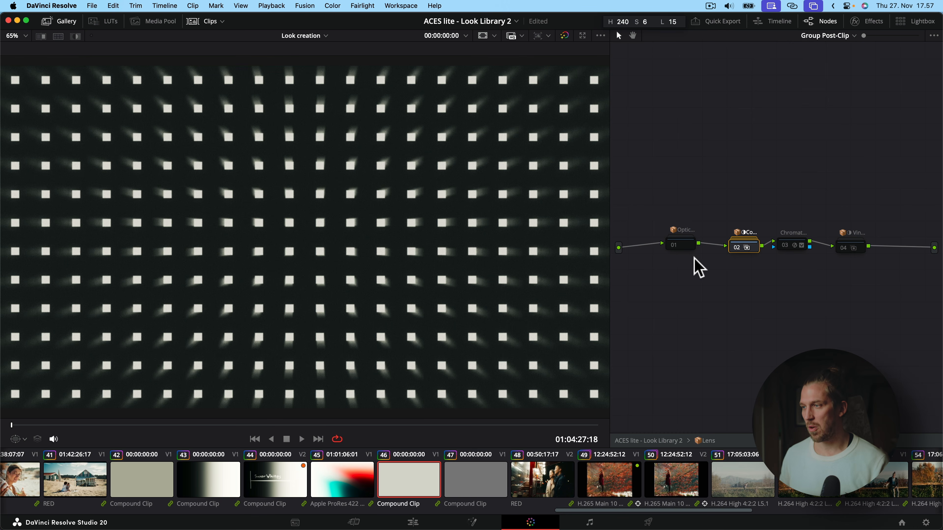
key(super+d)
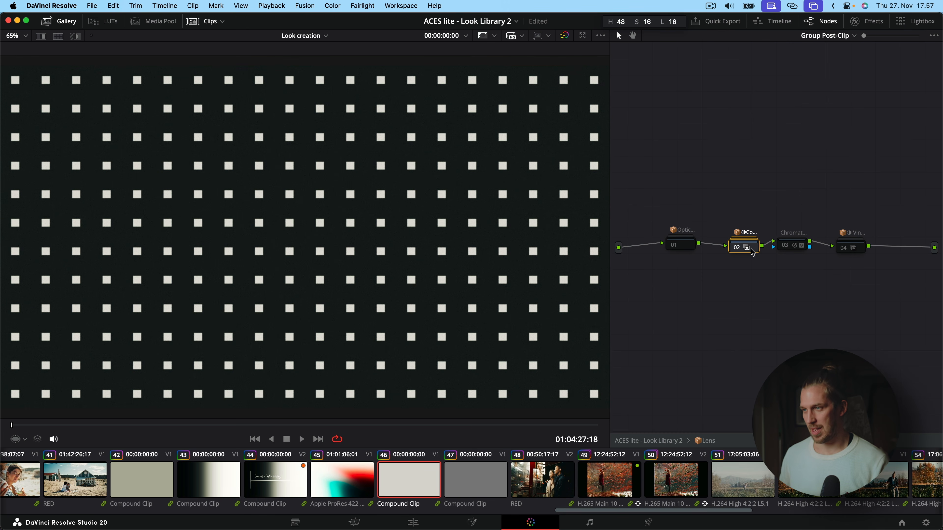
key(super+d)
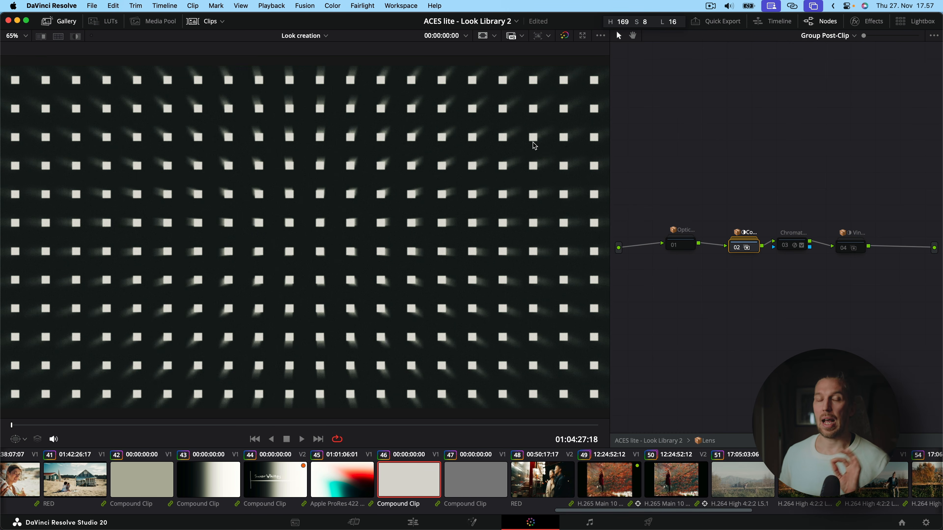
scroll(558, 114, up, 2)
scroll(558, 112, up, 4)
drag(548, 91, 542, 214)
scroll(541, 216, down, 1)
drag(315, 190, 500, 203)
drag(179, 216, 565, 196)
drag(443, 226, 182, 182)
scroll(216, 184, up, 1)
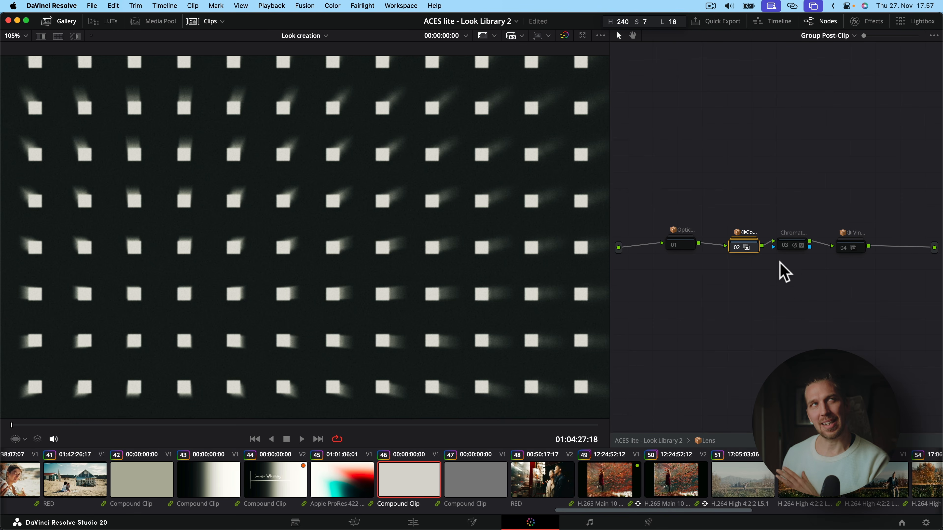
Open the Coma node and connect its Small node, followed by its Large node, to the output for comparison.
click(748, 248)
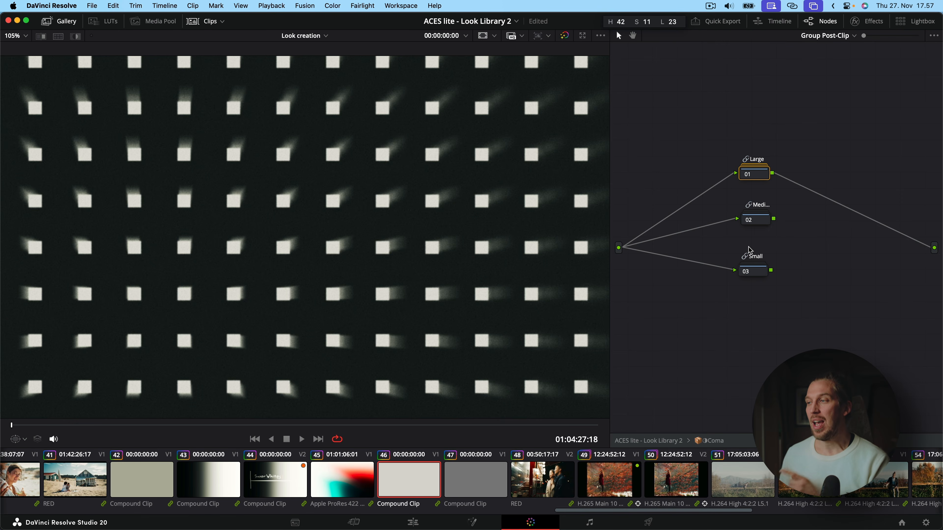
mouse_move(771, 270)
mouse_down()
mouse_move(938, 271)
mouse_move(935, 248)
mouse_up()
mouse_move(772, 173)
mouse_down()
mouse_move(932, 258)
mouse_move(934, 248)
mouse_up()
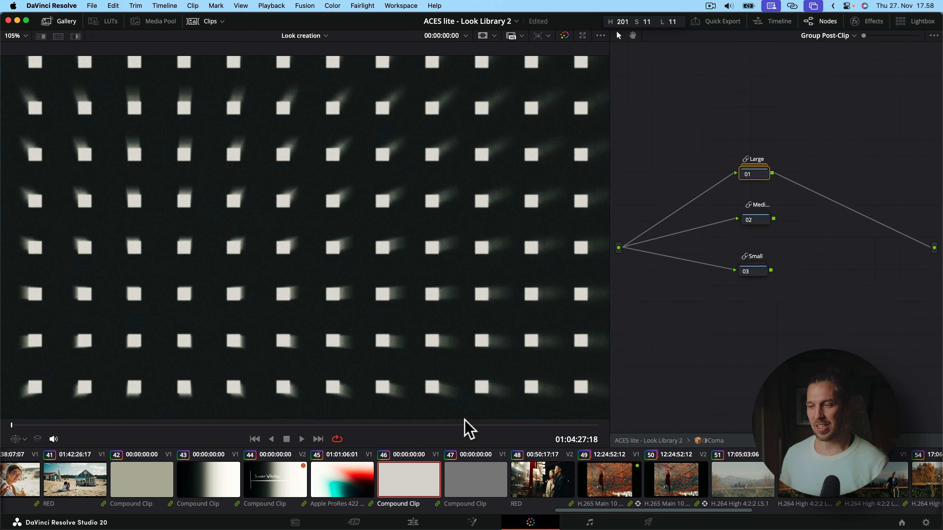
Select astronaut clip 20, try the Medium coma node as the output in place of Large, and undo the connection.
scroll(453, 479, left, 15)
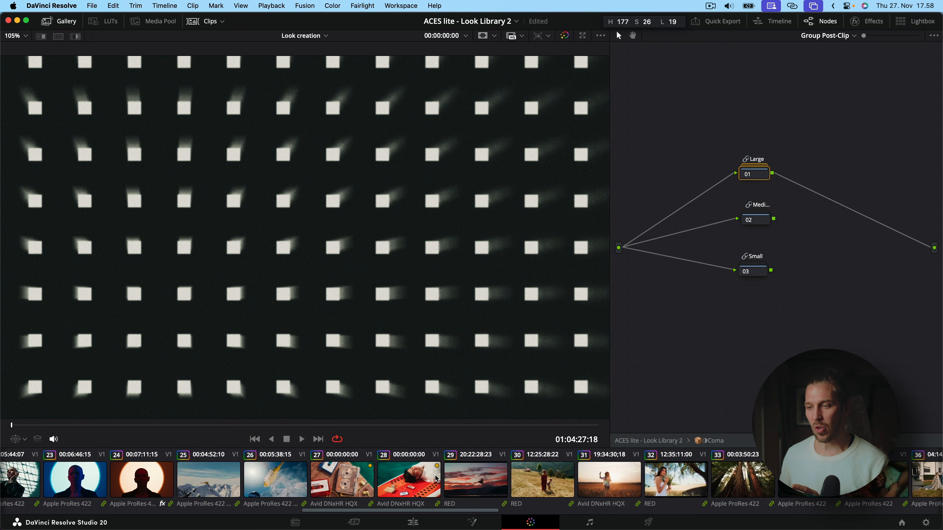
scroll(438, 479, left, 6)
click(433, 485)
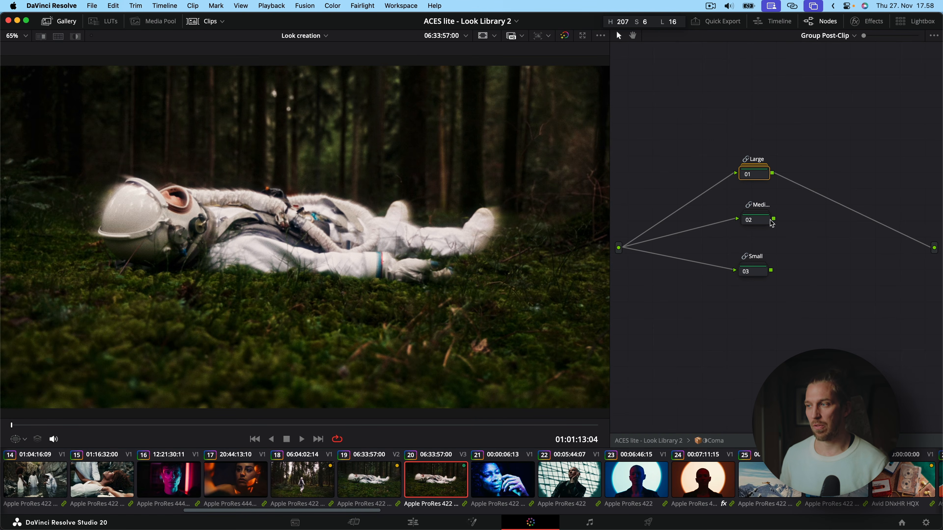
drag(935, 248, 847, 243)
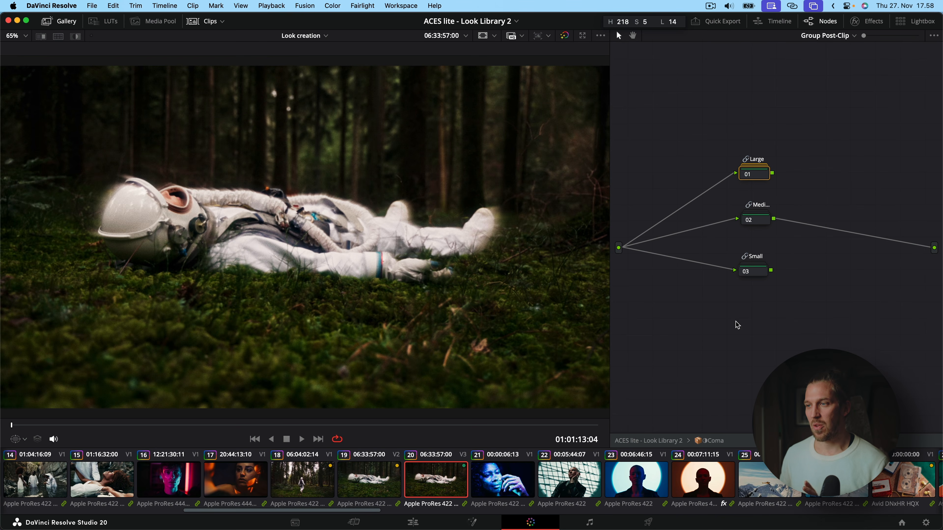
key(super+z)
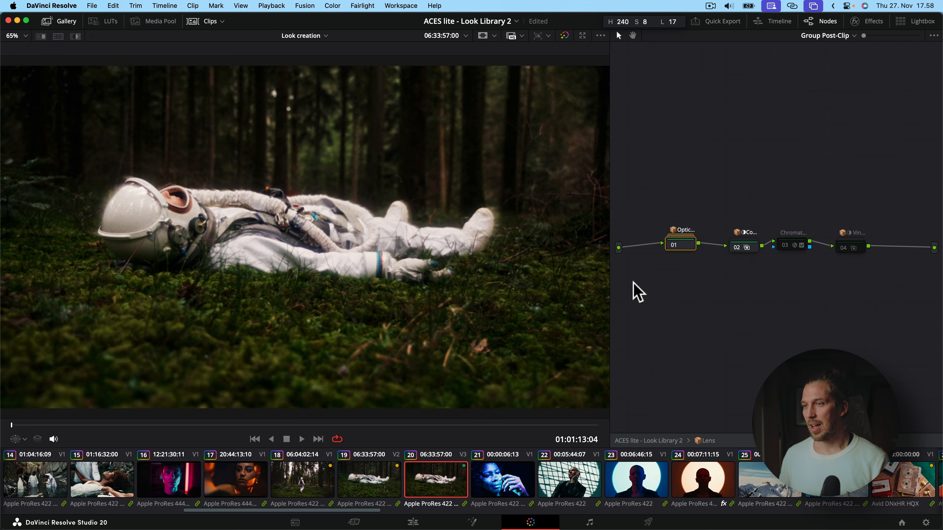
Enable chromatic aberration node 03 in the Lens graph and examine its color fringing up close on redwood clip 33.
click(804, 246)
key(ctrl+d)
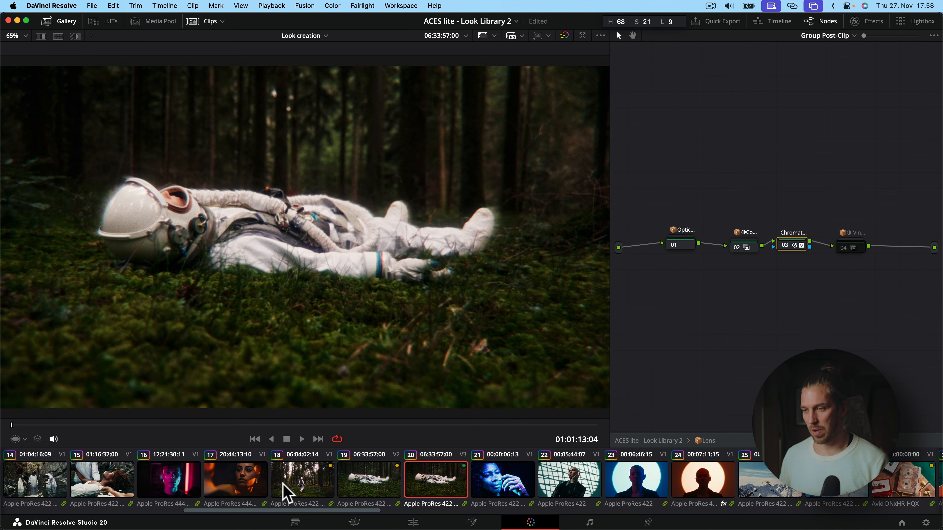
scroll(705, 494, right, 10)
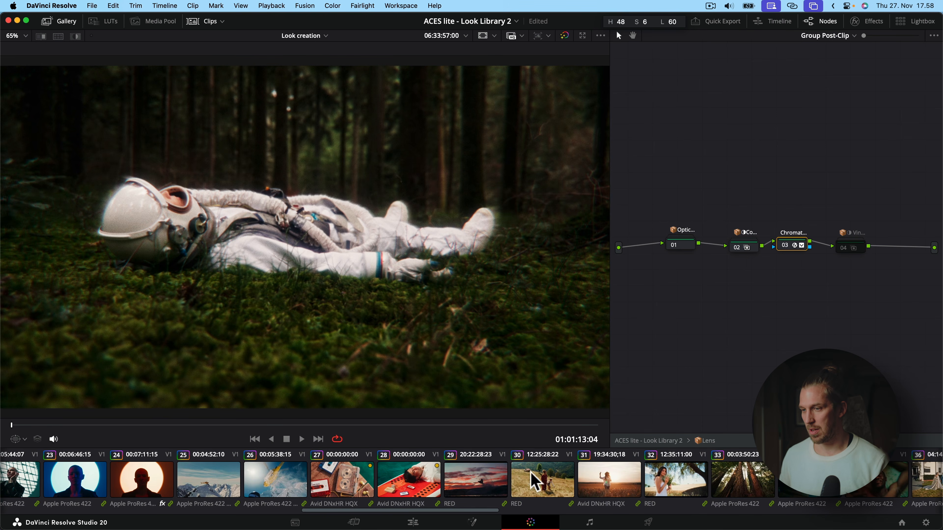
click(761, 495)
scroll(482, 193, up, 5)
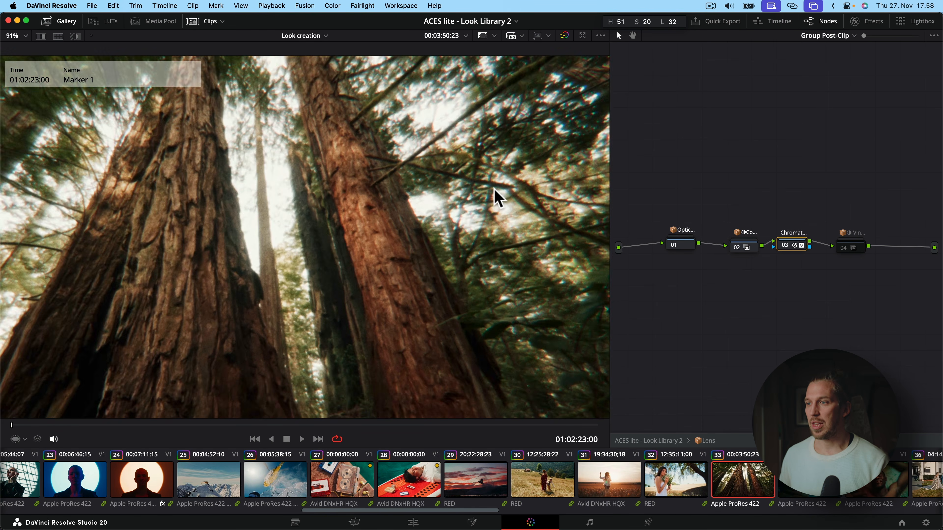
scroll(345, 159, up, 6)
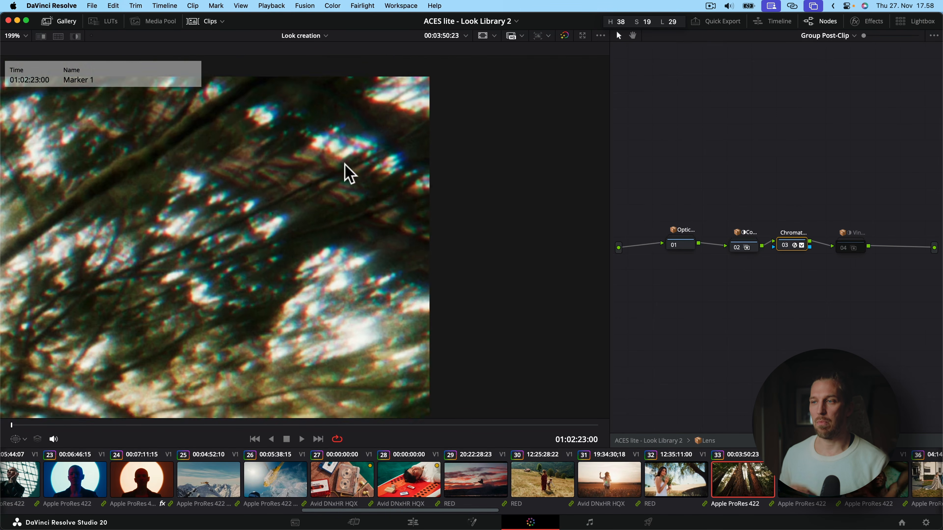
scroll(346, 167, up, 1)
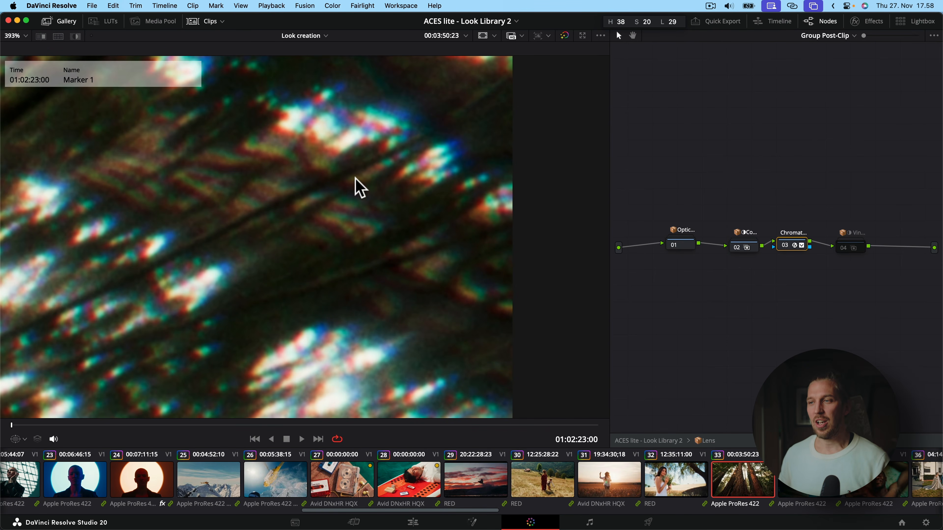
scroll(356, 178, down, 1)
key(shift+z)
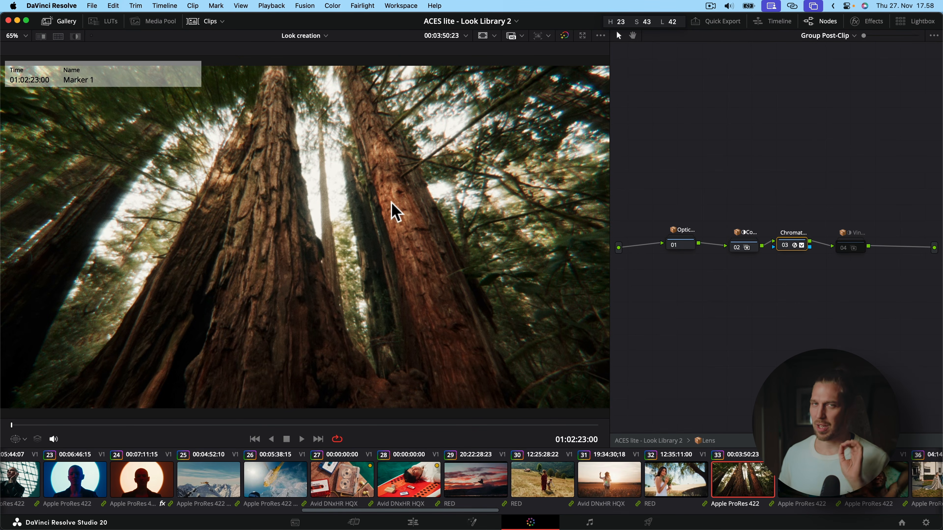
Enable vignette node 04, return to the Look Library graph, and compare the redwood clip with the Lens node off and on.
click(852, 248)
key(super+d)
double_click(683, 257)
key(super+d)
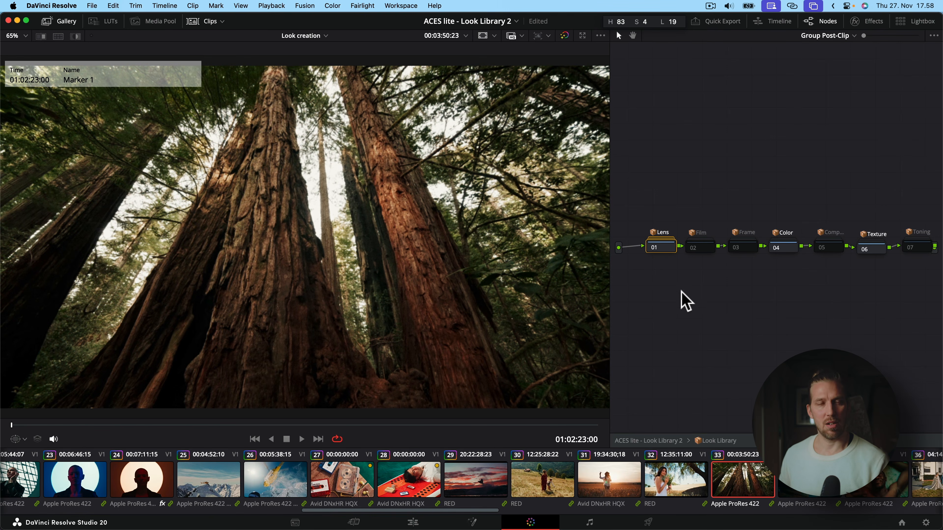
key(super+d)
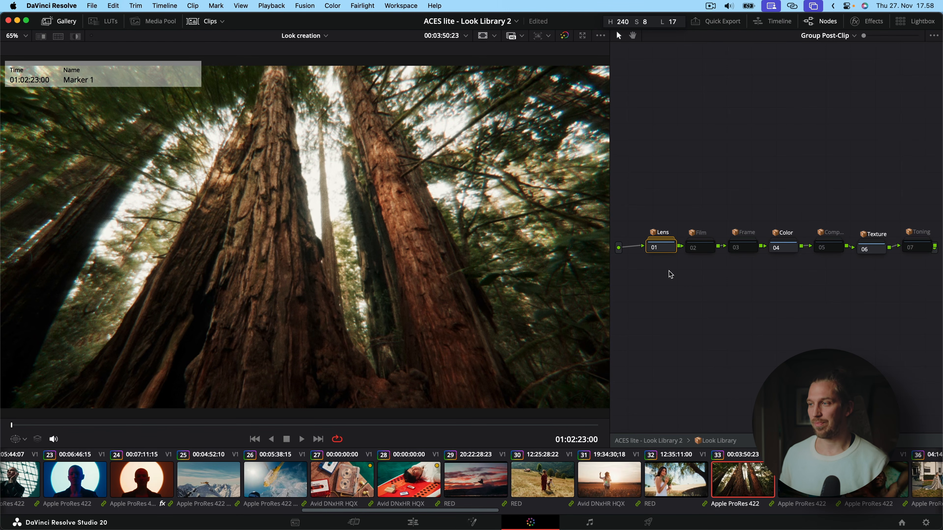
Disable the Lens node and enable the Film node in the Look Library graph.
key(super+d)
click(702, 248)
key(super+d)
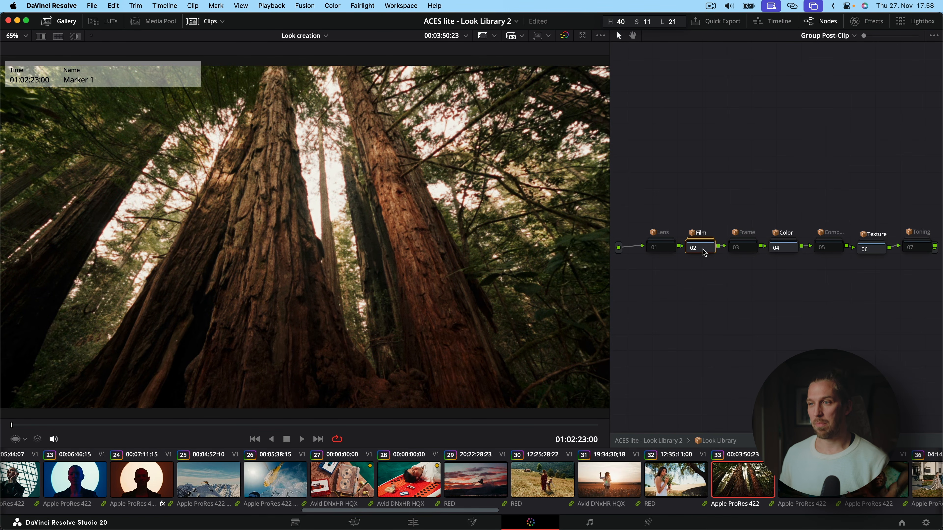
Open the Film node and reposition its six nodes, from Halation to Breath, together in the graph.
double_click(703, 249)
drag(654, 157, 928, 283)
drag(915, 211, 901, 248)
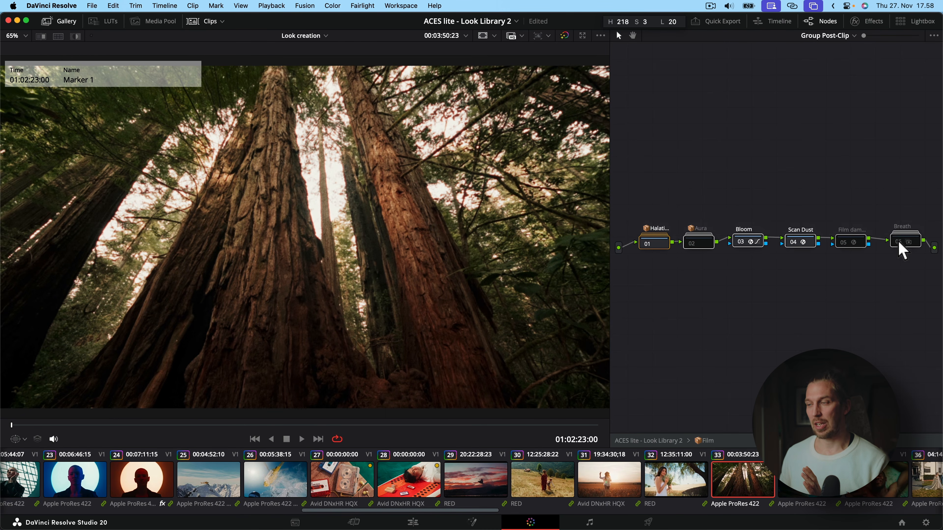
click(833, 297)
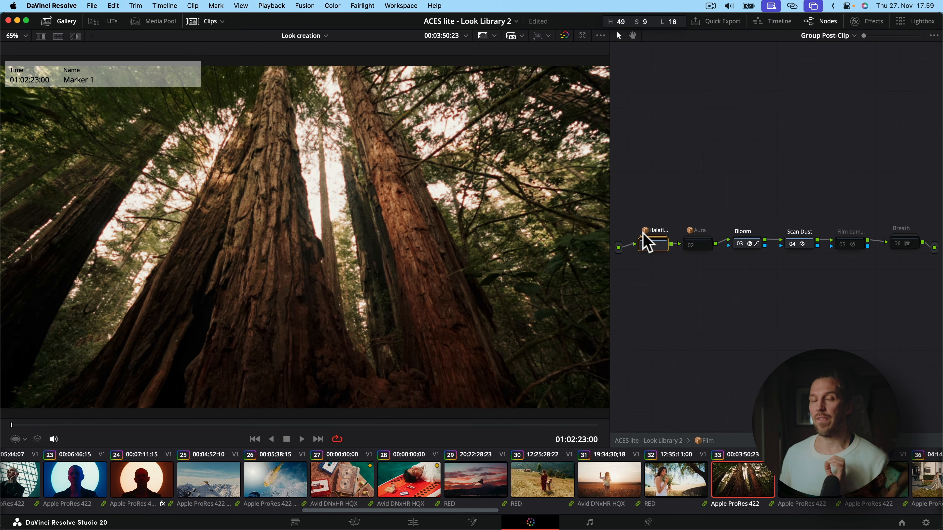
Examine the halation around the bright gaps in the redwood foliage up close and across the wider frame.
scroll(436, 217, up, 10)
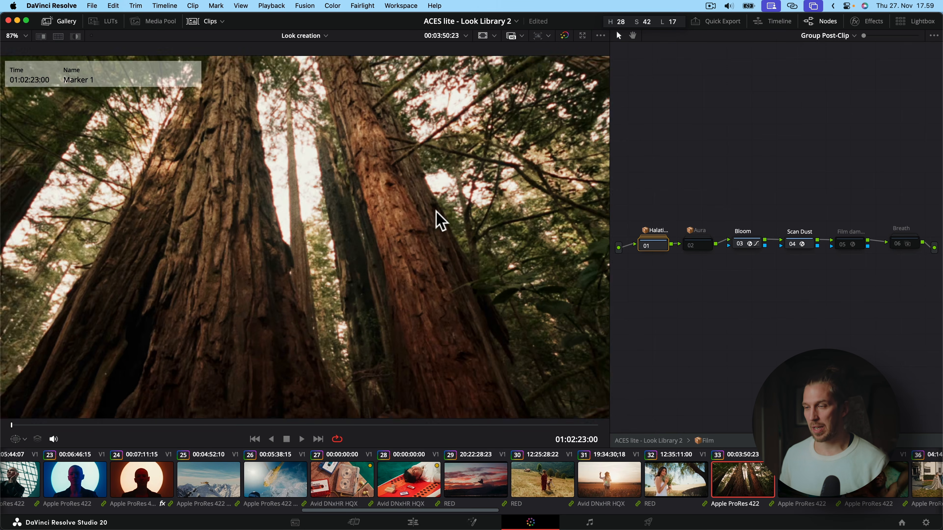
scroll(448, 270, up, 8)
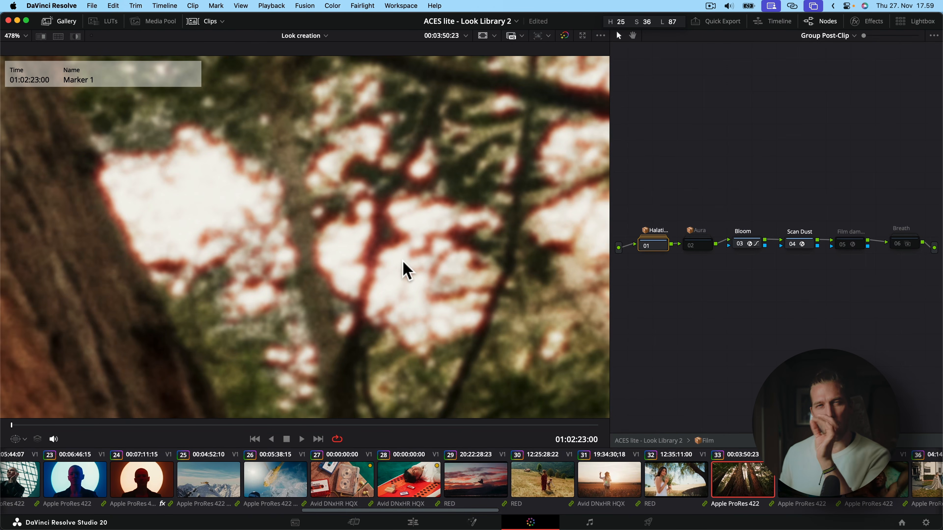
scroll(426, 268, down, 15)
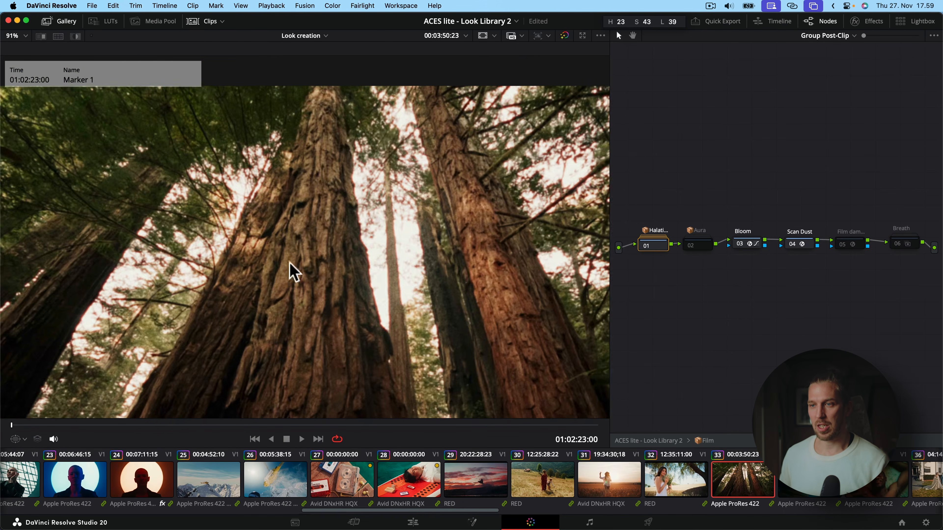
drag(290, 262, 468, 236)
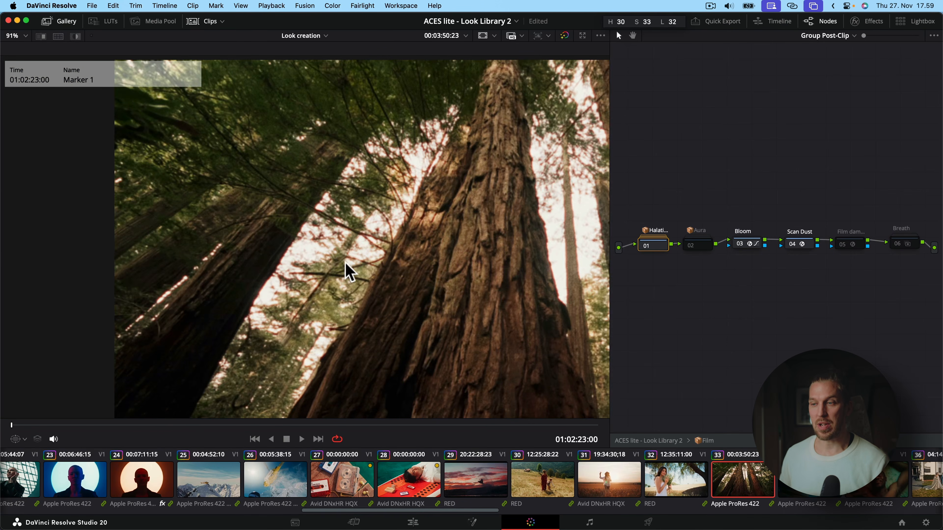
Select the Super Whites test chart, clip 44, for viewing the Film effects.
scroll(619, 498, down, 6)
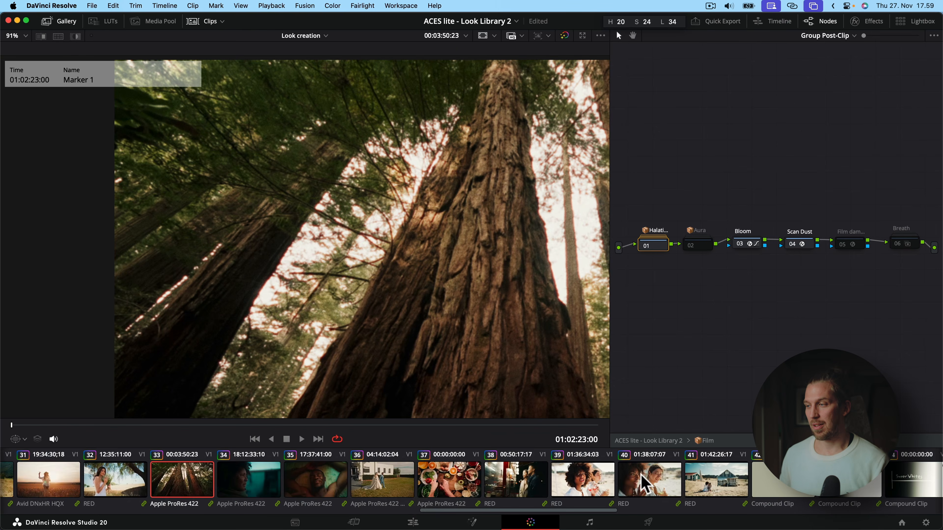
click(678, 484)
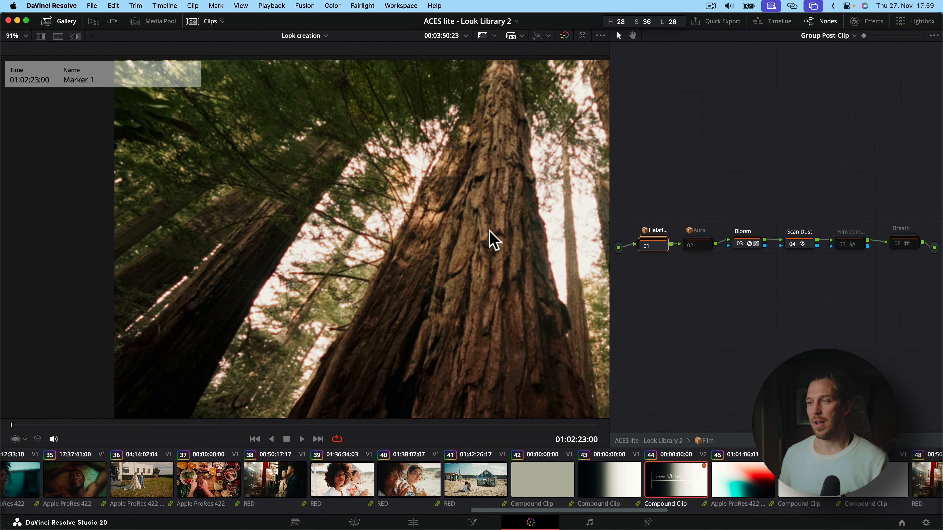
Return to the top-level Post-Clip graph, place R Halation above the diffusion node, and connect it to the ODT node.
drag(549, 227, 327, 207)
drag(546, 231, 218, 189)
scroll(388, 212, up, 5)
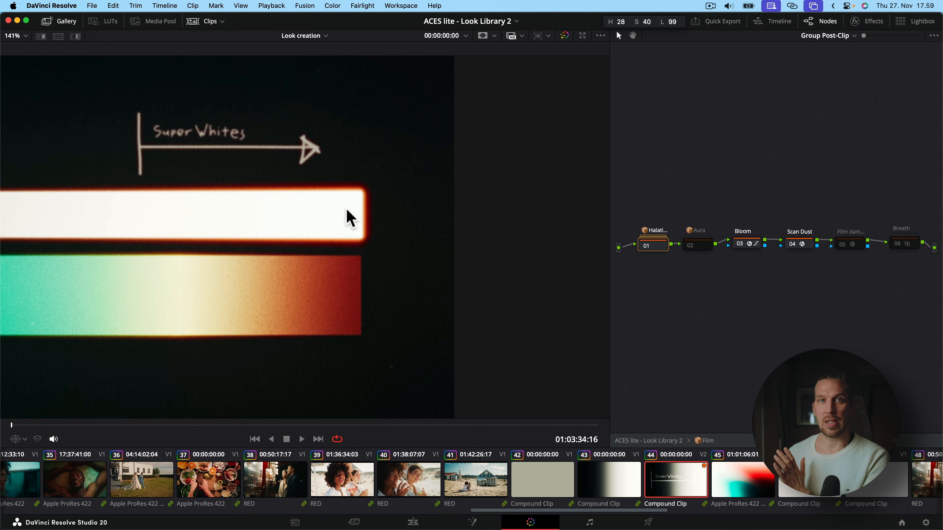
click(707, 442)
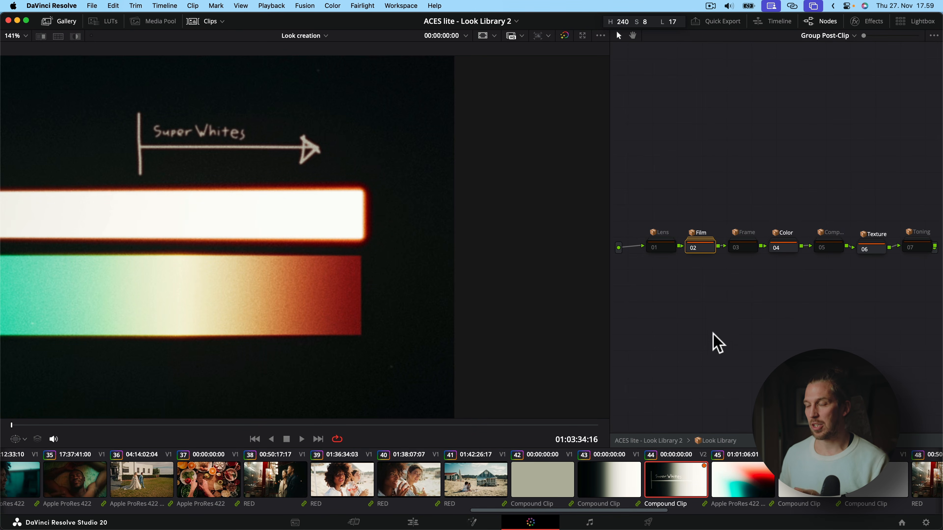
click(717, 440)
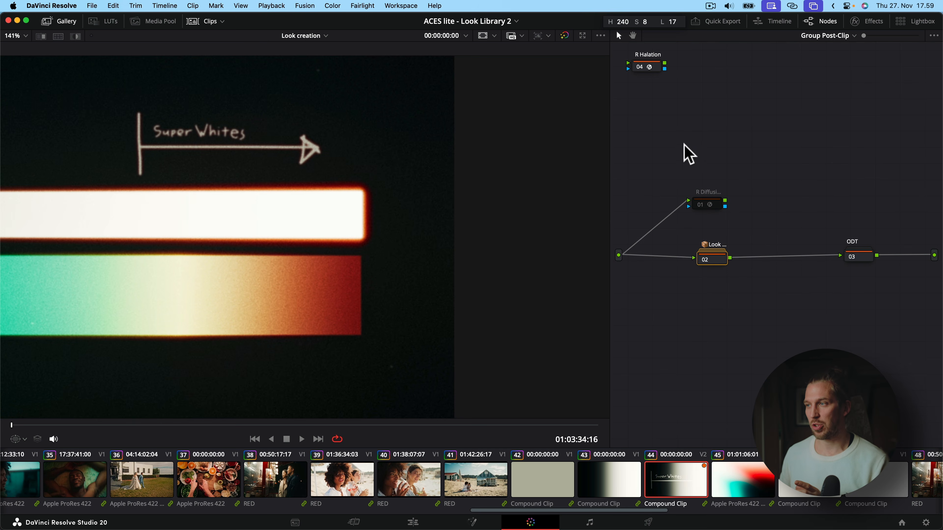
drag(647, 65, 696, 168)
drag(801, 234, 839, 256)
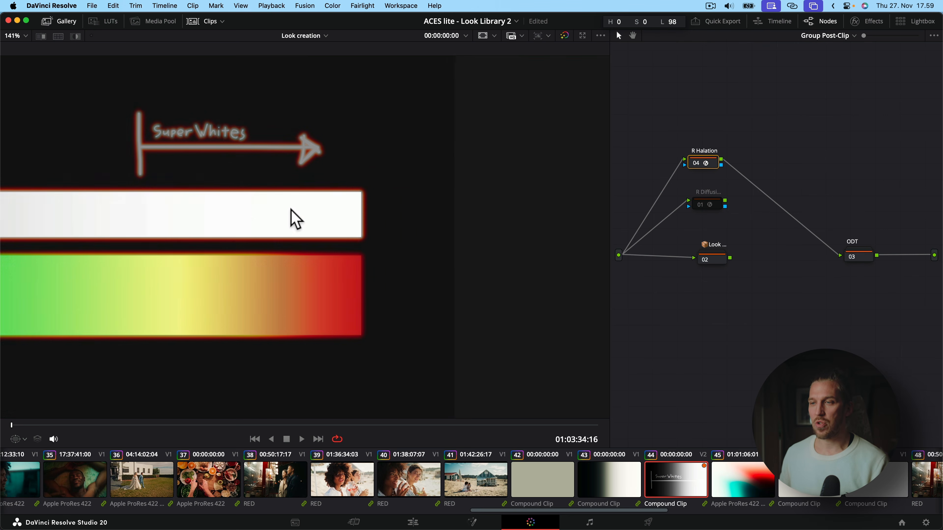
Examine R Halation along the white bar of the Super Whites chart, and reconnect the Look Library node to the ODT.
scroll(295, 219, up, 4)
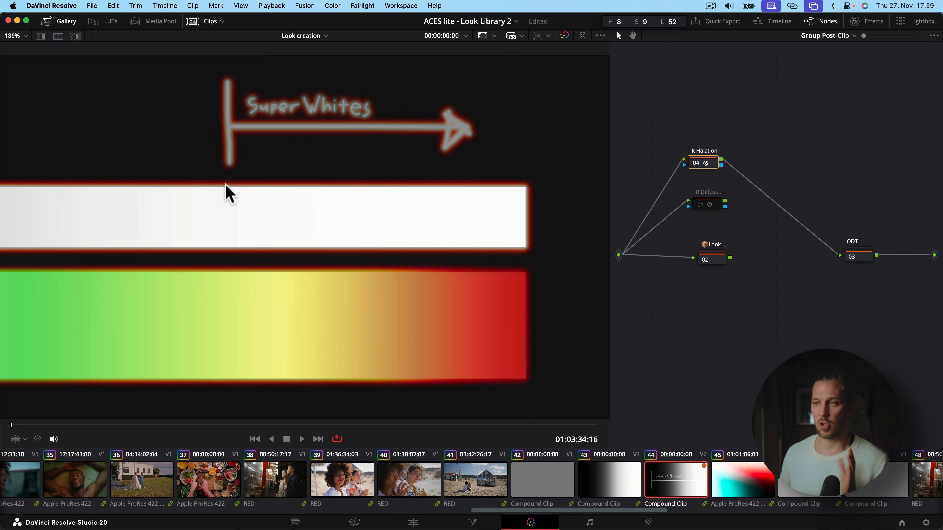
drag(274, 191, 469, 195)
drag(114, 194, 341, 193)
drag(475, 194, 169, 194)
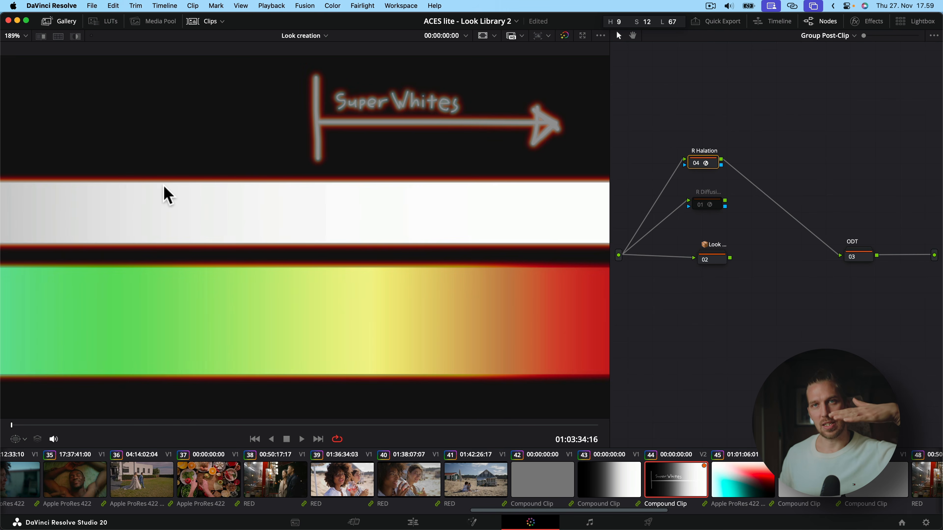
drag(343, 190, 233, 189)
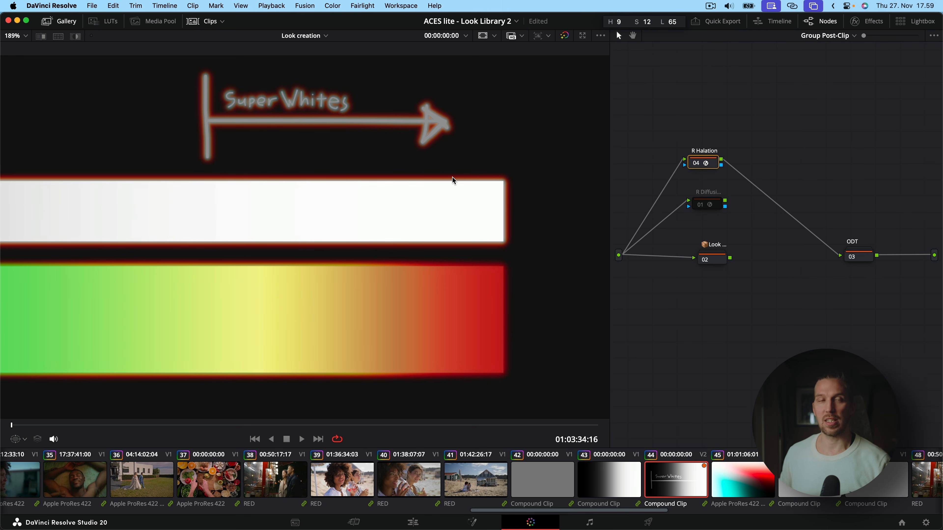
drag(730, 260, 841, 256)
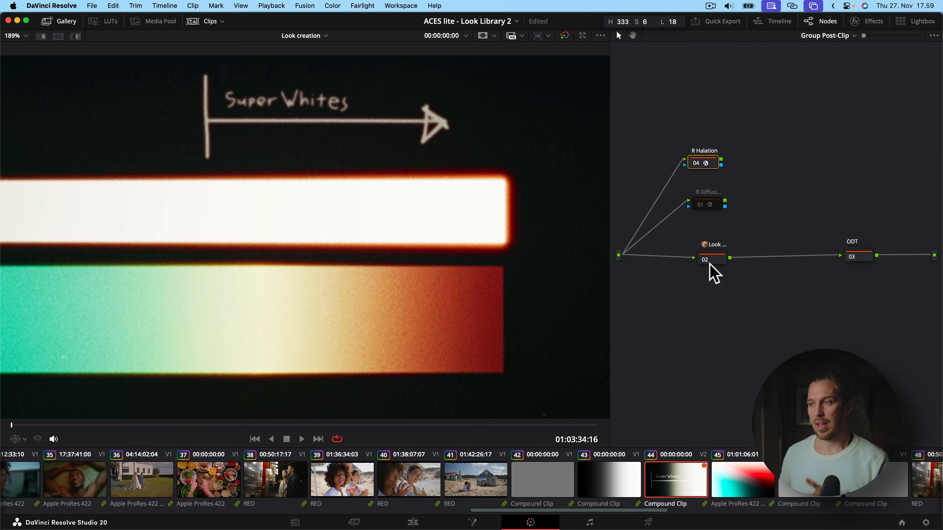
Open the Halation node within the Look Library's Film node and connect the XLarge variant to the output.
double_click(716, 259)
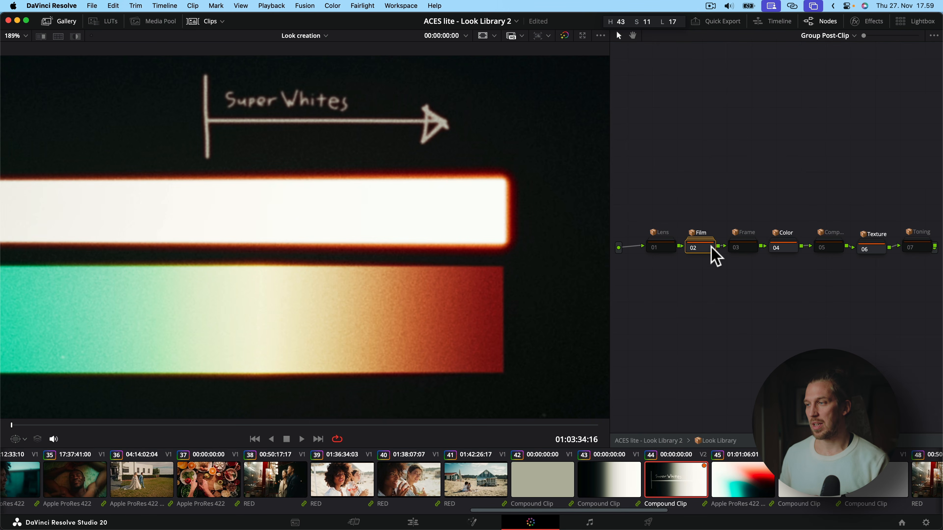
double_click(656, 246)
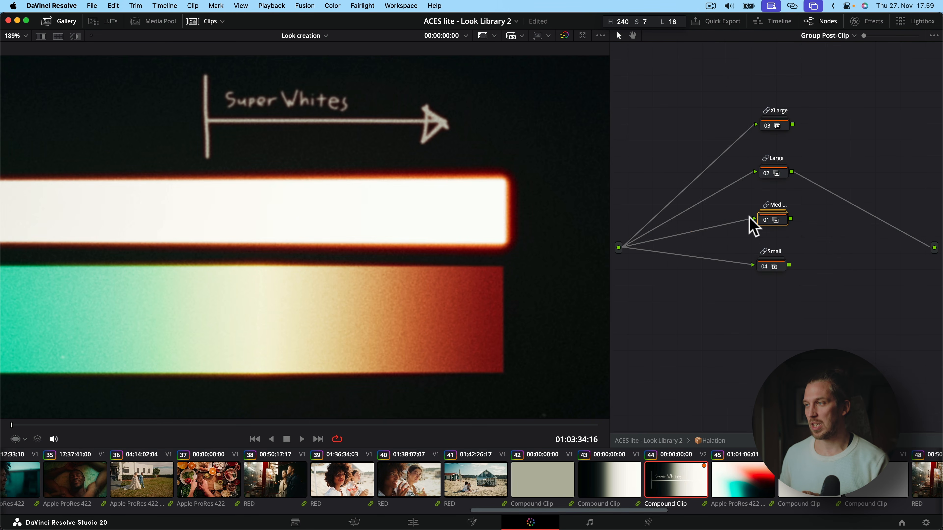
drag(793, 125, 934, 248)
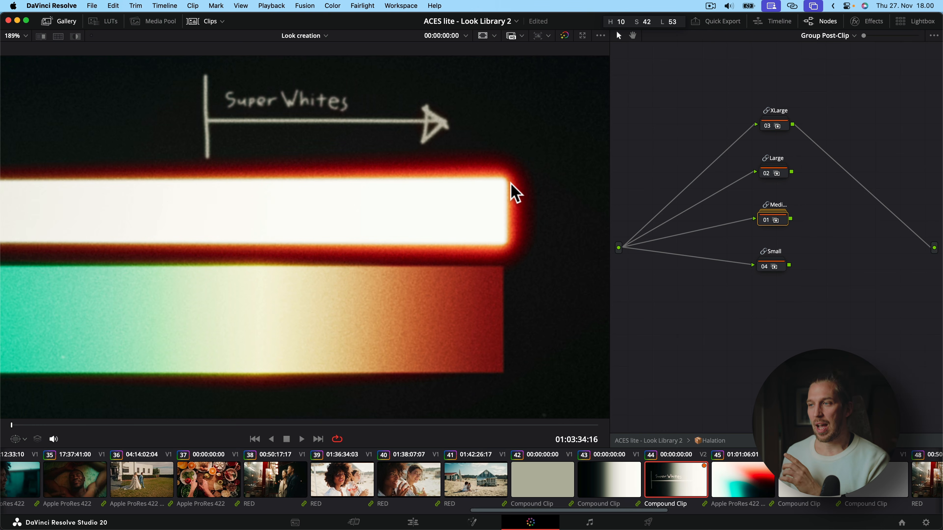
Compare the XLarge halation at the white bar's corner up close by switching its node off and back on.
scroll(511, 190, up, 3)
scroll(511, 190, up, 5)
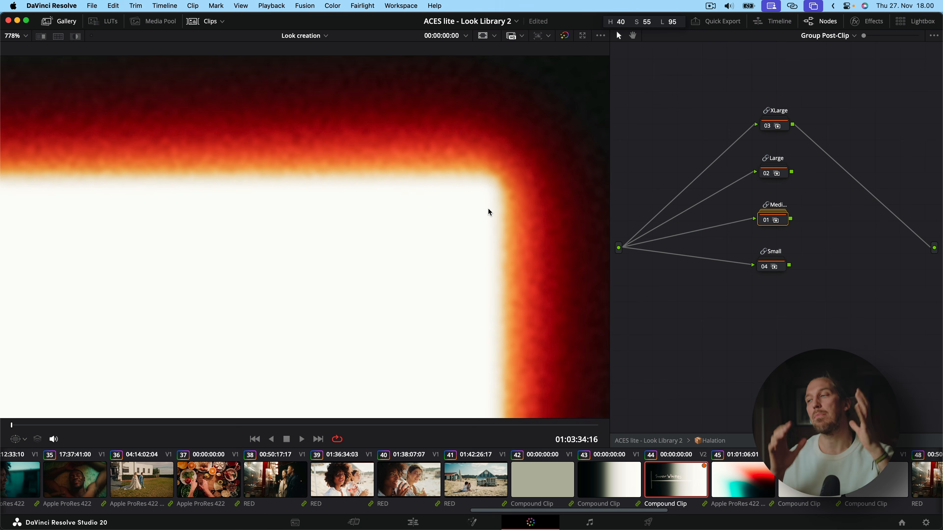
click(783, 120)
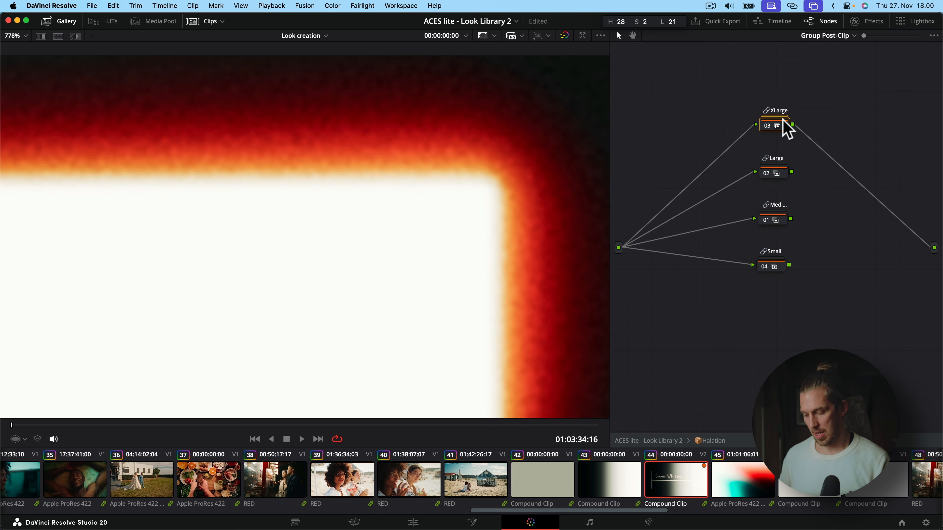
key(ctrl+d)
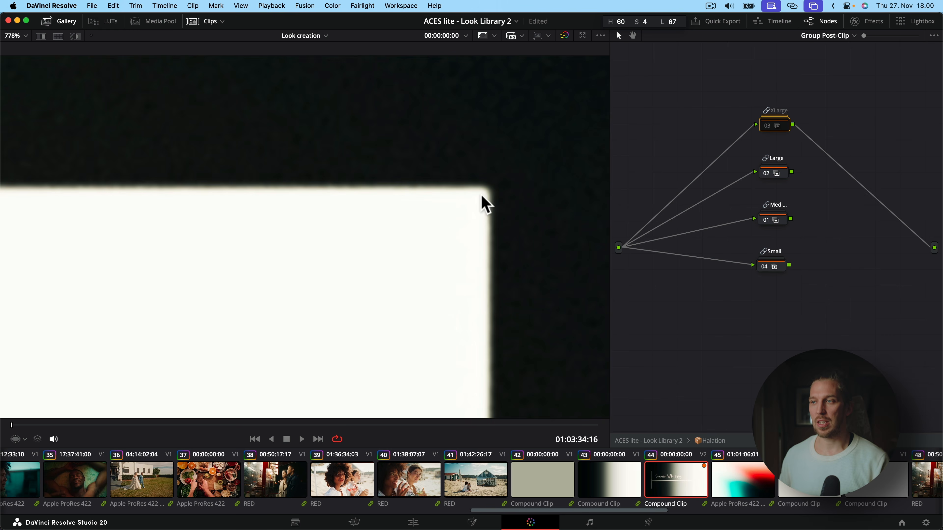
key(ctrl+d)
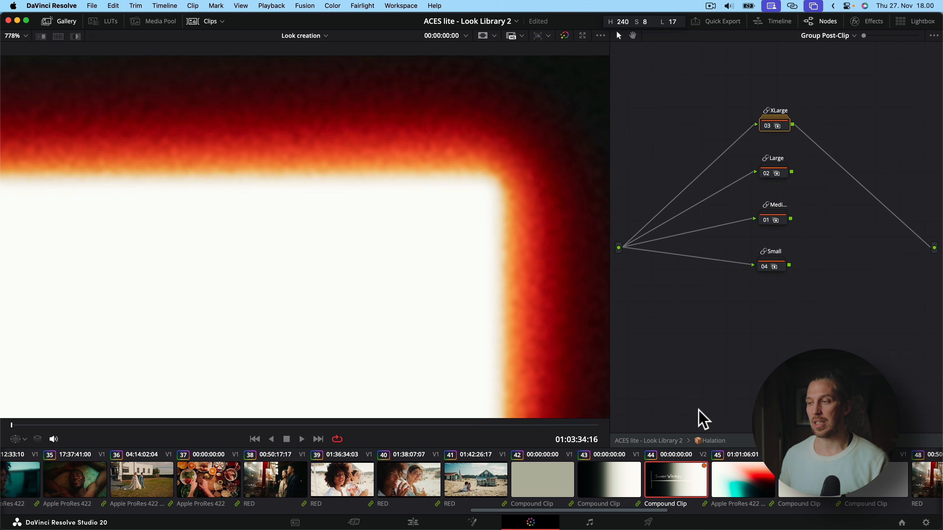
Compare R Halation with the XLarge halation by connecting it to the ODT, and reconnect the Look Library node.
click(711, 441)
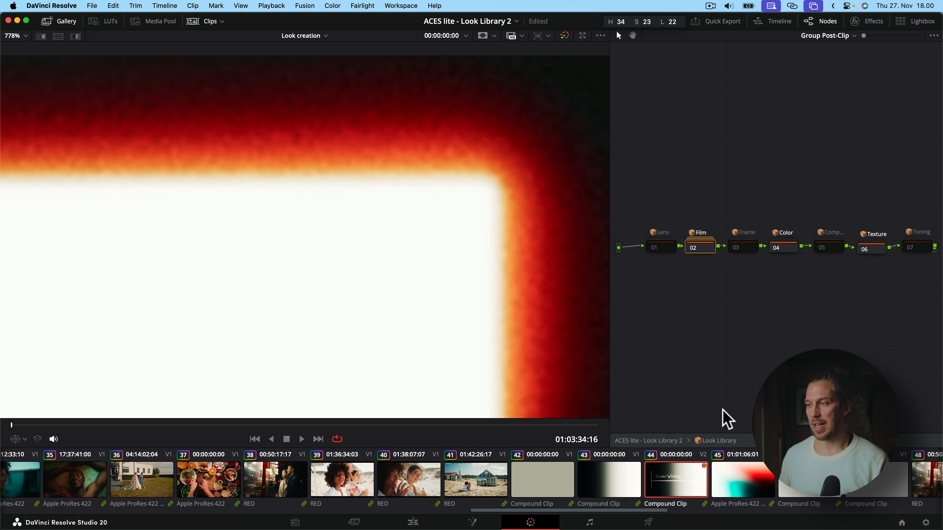
click(667, 441)
drag(819, 240, 841, 256)
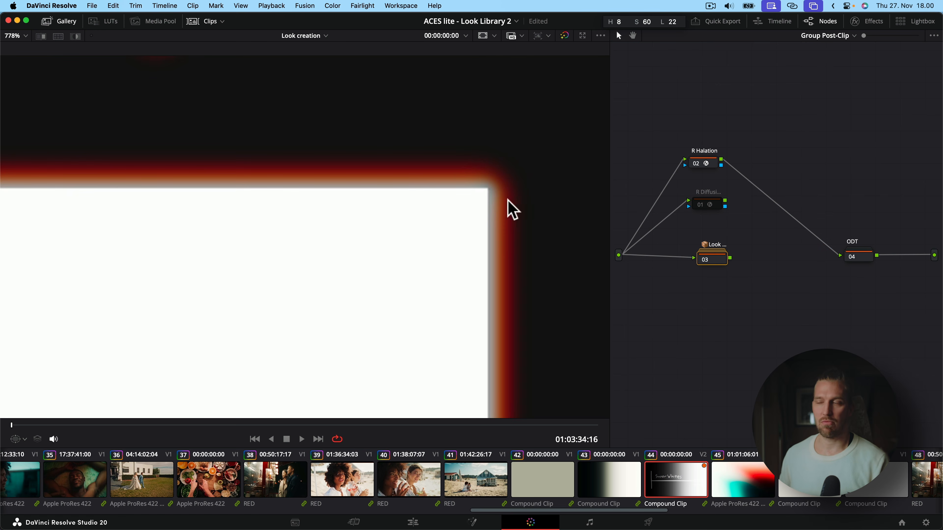
drag(730, 258, 840, 256)
Open the Film node inside the Look Library and enable its Aura node with the whole test chart in view.
double_click(722, 257)
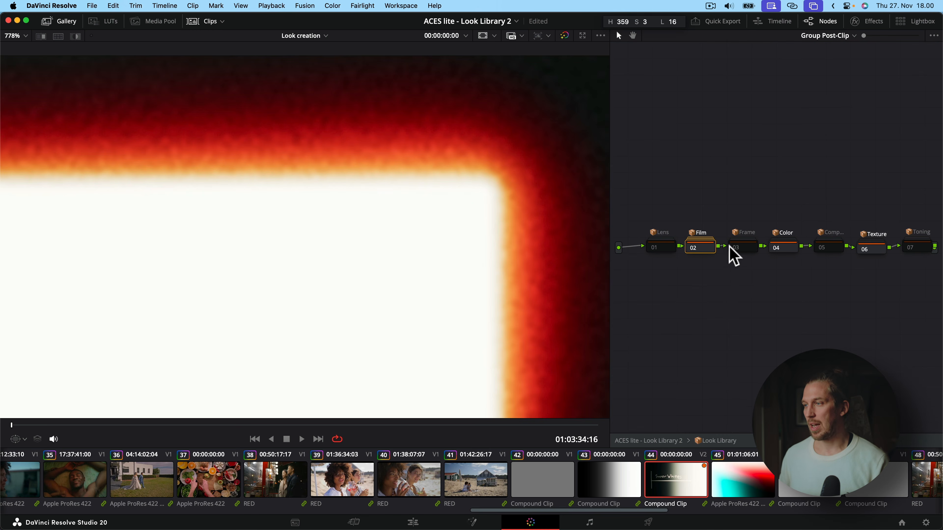
double_click(701, 248)
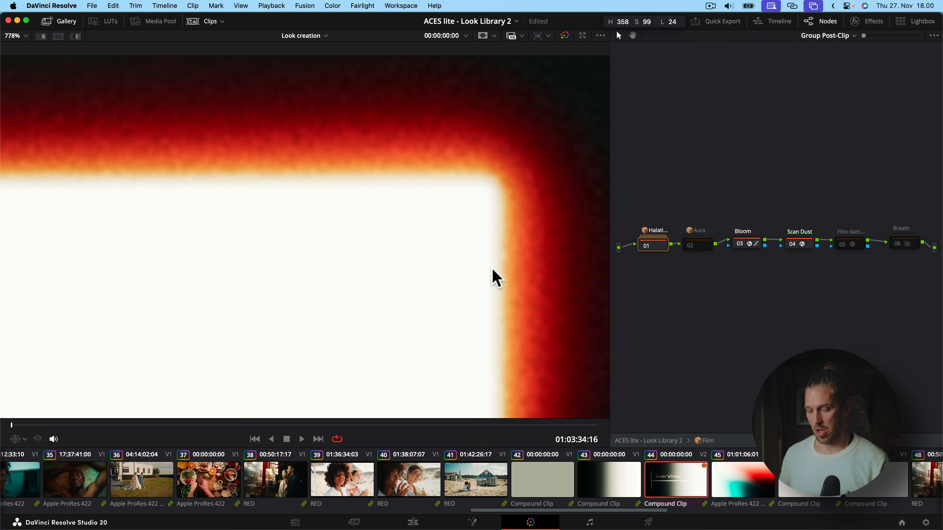
key(shift+z)
click(700, 248)
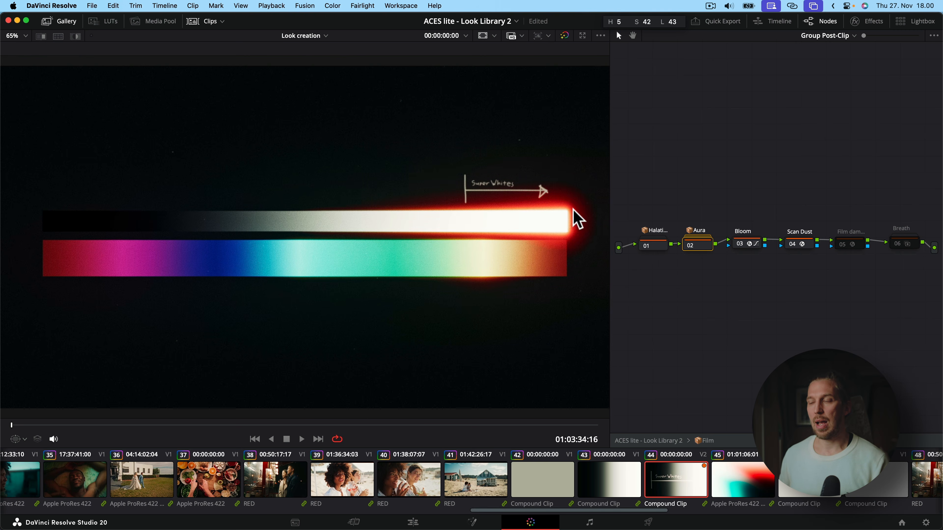
Examine the aura around the super whites and compare it by switching the Aura node off and back on.
scroll(531, 214, up, 1)
scroll(531, 214, up, 3)
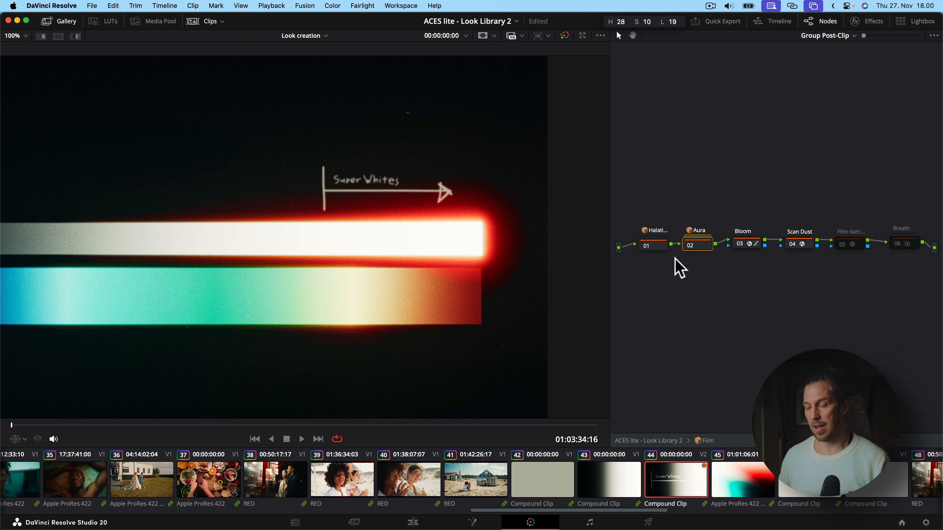
key(shift+z)
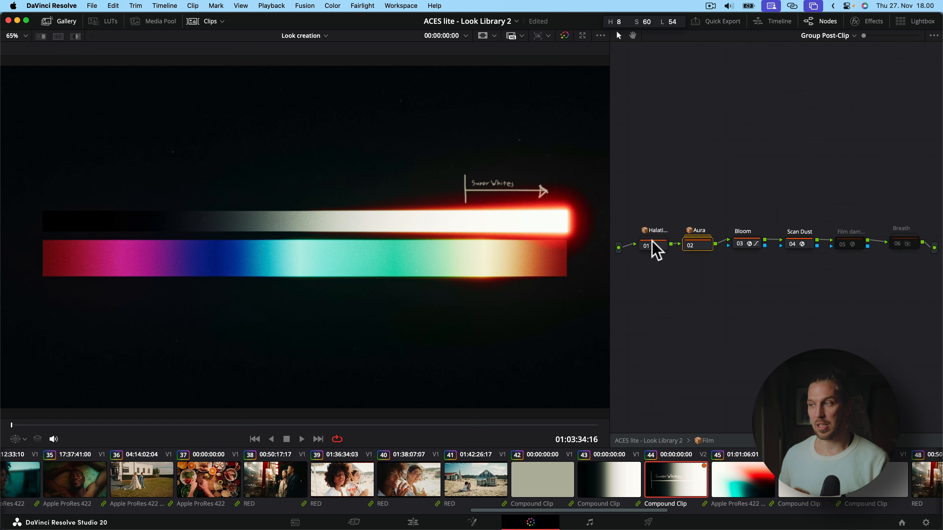
key(ctrl+d)
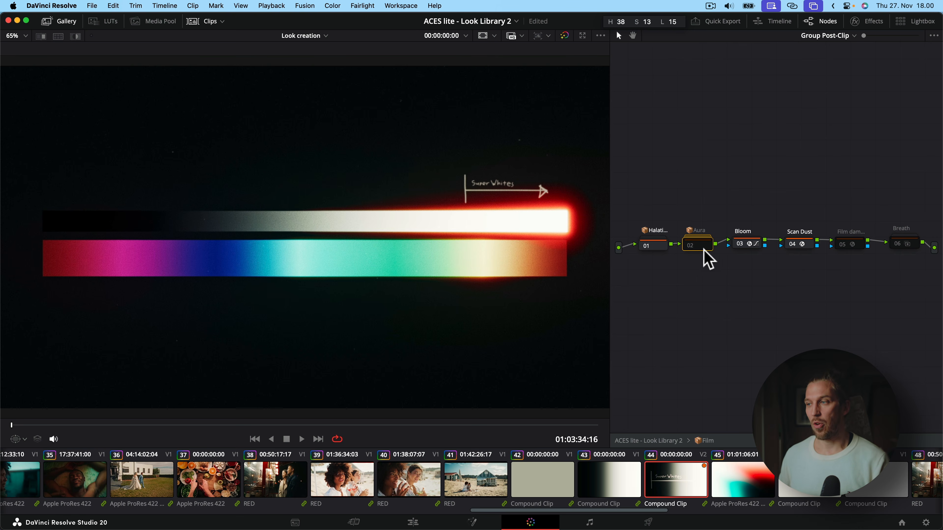
key(ctrl+d)
Open the Aura node, try its Large variant on the output, and return to the Film graph.
double_click(705, 248)
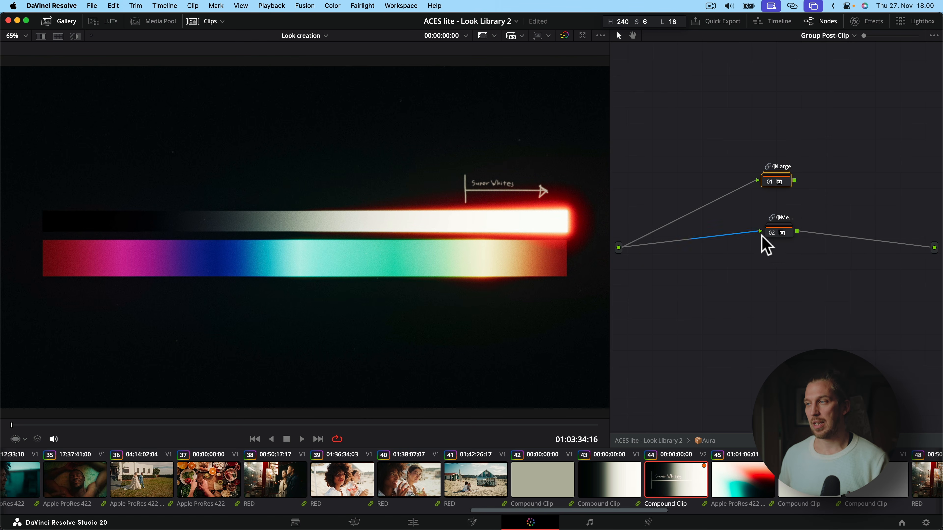
drag(795, 181, 933, 248)
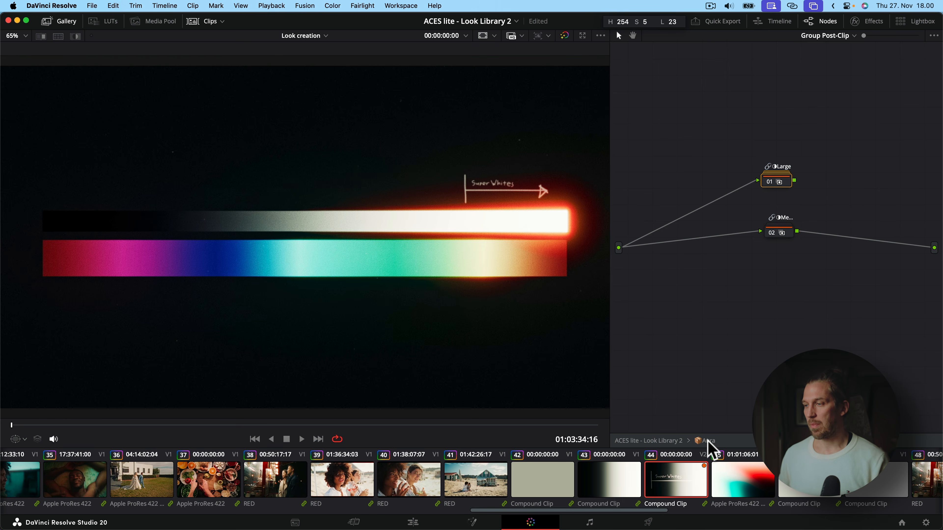
click(709, 442)
Show the beach portrait, clip 39, and compare its highlights with the Bloom node switched off and back on.
click(328, 494)
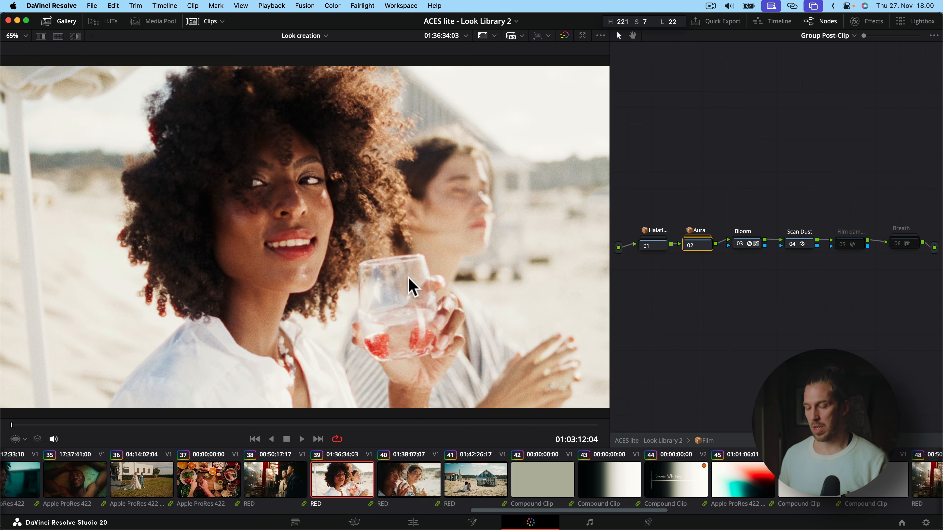
click(759, 246)
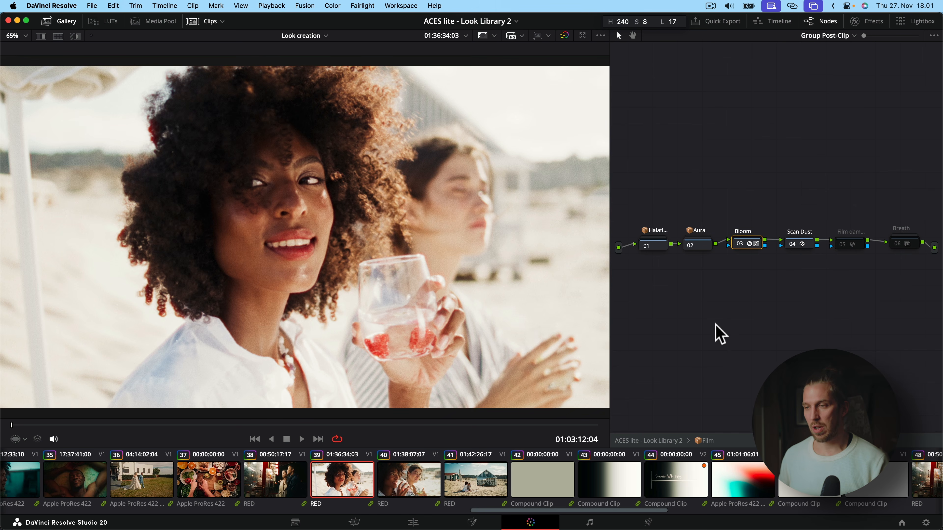
key(super+d)
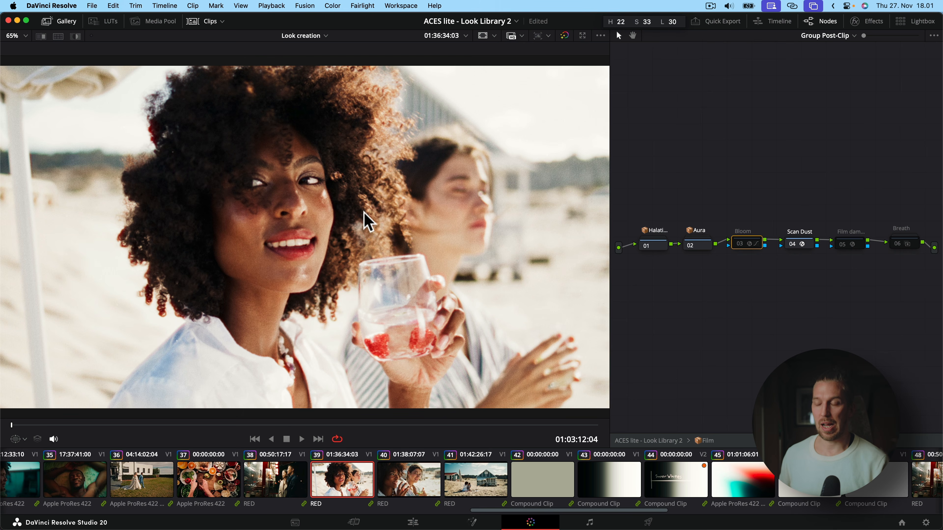
key(super+d)
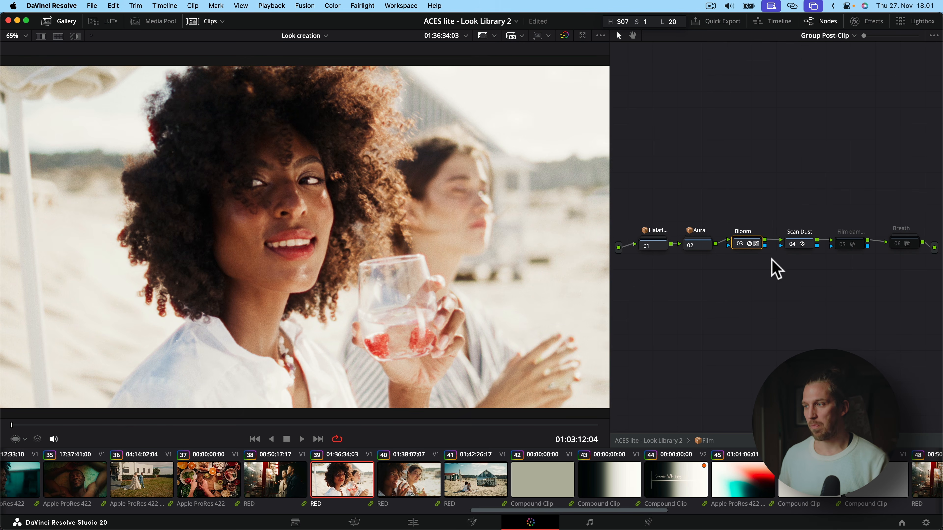
Select the Scan Dust node and examine its dust specks up close on the teal profile portrait, clip 34.
scroll(143, 480, left, 5)
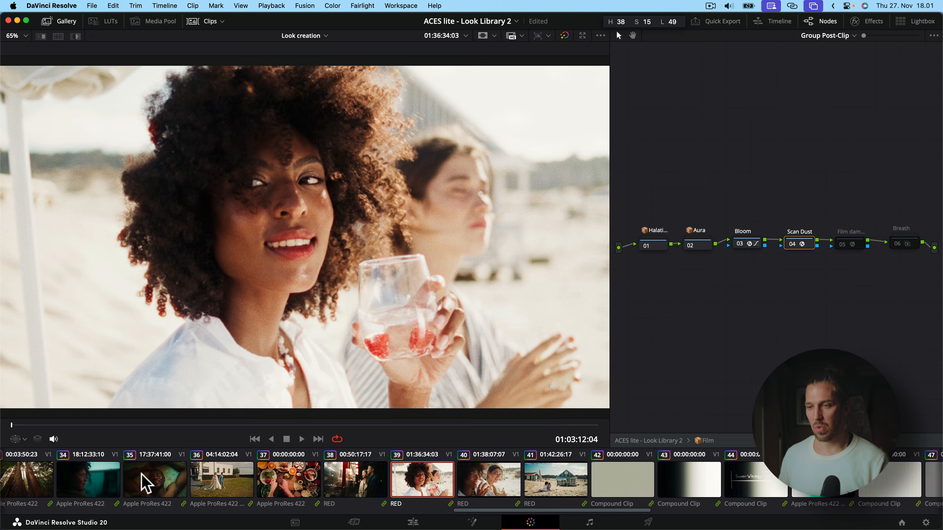
click(268, 471)
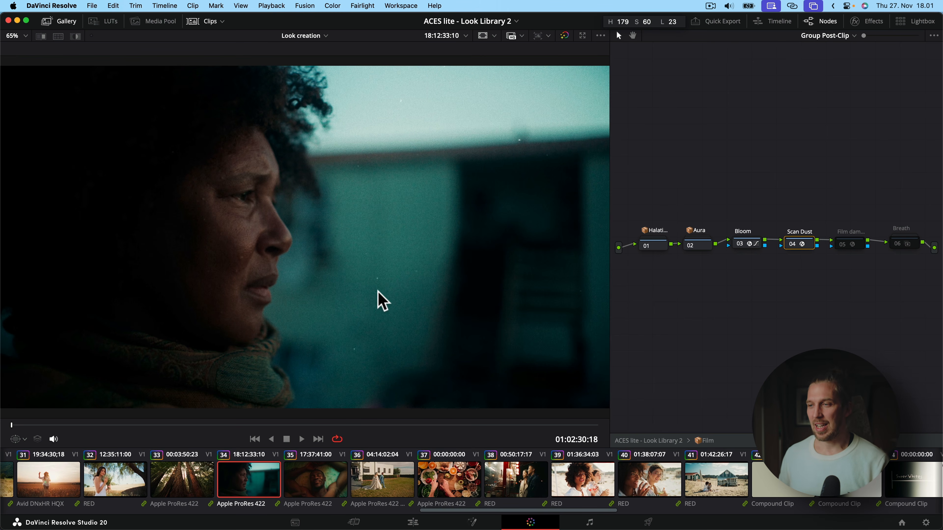
scroll(382, 300, up, 8)
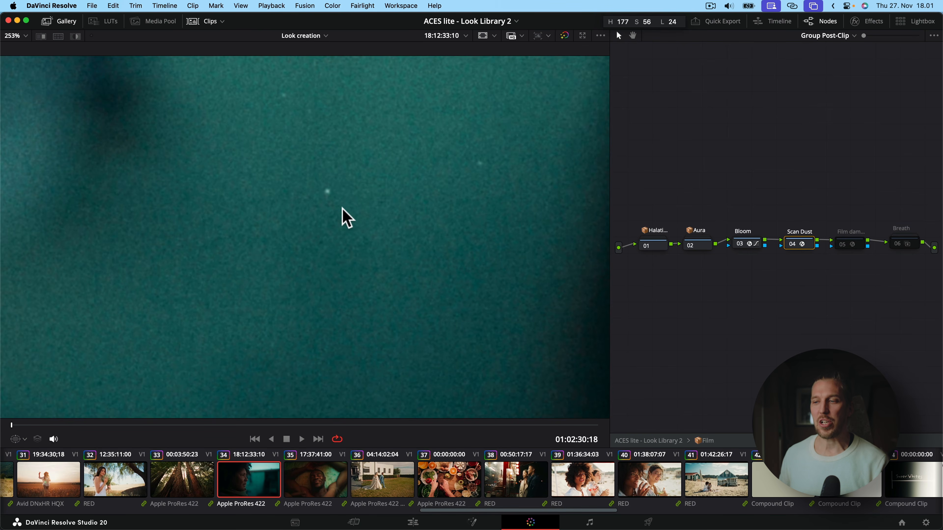
scroll(349, 219, up, 1)
scroll(404, 121, down, 5)
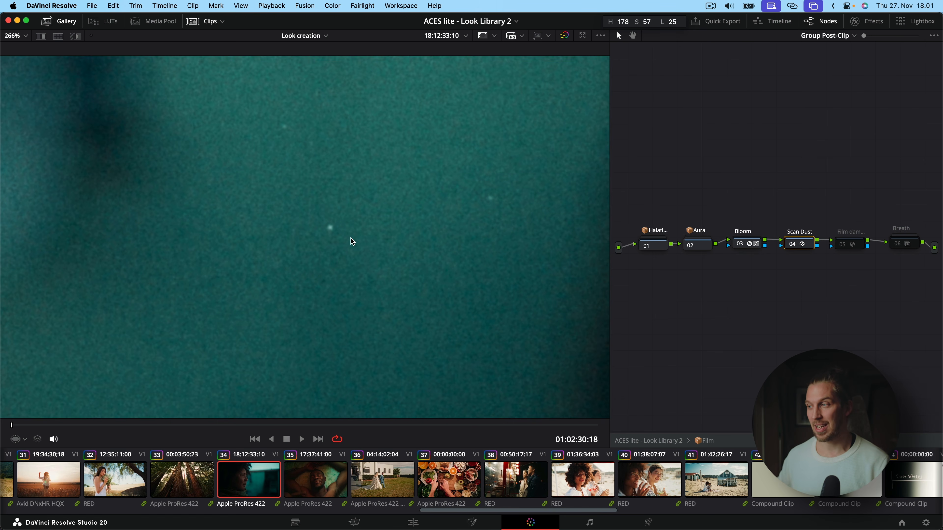
Enable the Film damage node and inspect its specks on the beach portrait, clip 39.
click(859, 248)
scroll(294, 312, down, 3)
click(583, 481)
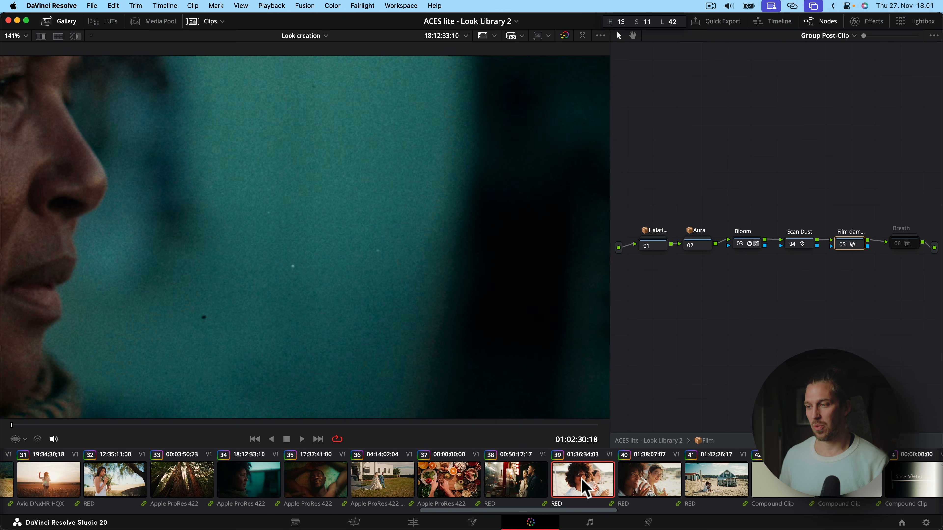
scroll(282, 318, down, 5)
scroll(242, 297, up, 4)
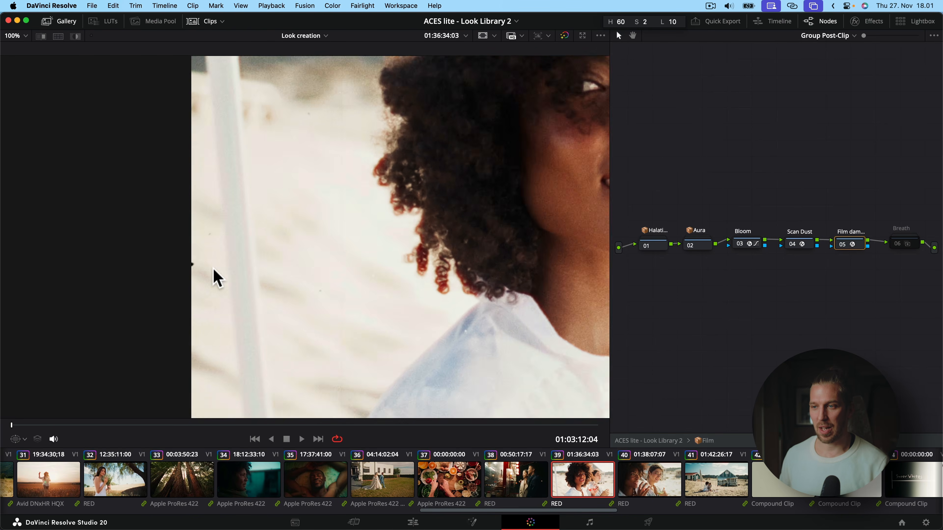
Examine the film damage specks along the frame edge and bright background of the beach portrait up close.
scroll(190, 268, up, 5)
drag(187, 269, 73, 316)
scroll(371, 301, down, 4)
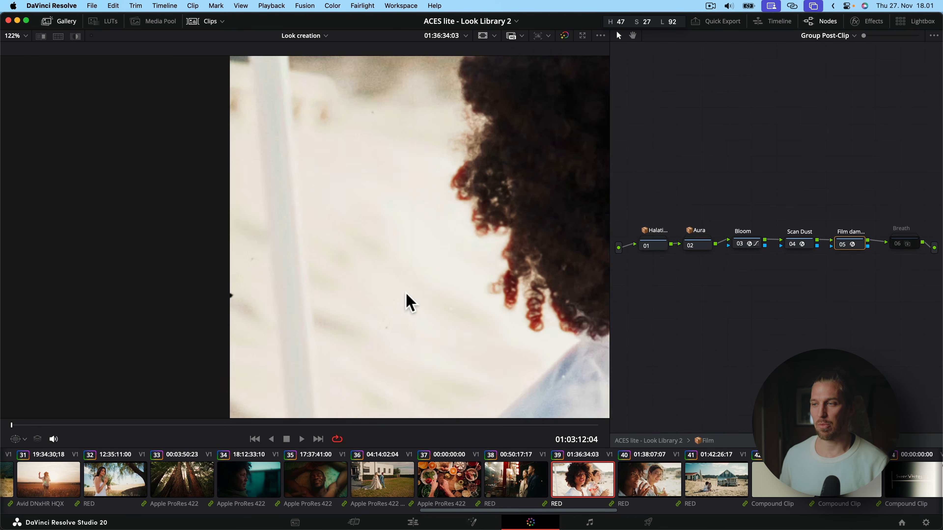
scroll(408, 303, down, 5)
drag(438, 275, 378, 285)
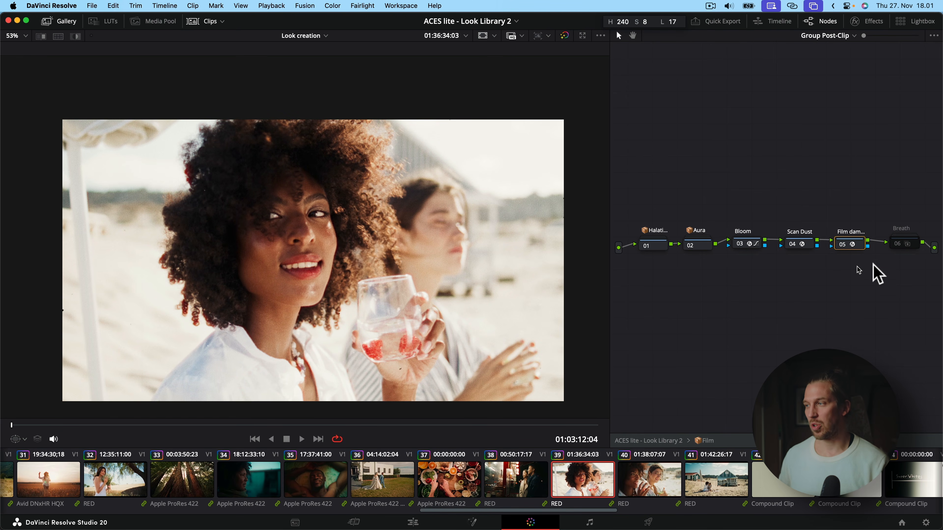
Enable the Breath node and preview its flicker by playing clip 39 at Quarter timeline playback resolution.
click(909, 246)
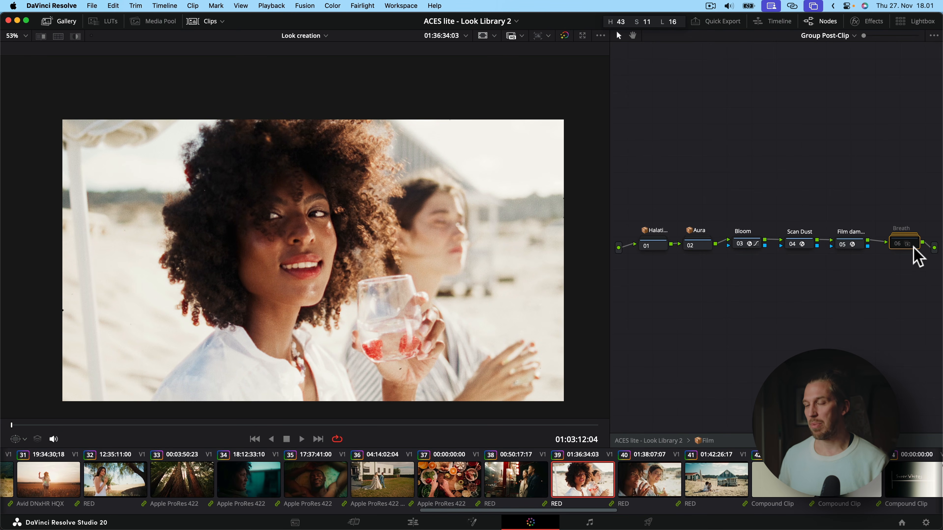
click(267, 5)
mouse_move(371, 47)
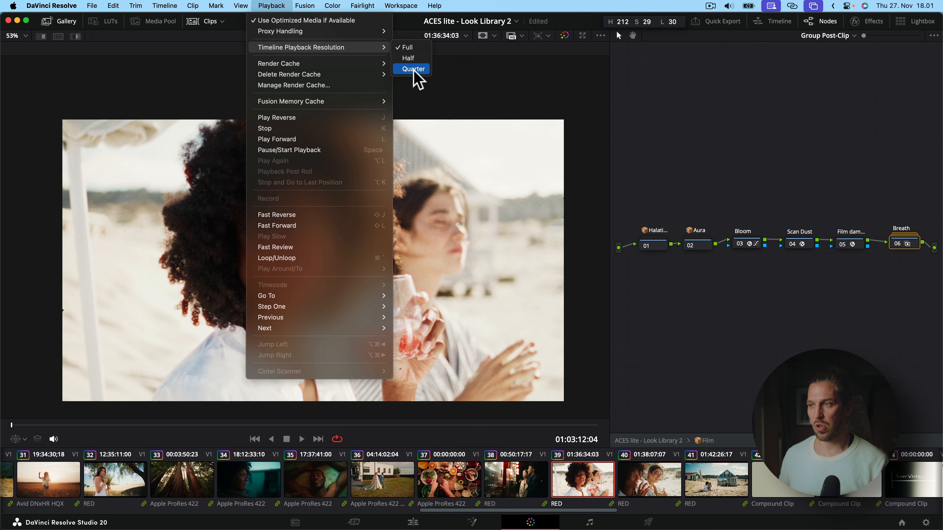
click(413, 79)
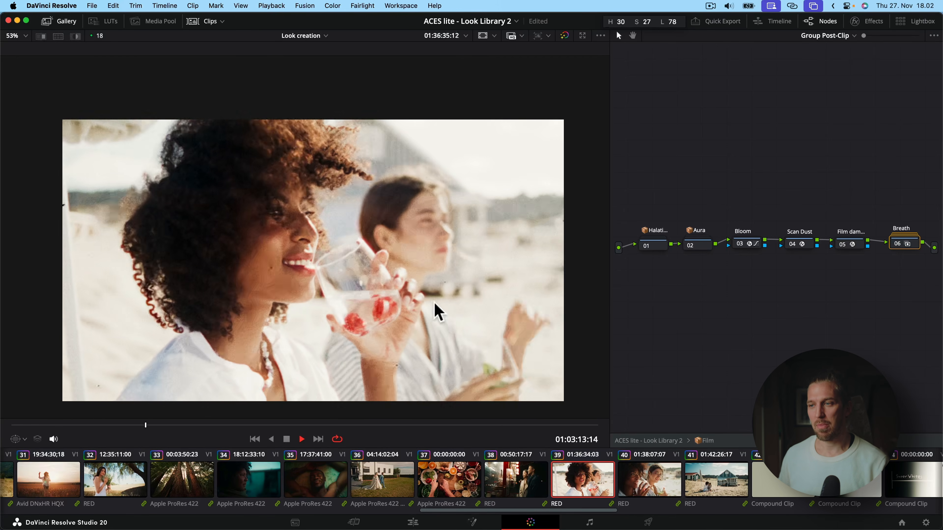
key(space)
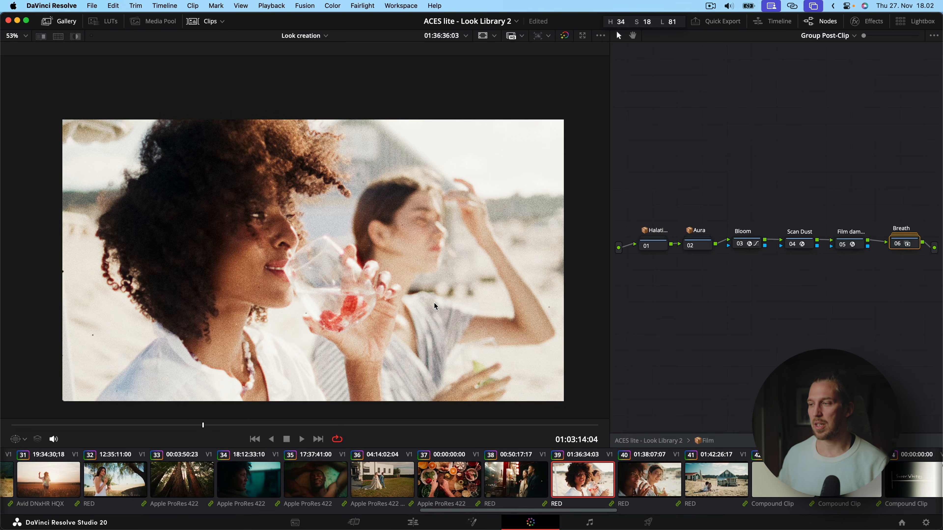
Return to the Look Library graph and enable the Frame node, previewing it in playback.
click(702, 439)
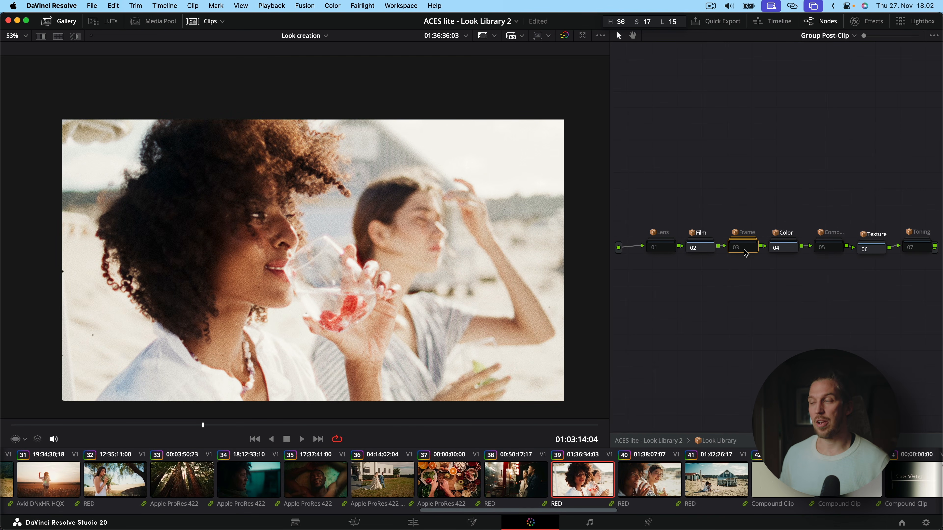
click(746, 254)
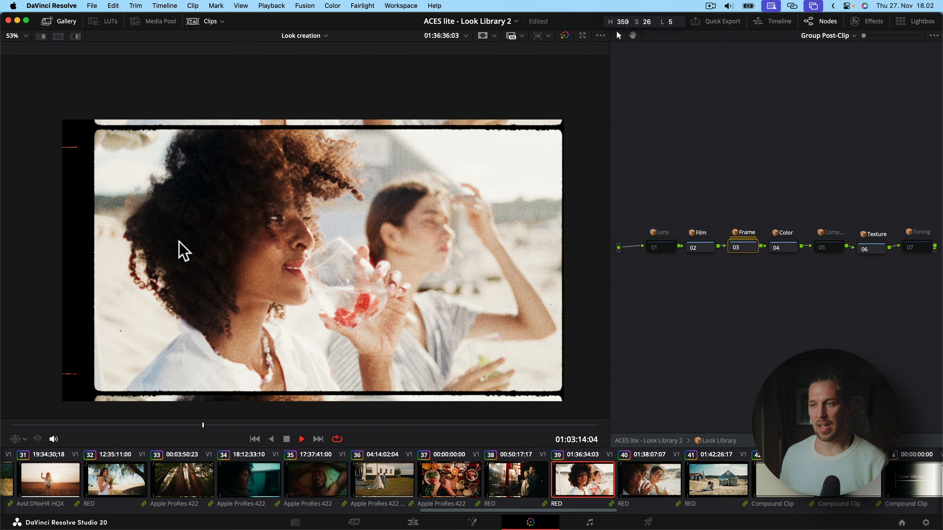
key(space)
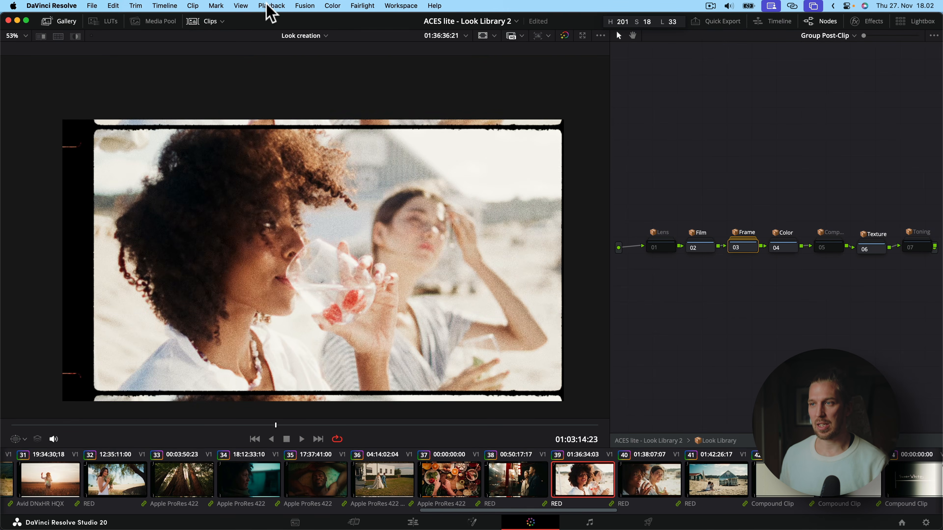
Restore the timeline playback resolution to Full and examine the rough edges of the film frame up close.
click(271, 5)
mouse_move(312, 47)
click(410, 59)
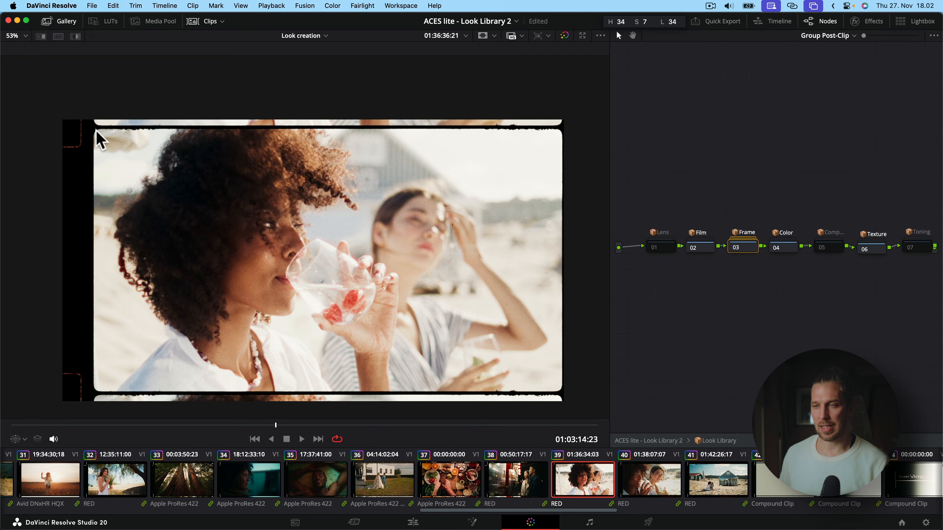
scroll(122, 135, up, 10)
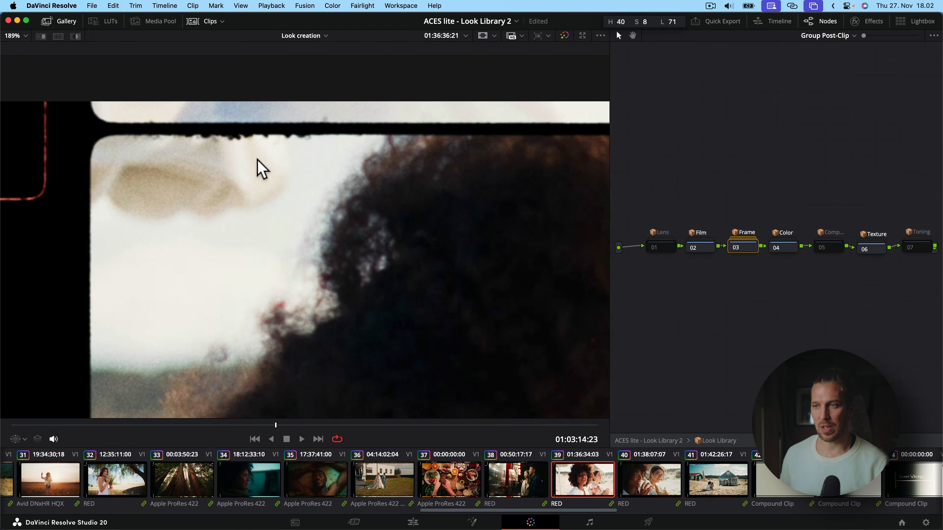
scroll(378, 183, up, 4)
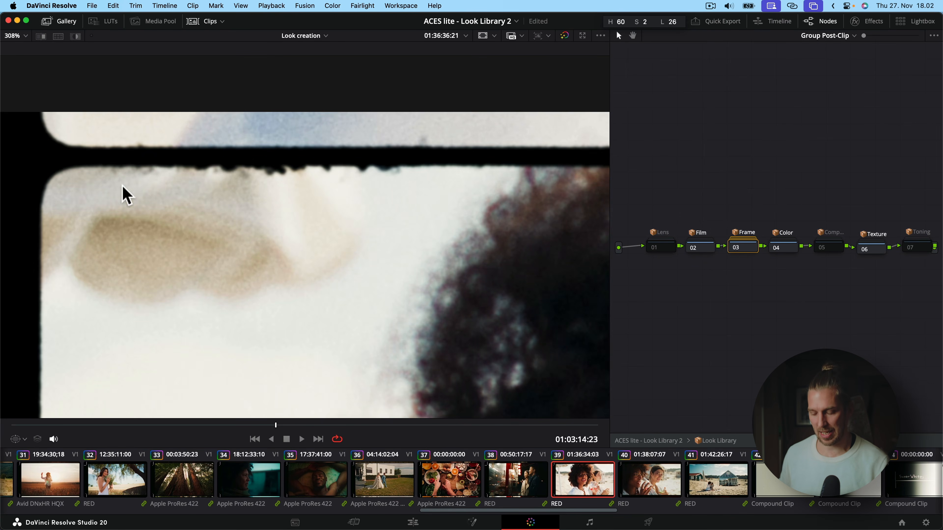
scroll(123, 193, down, 10)
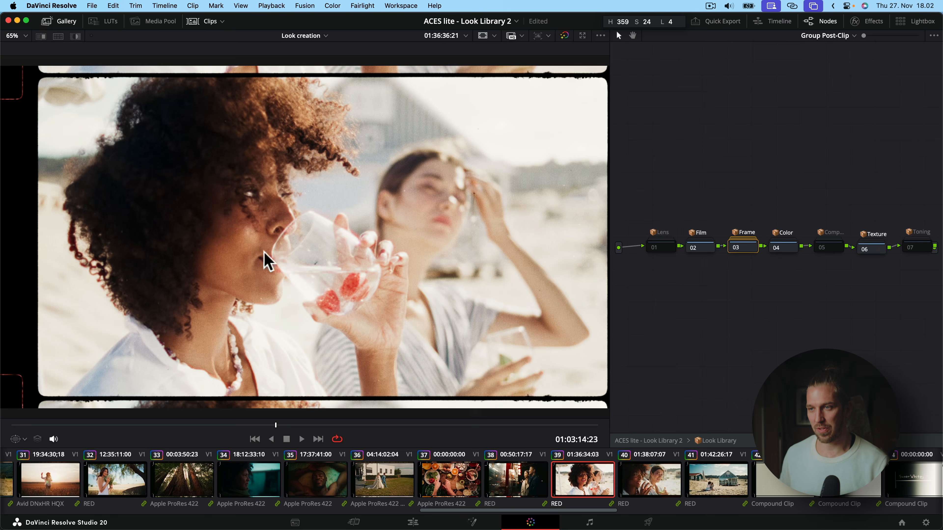
Open the Frame node and disable everything in its graph except the inner Frame node.
double_click(748, 248)
drag(703, 117, 937, 238)
mouse_move(940, 203)
mouse_down()
mouse_move(862, 248)
mouse_move(879, 243)
mouse_up()
drag(656, 197, 898, 296)
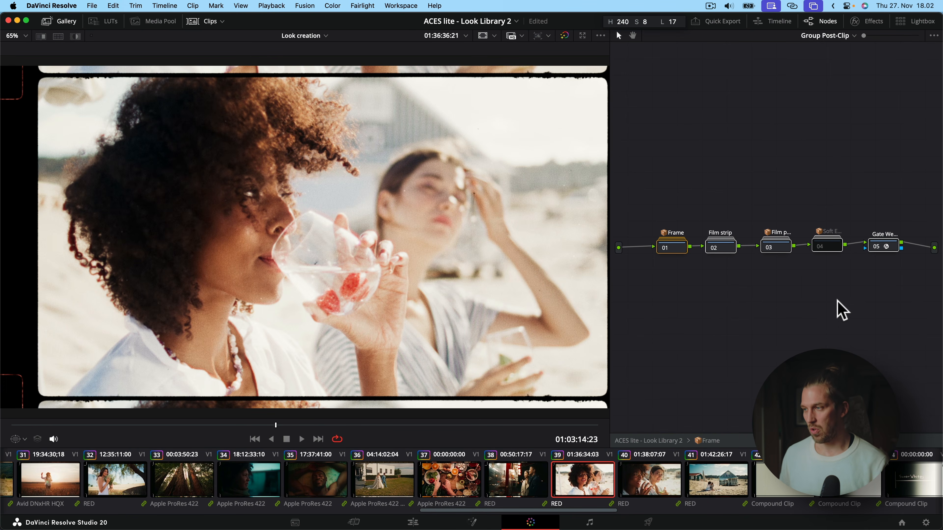
key(super+d)
key(super+d)
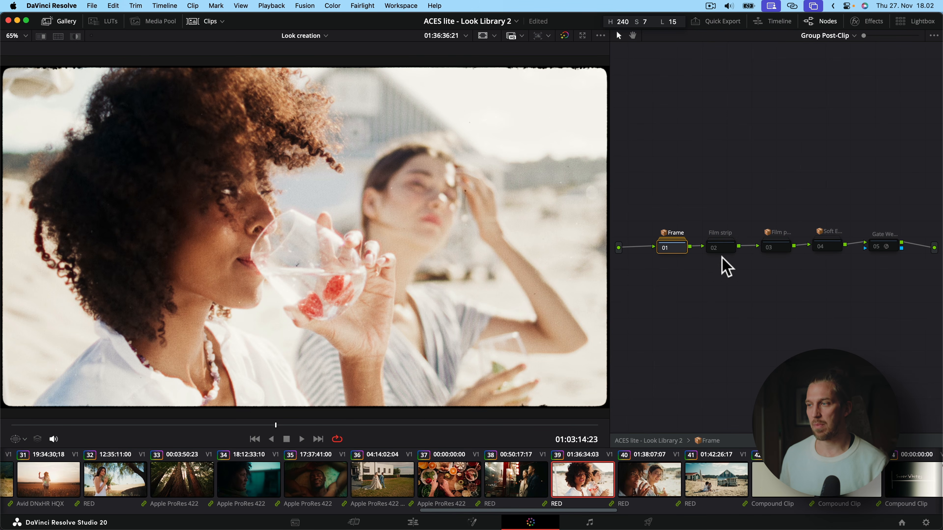
Open the inner Frame node and compare the image border with Dirty edge switched off and back on.
double_click(682, 250)
click(710, 228)
key(super+d)
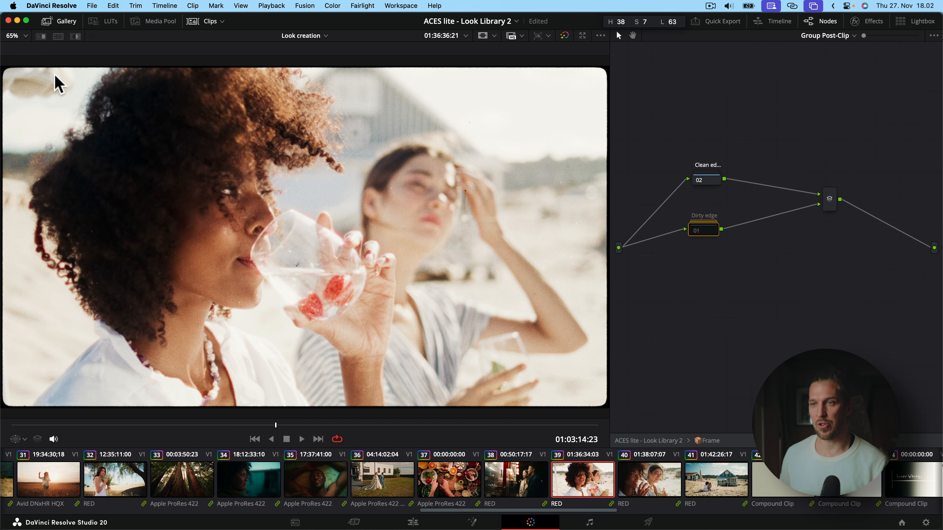
key(super+d)
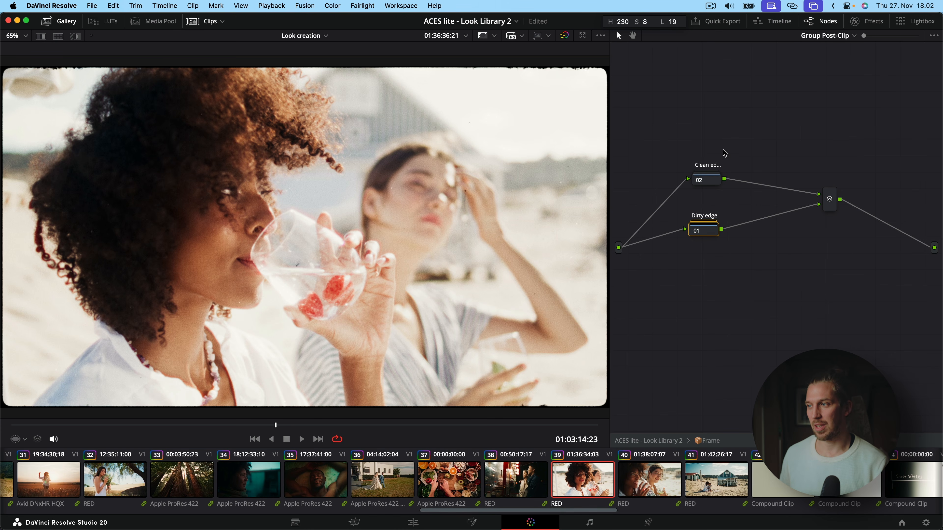
Return to the Frame graph and enable the Film strip and Film perfs nodes.
click(711, 441)
click(729, 251)
key(super+d)
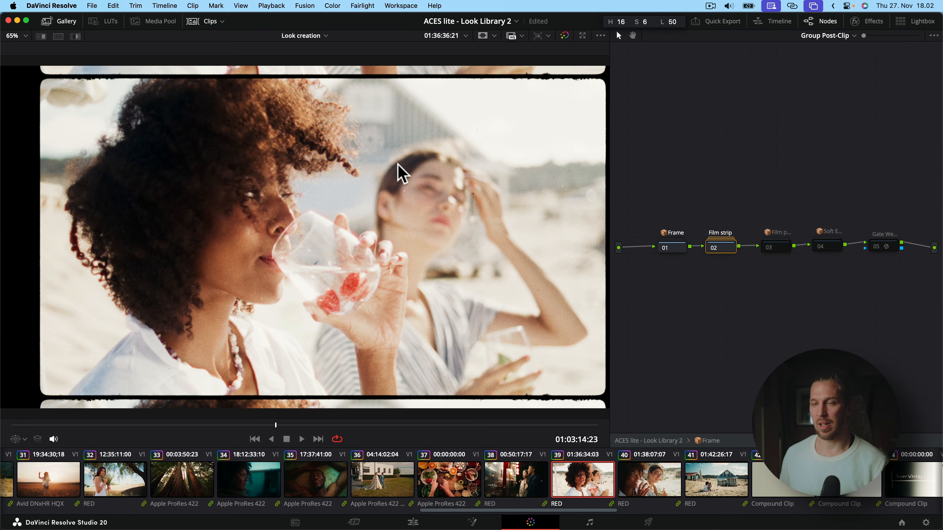
key(super+d)
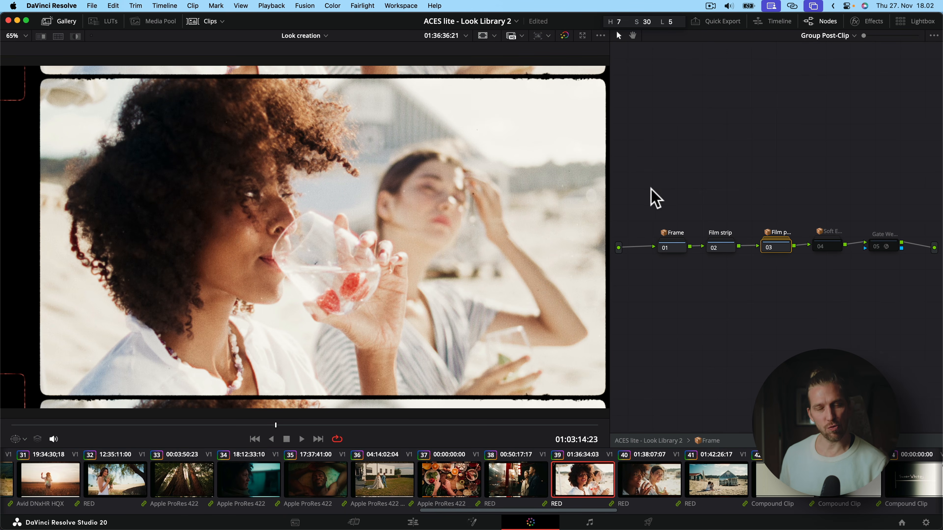
Connect 8mm perfs to the output inside Film perfs, and compare the result with Film strip switched off and back on.
double_click(777, 248)
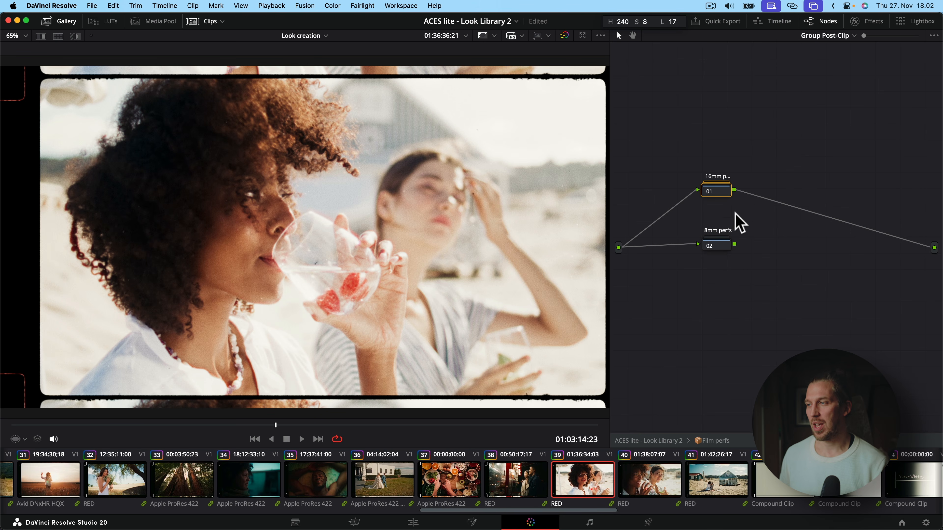
drag(926, 240, 934, 247)
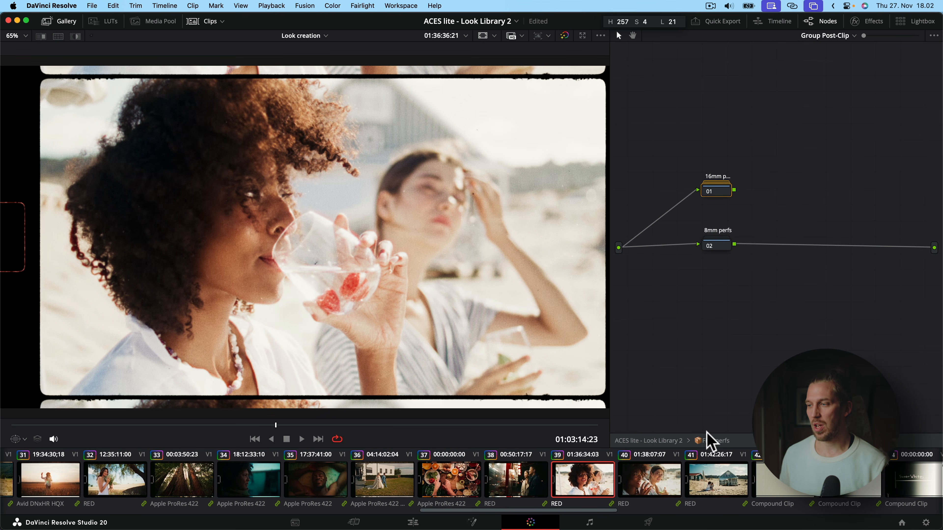
click(720, 251)
key(super+d)
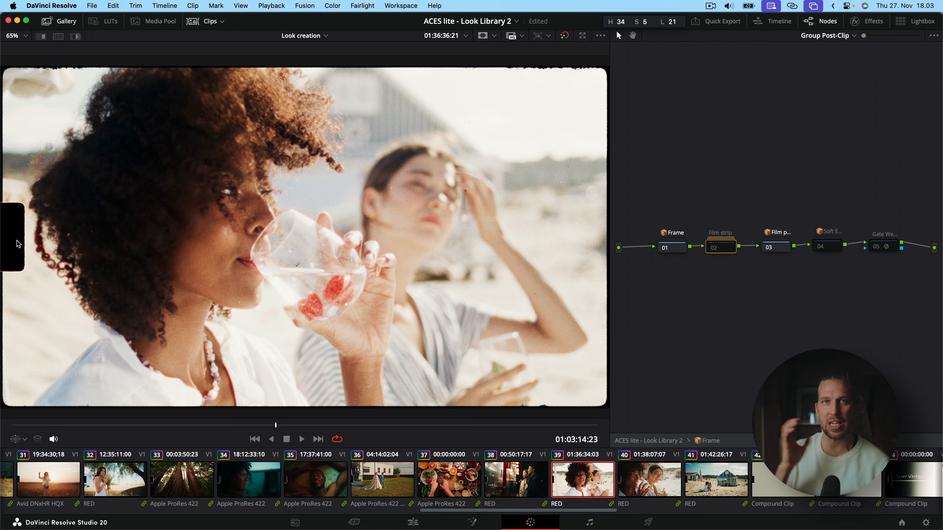
key(super+d)
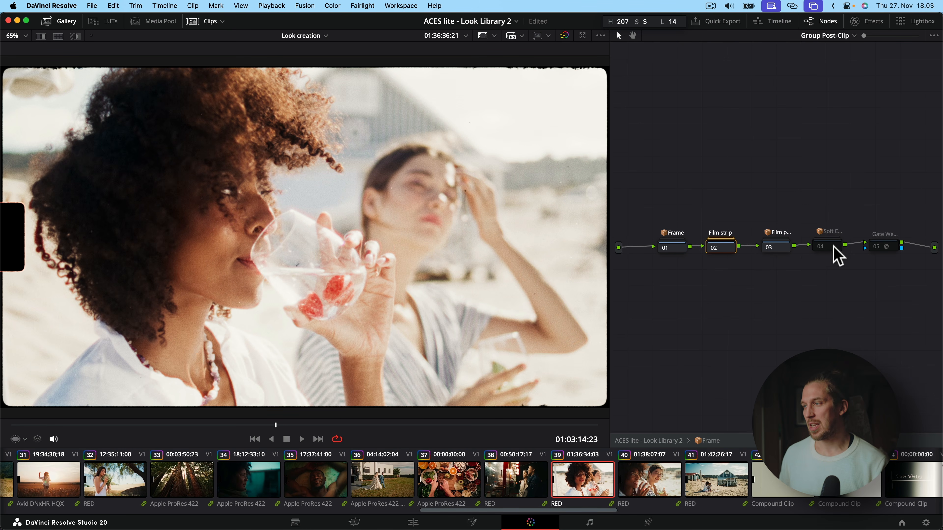
Enable the Soft Edge node and compare the frame edges up close with it switched off and on.
click(833, 248)
key(super+d)
scroll(78, 123, up, 2)
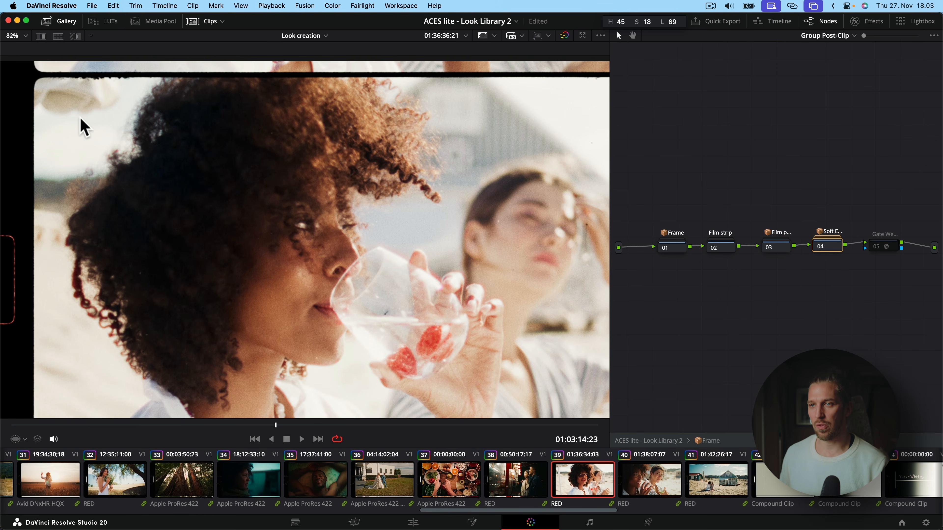
scroll(82, 127, up, 8)
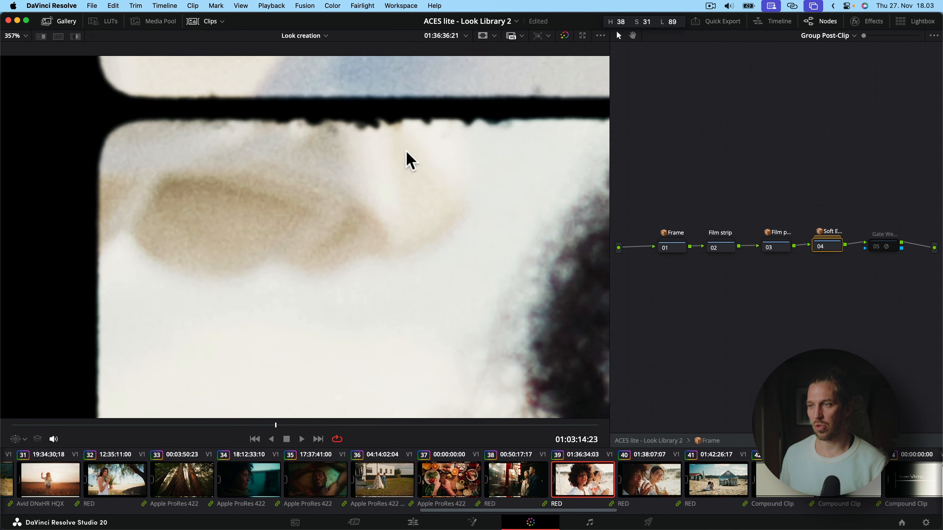
scroll(409, 161, up, 1)
key(super+d)
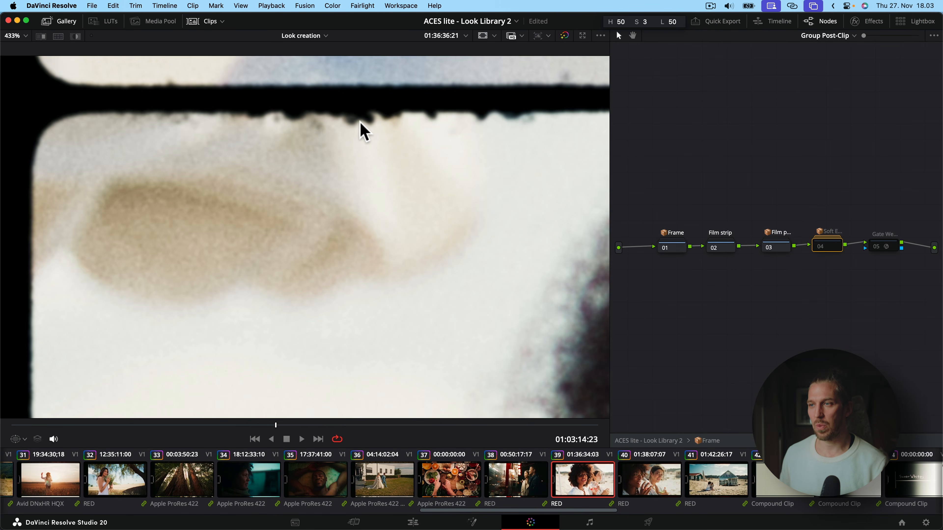
scroll(483, 201, down, 4)
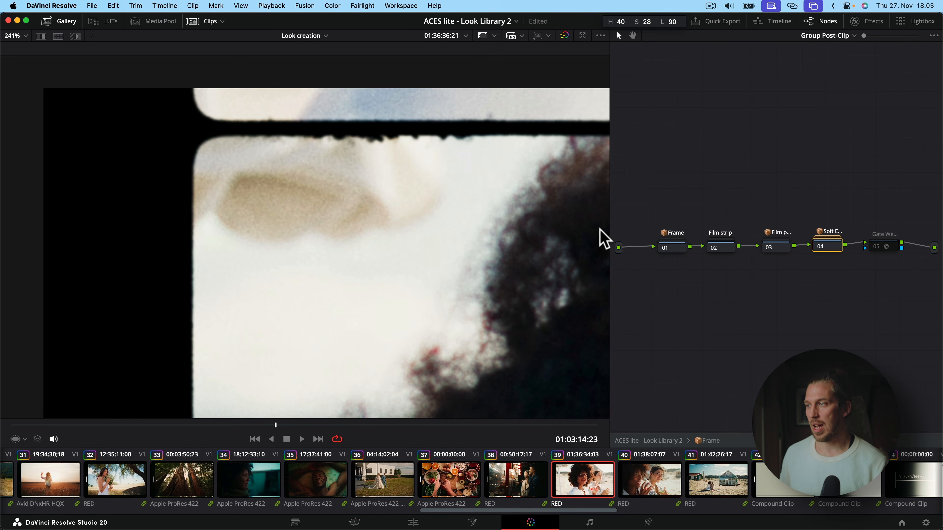
scroll(407, 265, down, 6)
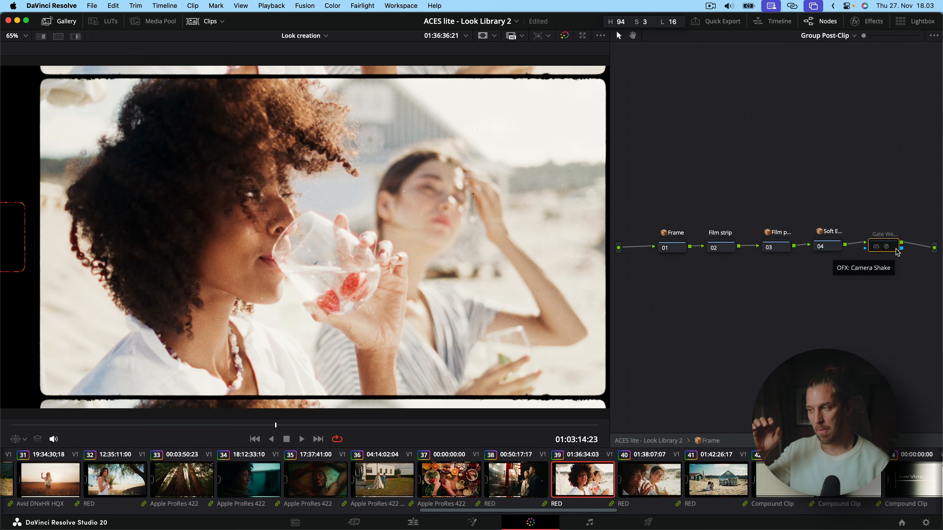
Enable the Gate Weave node and preview its movement by playing the clip at Quarter timeline playback resolution.
key(super+d)
click(271, 5)
mouse_move(297, 46)
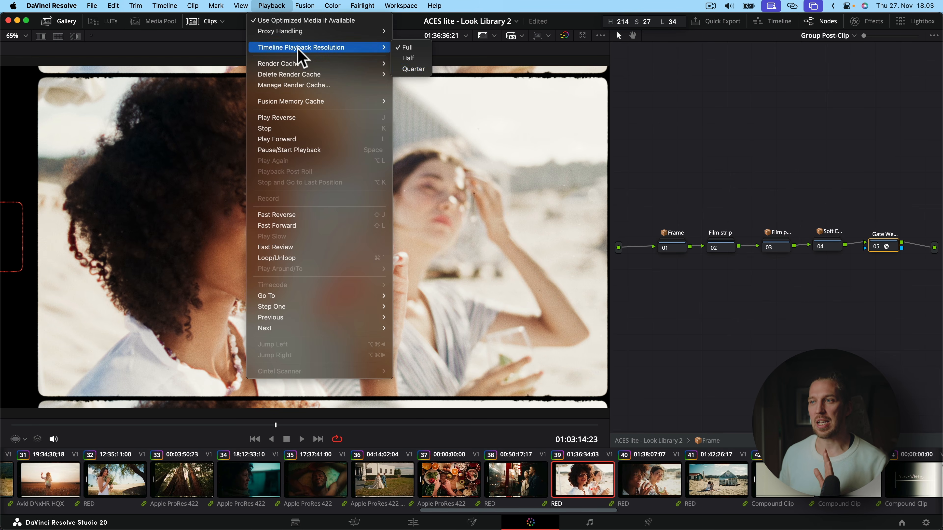
click(412, 71)
key(space)
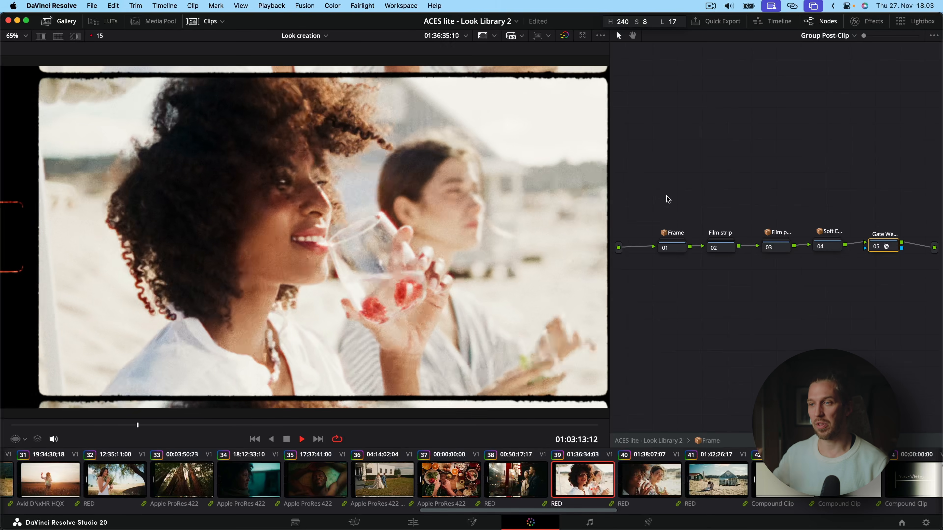
key(space)
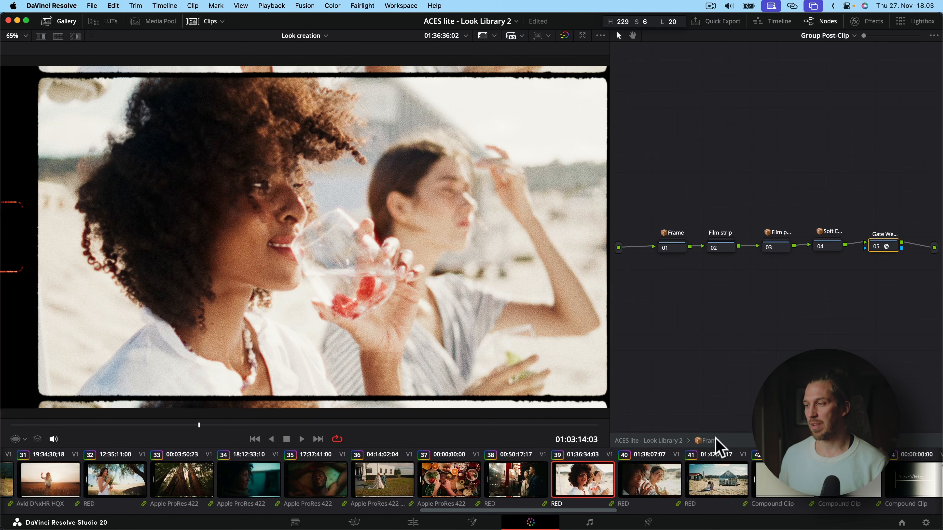
Return to the Look Library graph, play the clip, and compare the image with node 05 after Color switched on and off.
click(716, 440)
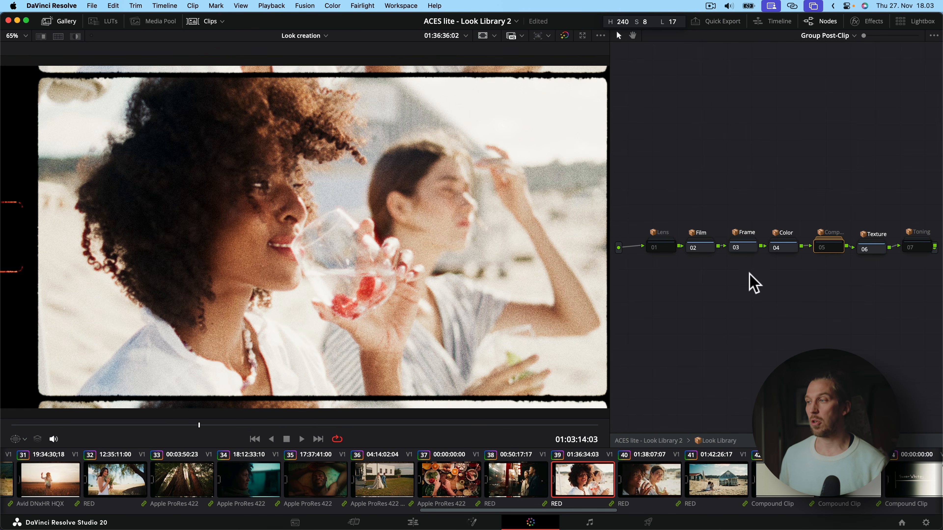
key(space)
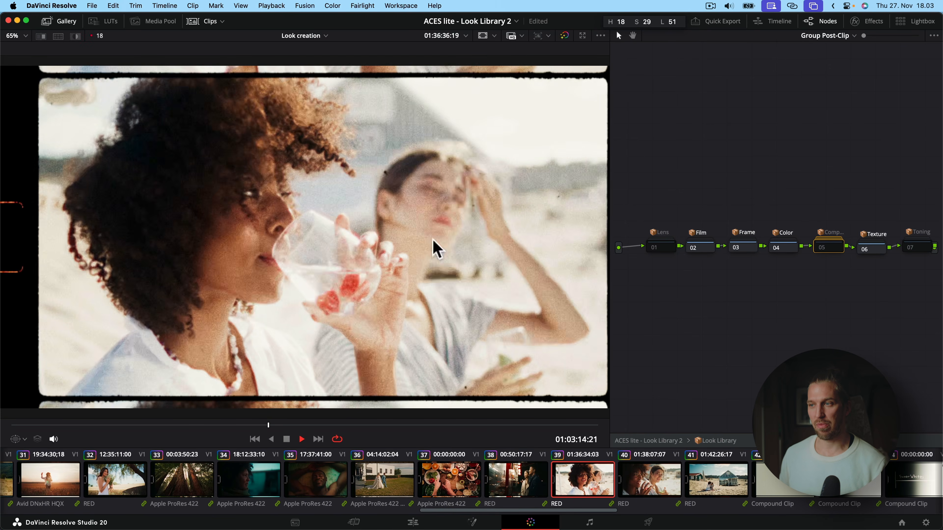
key(space)
key(super+d)
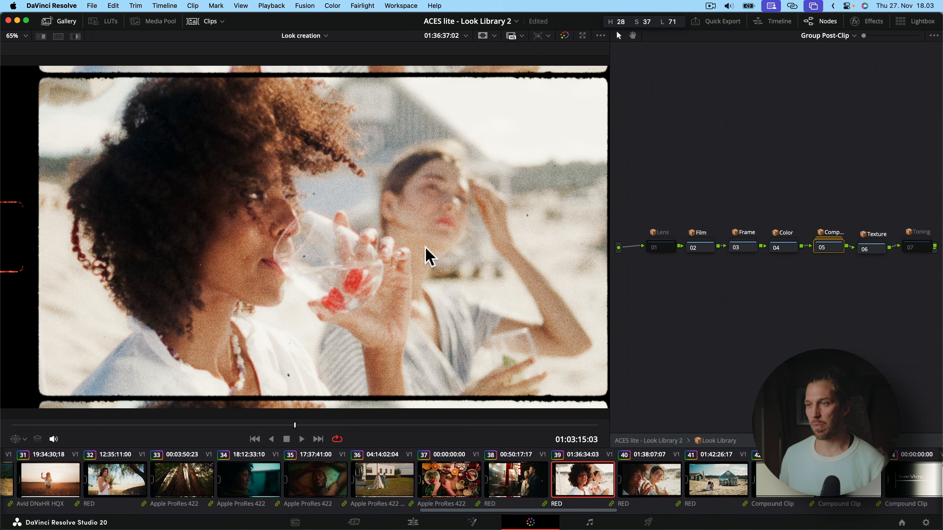
key(super+d)
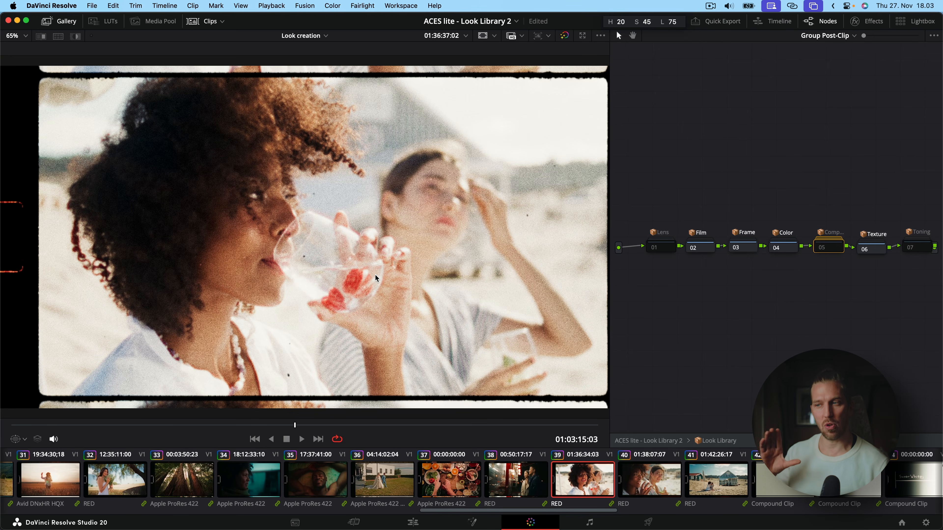
Enable Compression node 05 in the Look Library graph, open it, and line up its Local Tone Mapping and Filmic compression nodes.
key(super+d)
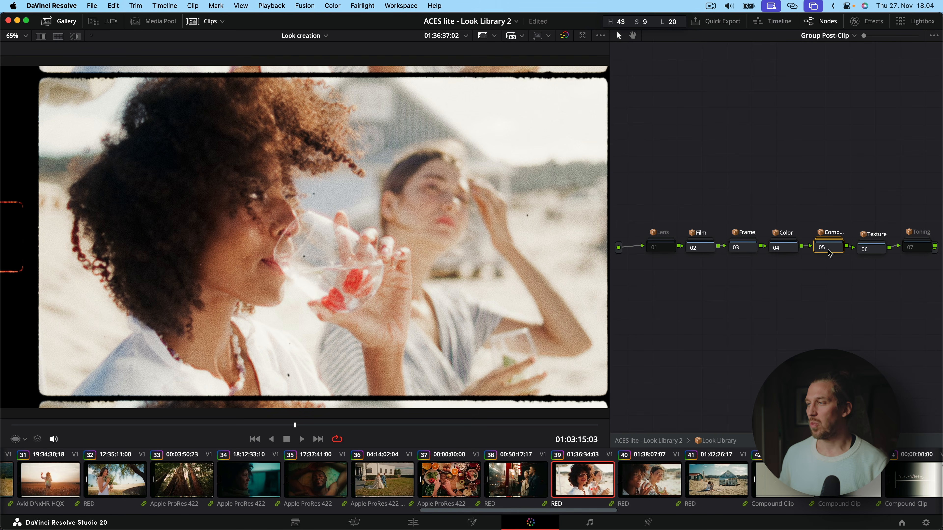
drag(648, 153, 848, 248)
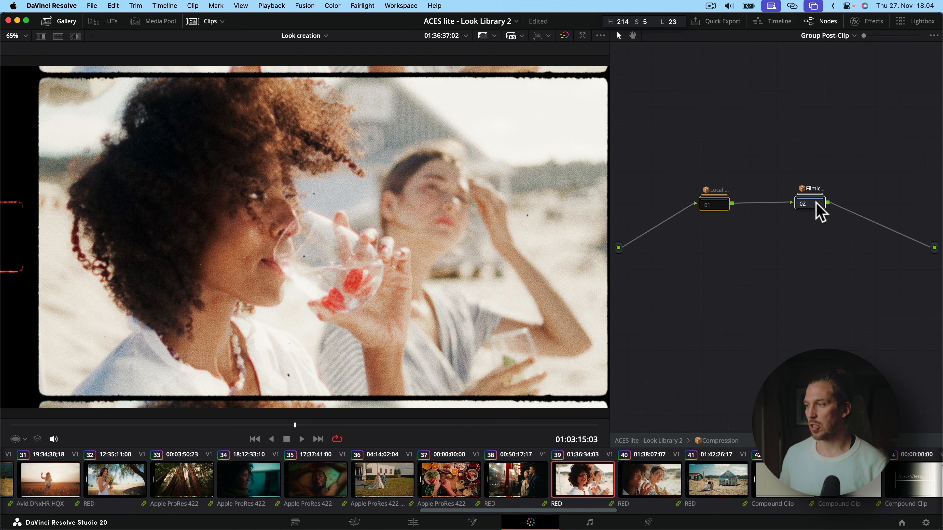
drag(815, 202, 811, 245)
click(724, 248)
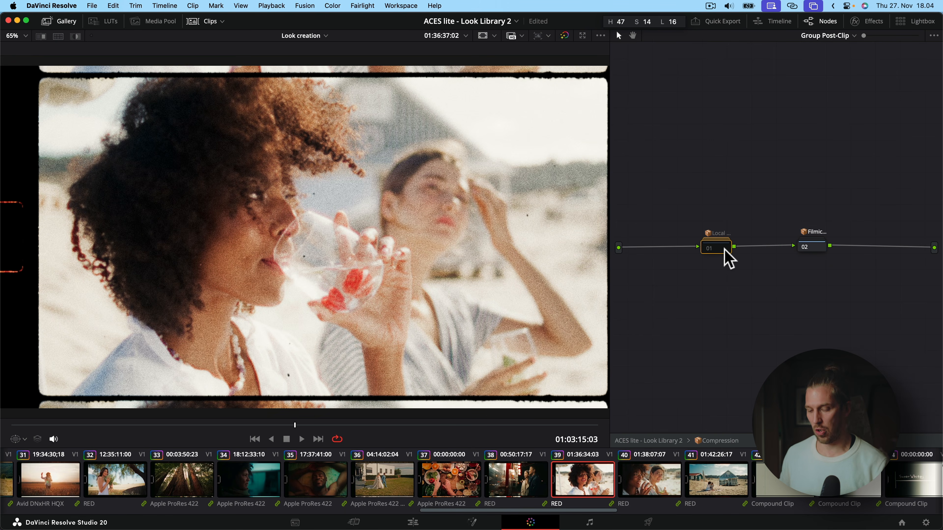
click(814, 248)
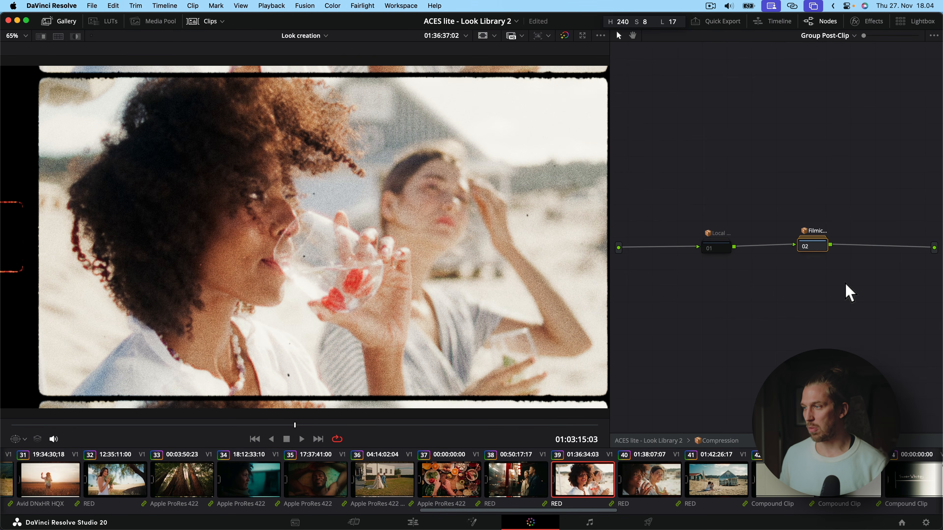
Open Filmic compression and compare its Soft F and midtone nodes by connecting each in turn to the output.
double_click(816, 248)
drag(765, 171, 824, 260)
drag(775, 237, 772, 262)
click(826, 224)
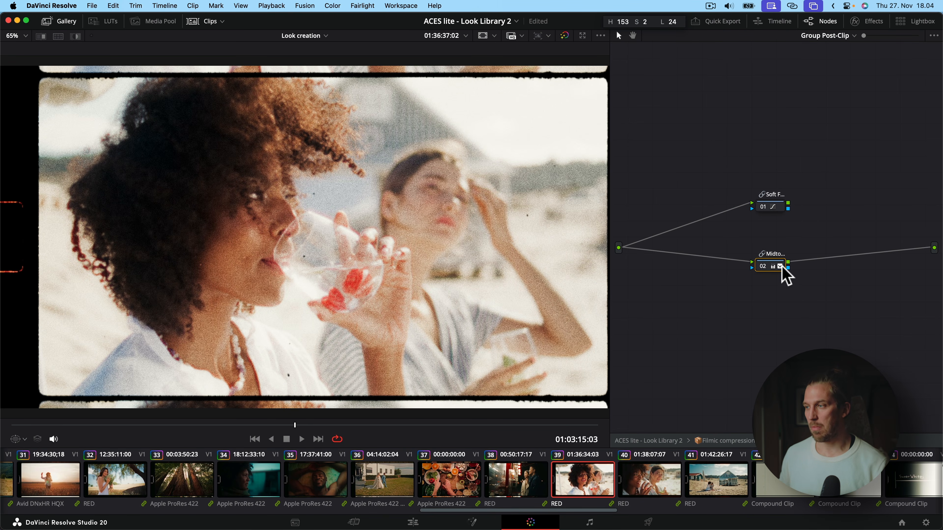
drag(788, 205, 935, 248)
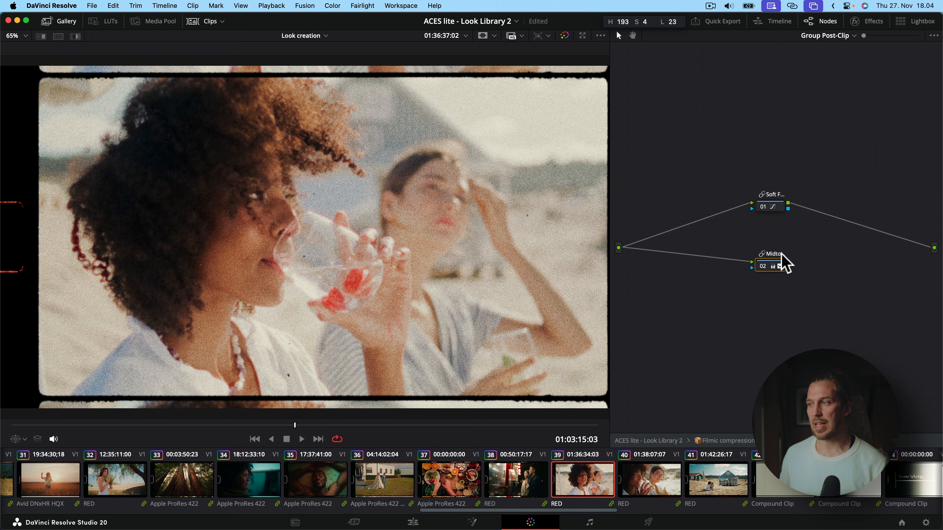
drag(788, 263, 935, 248)
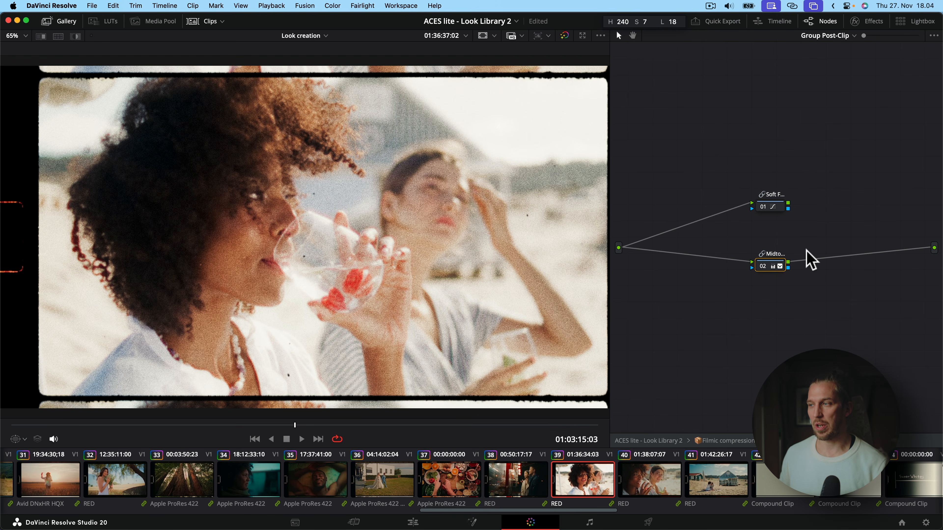
click(735, 443)
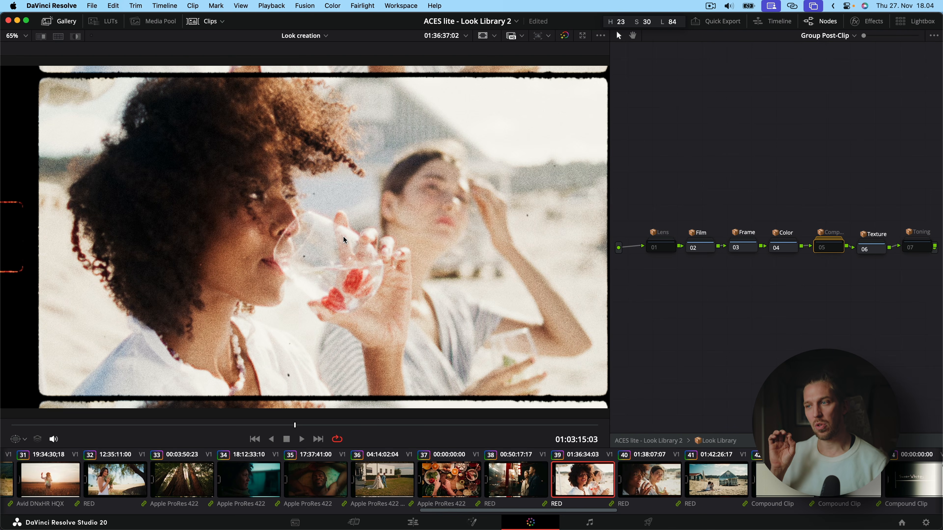
Switch Compression node 05 back on and connect the Soft F node to the output inside Filmic compression.
key(super+d)
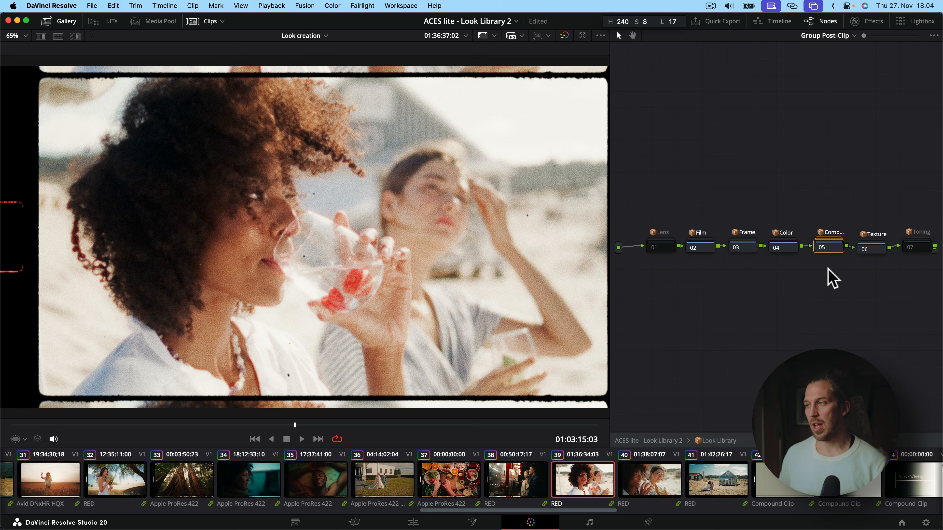
double_click(830, 250)
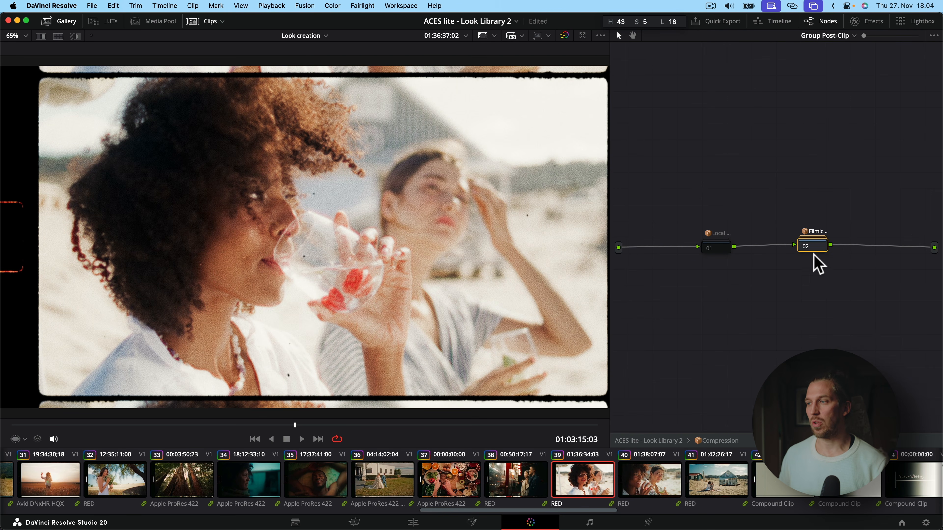
double_click(824, 246)
drag(788, 203, 934, 248)
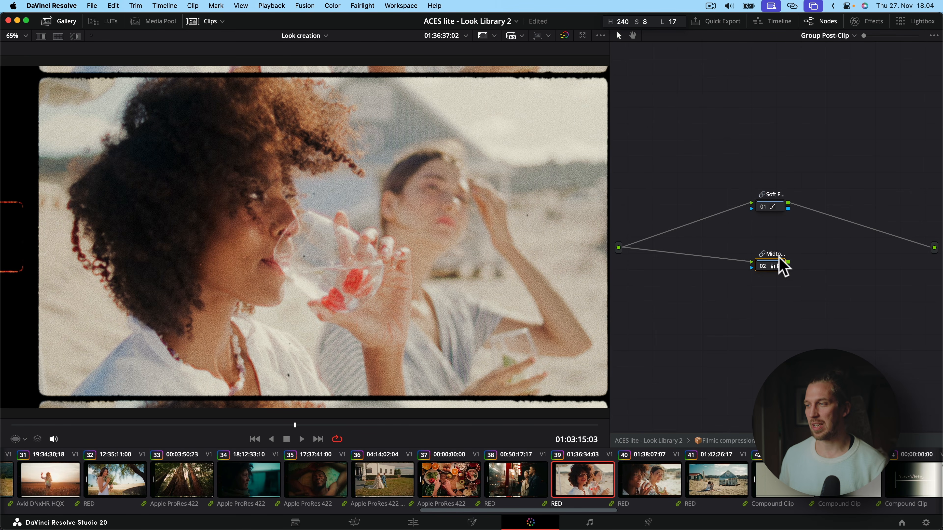
Return to the Compression graph, disable Filmic compression, and compare the image with Local Tone Mapping switched on and off.
click(736, 442)
key(super+d)
click(719, 251)
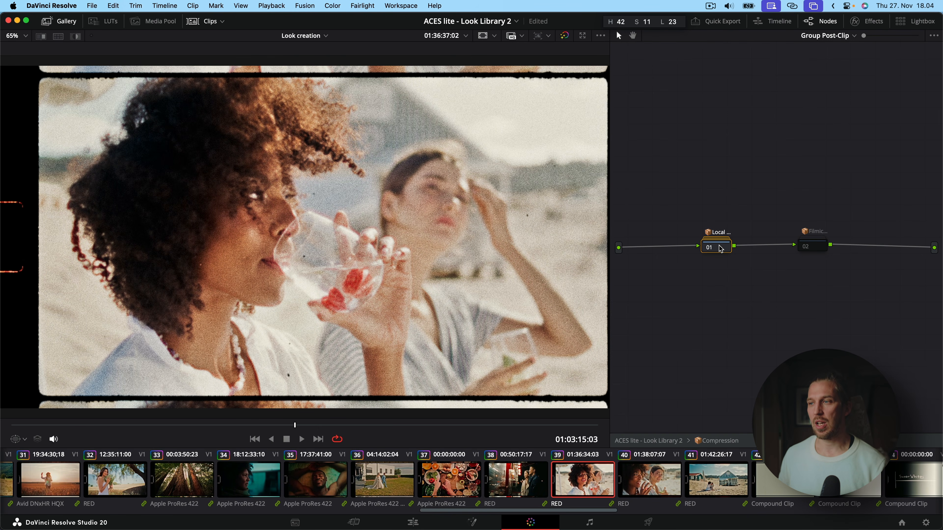
key(super+d)
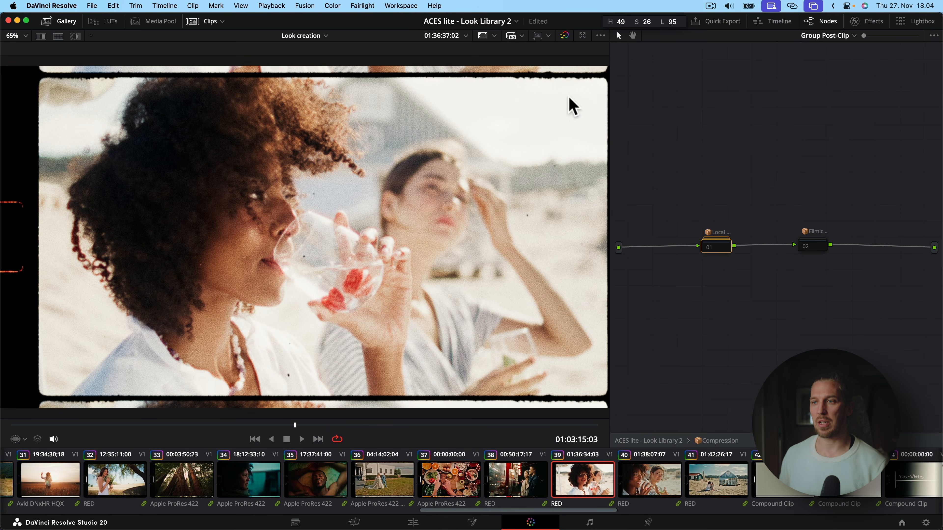
key(super+d)
key(super+d)
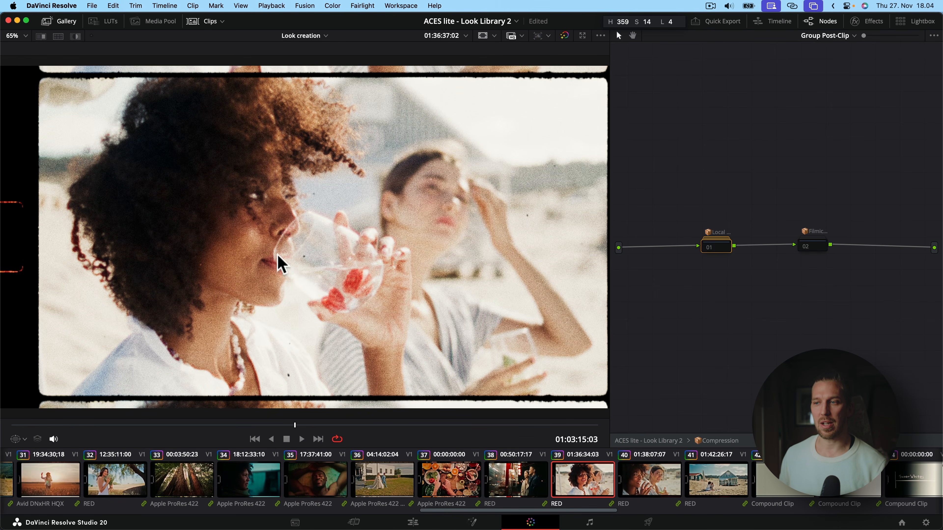
key(super+d)
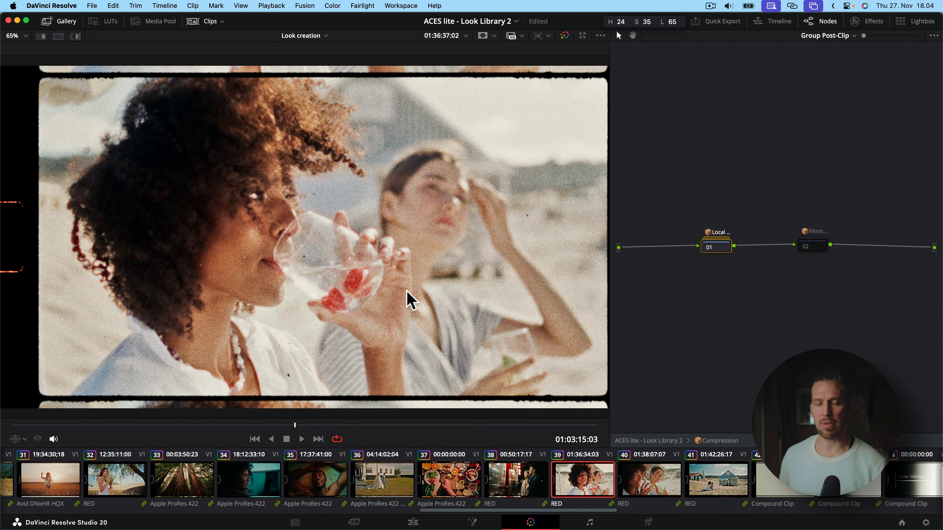
Open Local Tone Mapping and compare the image with highlight node 02 switched off and on.
double_click(719, 247)
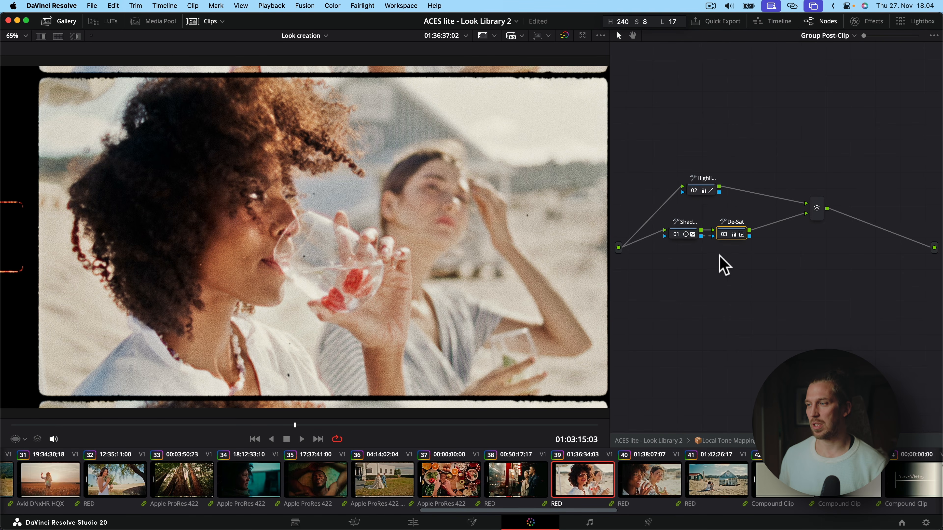
drag(683, 170, 733, 207)
drag(663, 152, 723, 188)
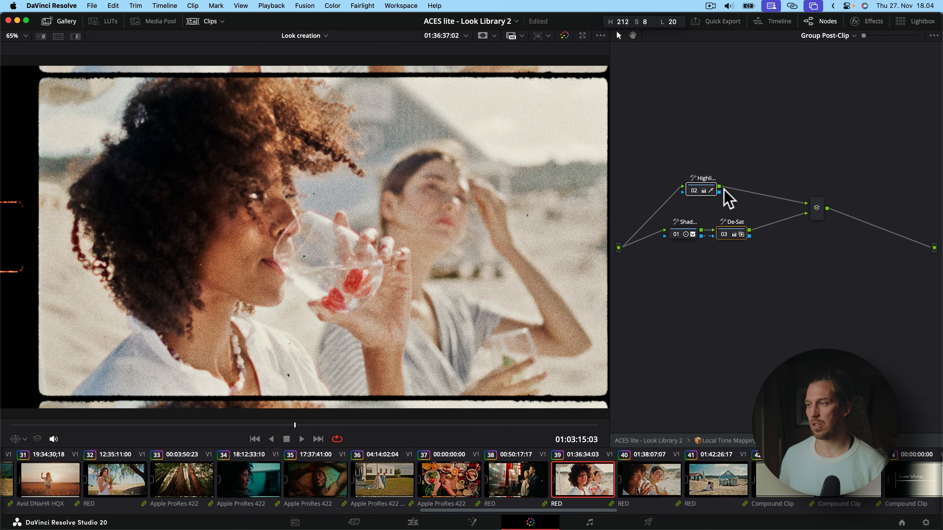
key(super+d)
click(741, 231)
key(super+d)
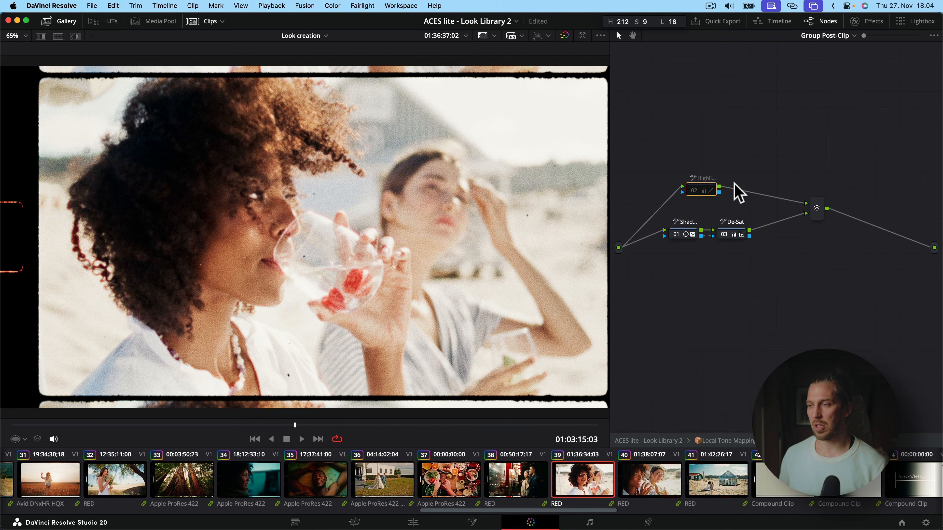
click(700, 190)
key(super+d)
key(super+d)
key(super+d)
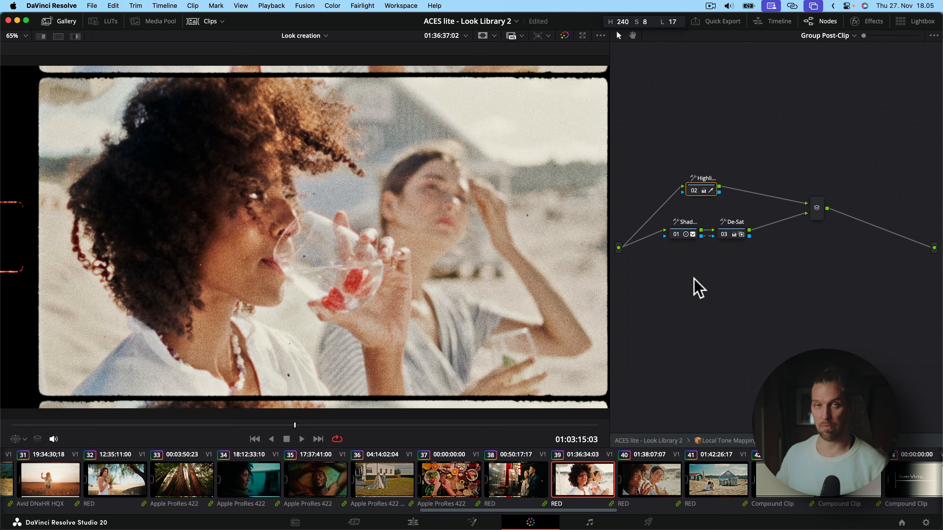
Compare the image with the shadow and De-Sat nodes switched off and on together, and with shadow node 01 alone off and on.
drag(763, 259, 690, 238)
key(super+d)
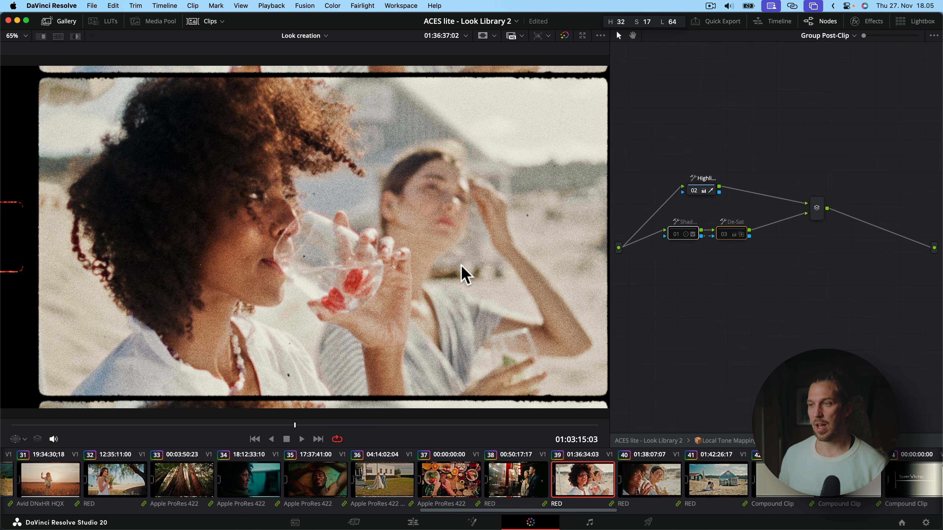
key(super+d)
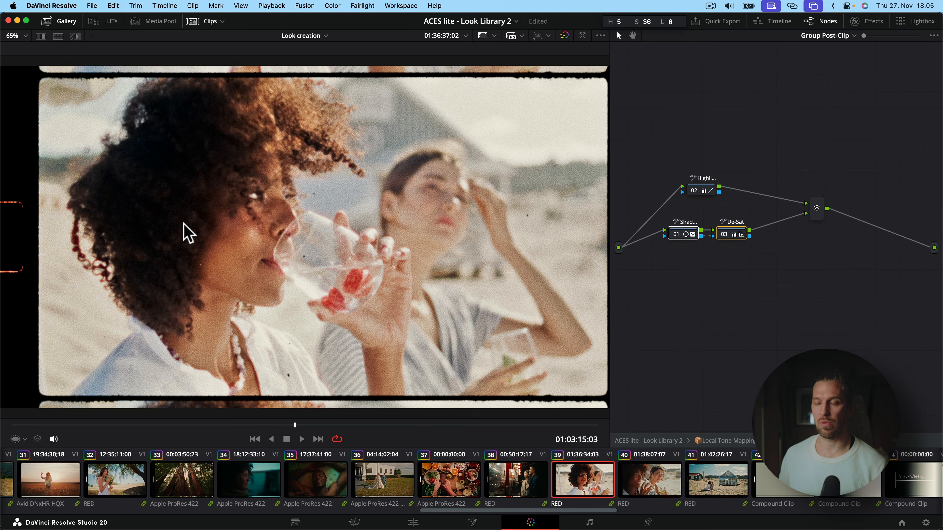
key(super+d)
click(685, 307)
key(super+d)
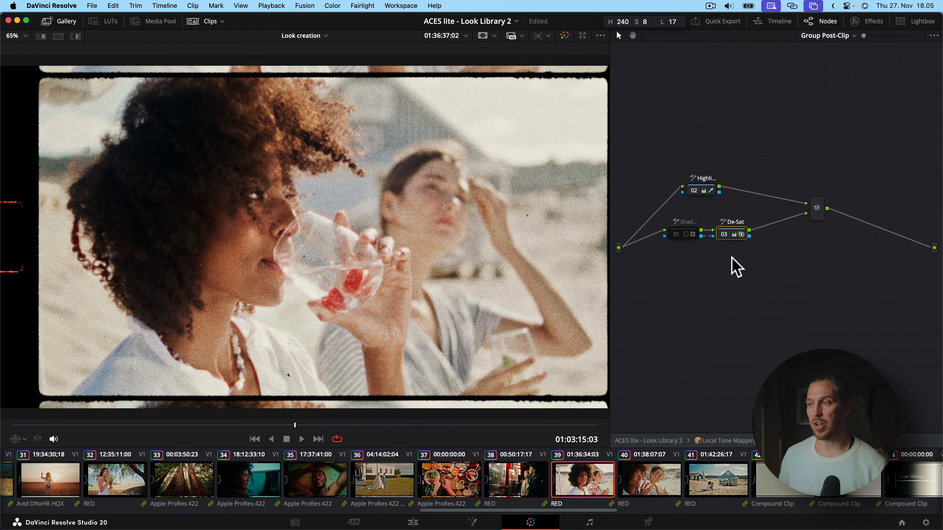
click(686, 237)
key(super+d)
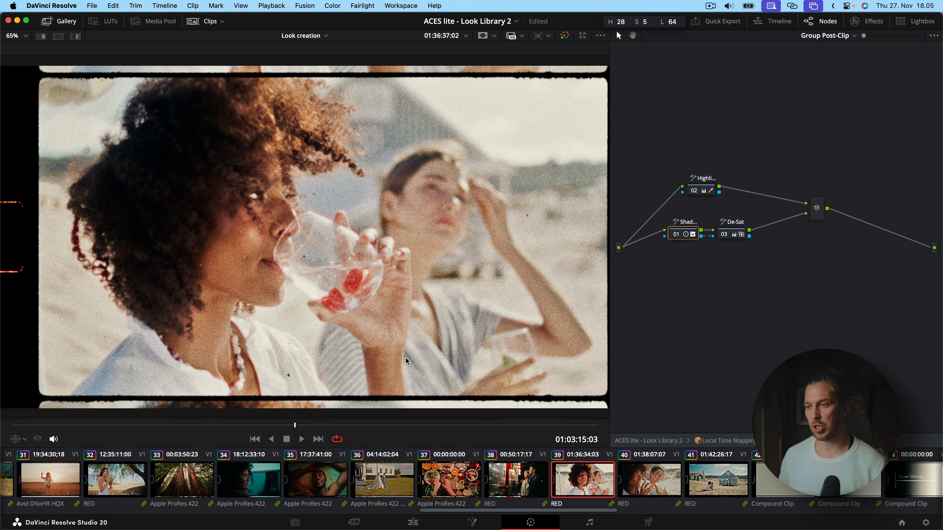
Exit the enlarged viewer and examine shadow node 01's custom curve, HSL qualifier luminance range and second set of Matte Finesse settings.
key(alt+f)
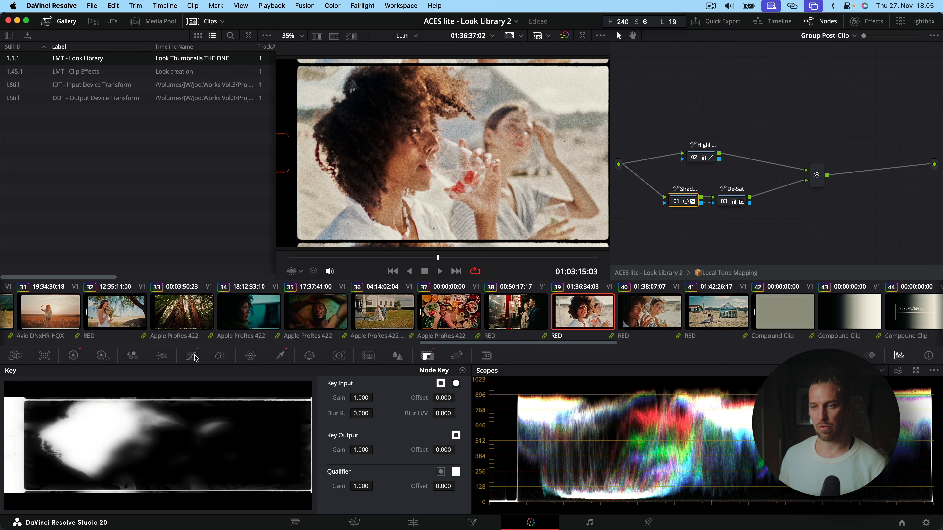
click(193, 357)
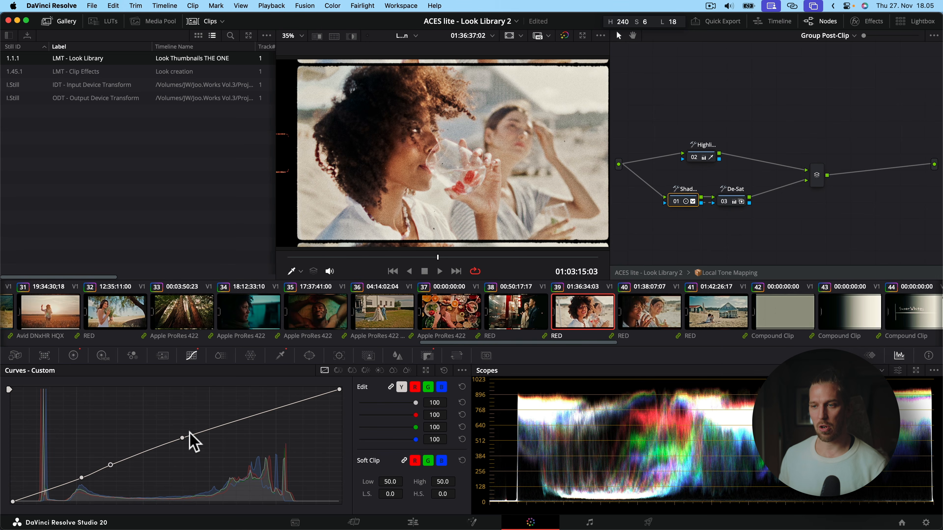
click(280, 356)
drag(156, 487, 236, 490)
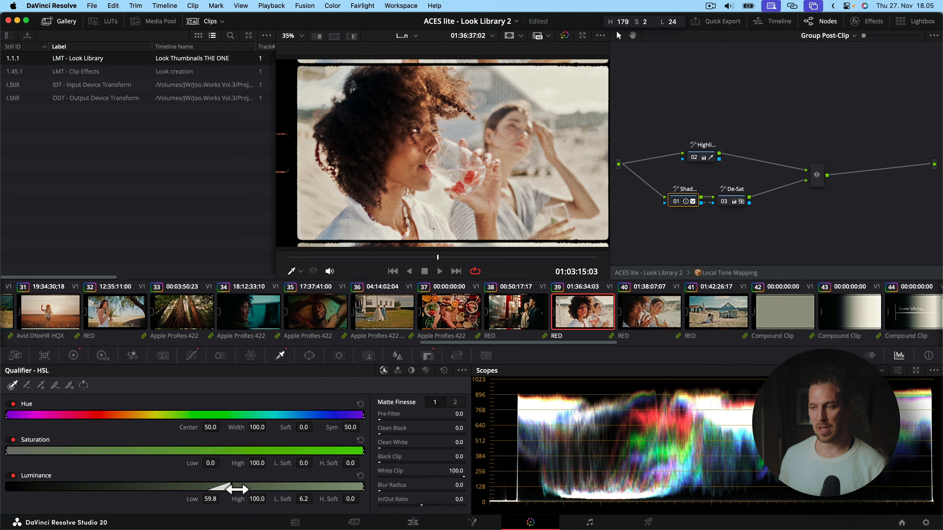
click(455, 402)
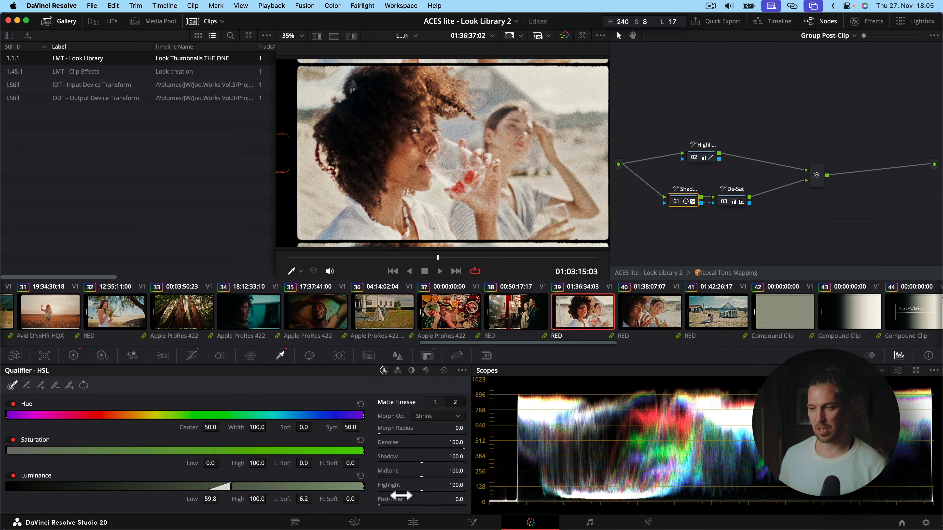
Inspect the shadow node's black-and-white matte up close in the viewer and restore the normal image display.
key(shift+h)
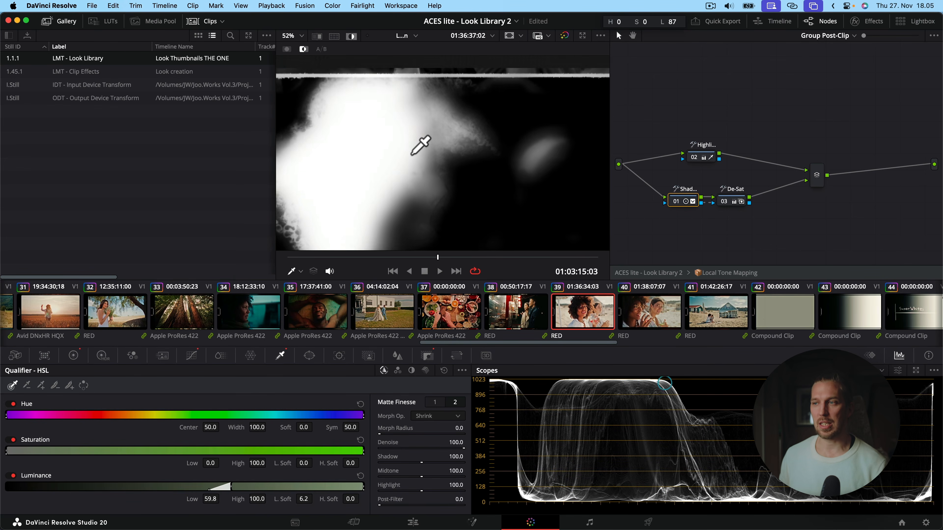
scroll(417, 143, up, 5)
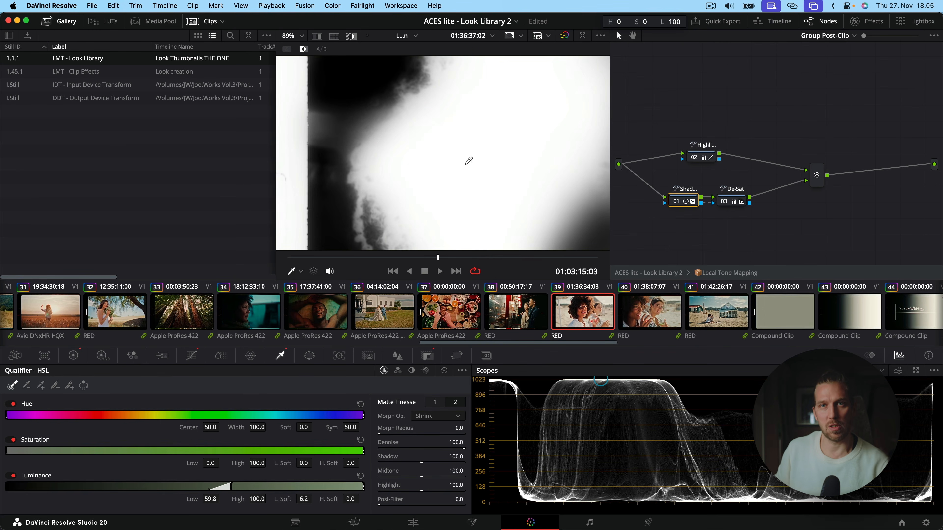
drag(504, 190, 473, 154)
scroll(479, 172, down, 6)
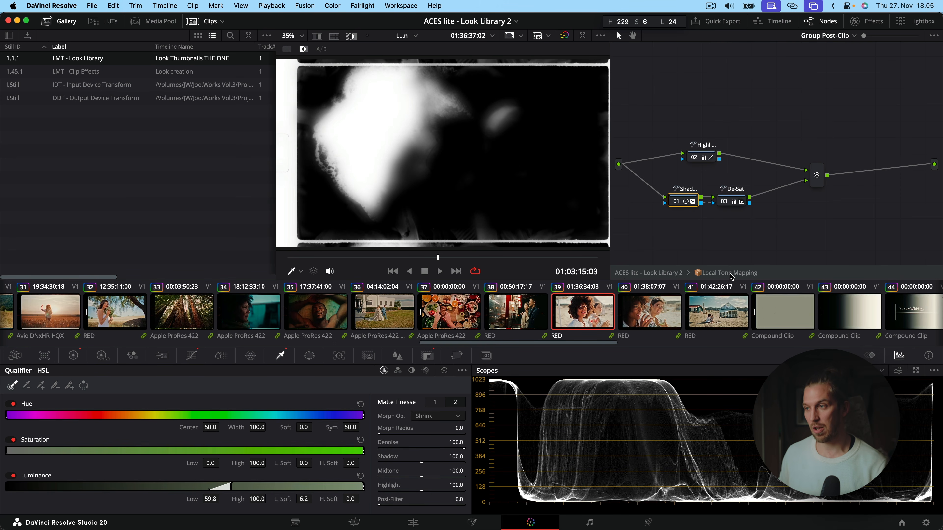
key(shift+h)
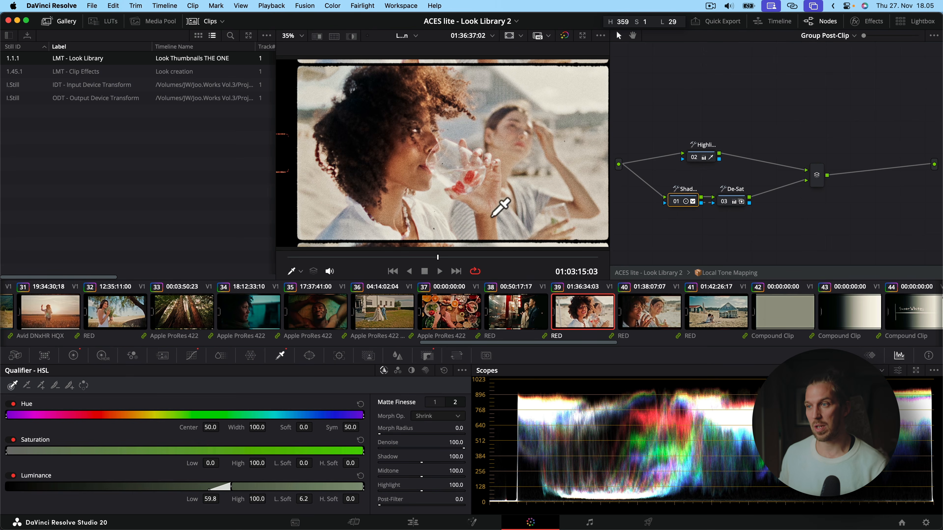
In the Compression graph, enable Filmic compression, disable Local Tone Mapping, align both nodes, and return to the Look Library graph.
click(714, 274)
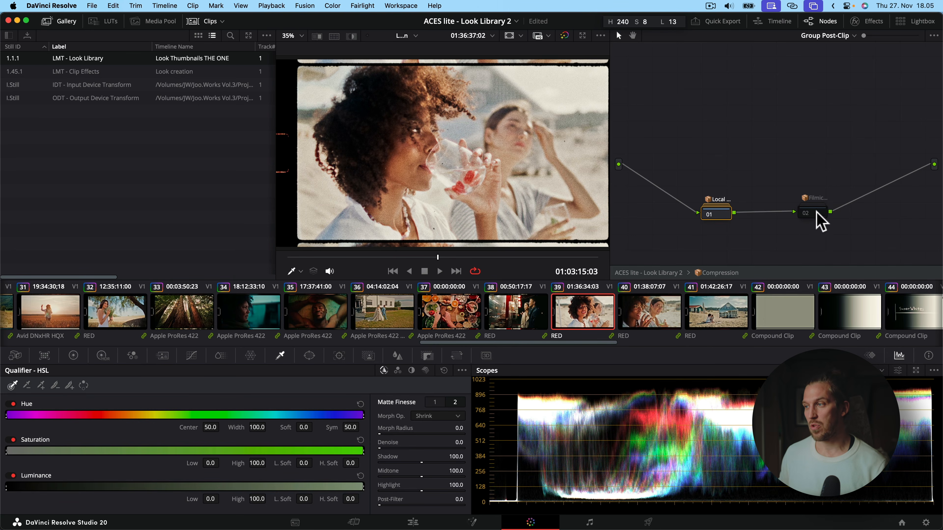
click(714, 215)
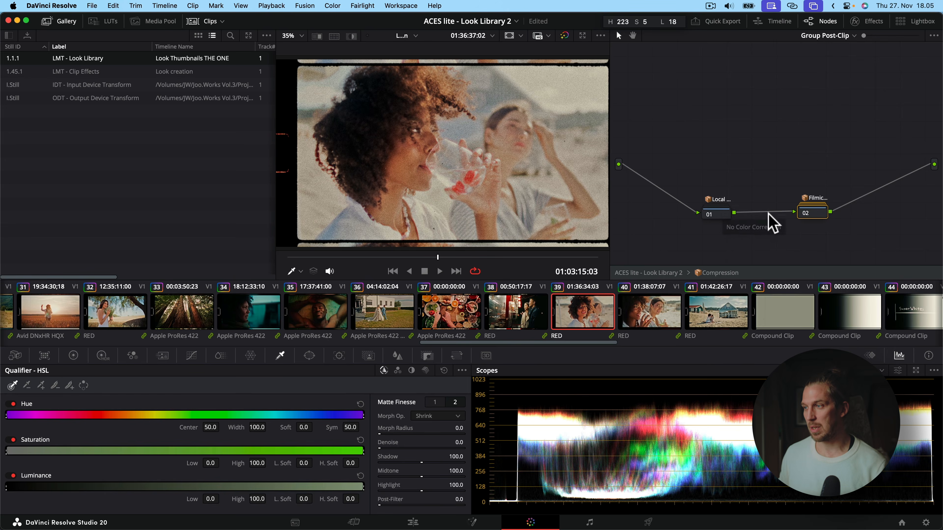
click(804, 212)
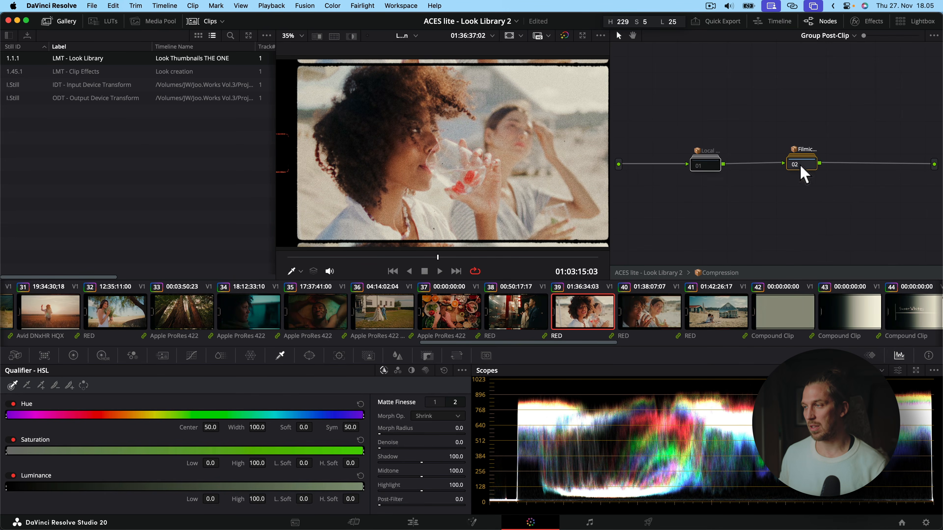
drag(771, 172, 765, 147)
double_click(710, 270)
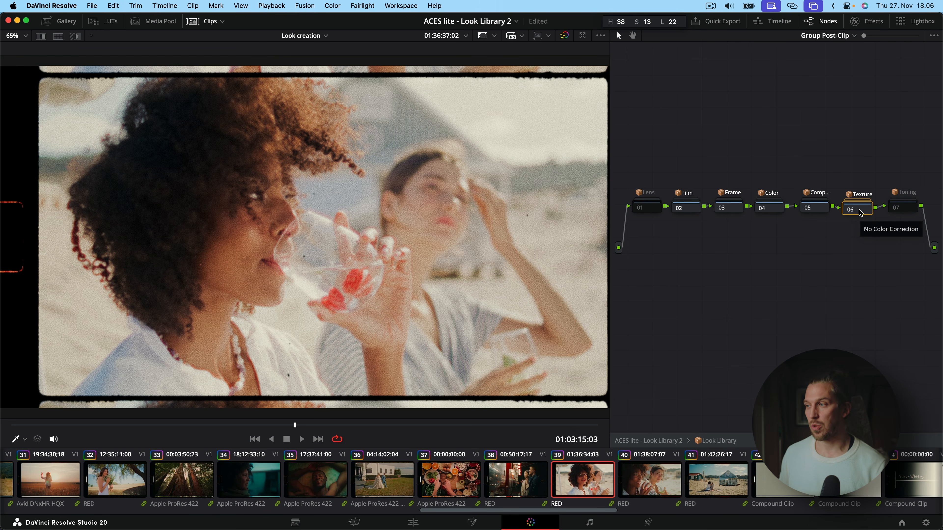
Open the Texture graph, select its four grain nodes and inspect the film grain on the woman's face up close.
double_click(859, 210)
drag(709, 98, 826, 299)
drag(763, 254, 767, 302)
scroll(295, 232, up, 5)
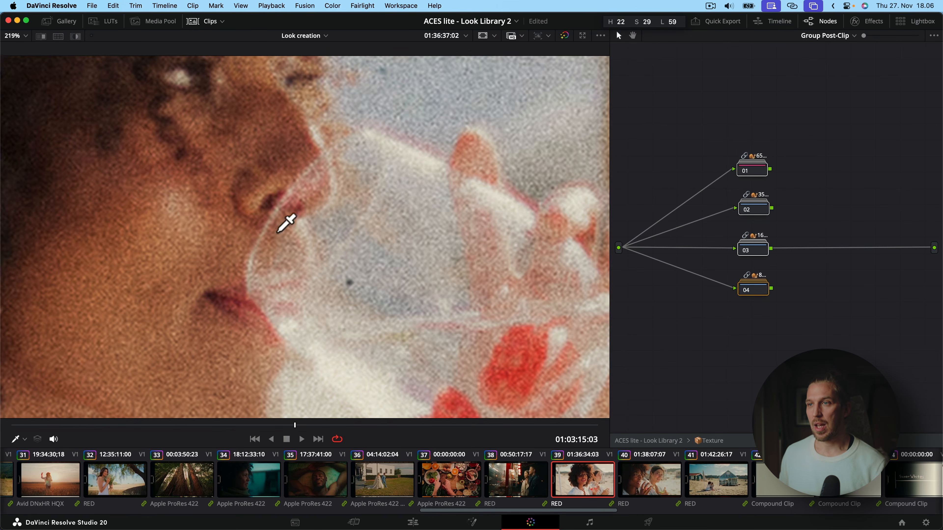
Set the Timeline Playback Resolution to Full and check the grain around the face and glass.
click(272, 6)
mouse_move(372, 47)
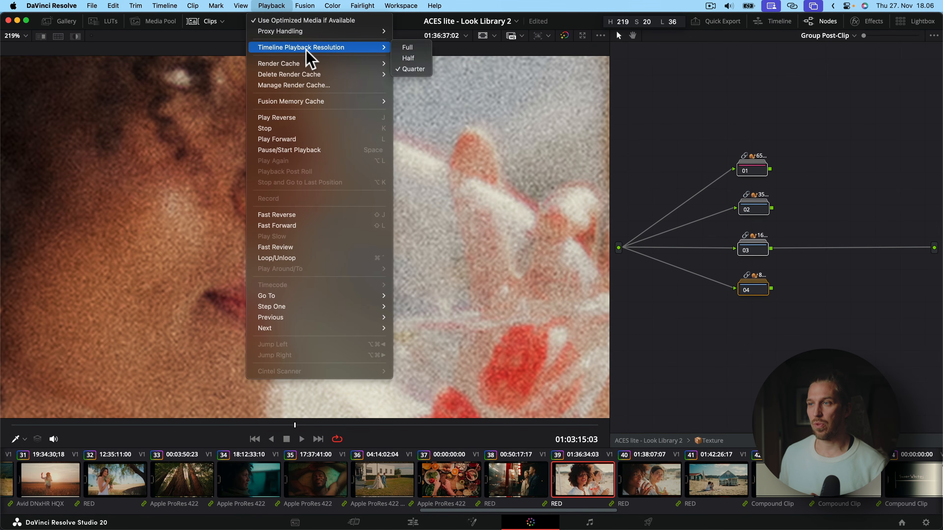
click(422, 49)
scroll(248, 234, down, 4)
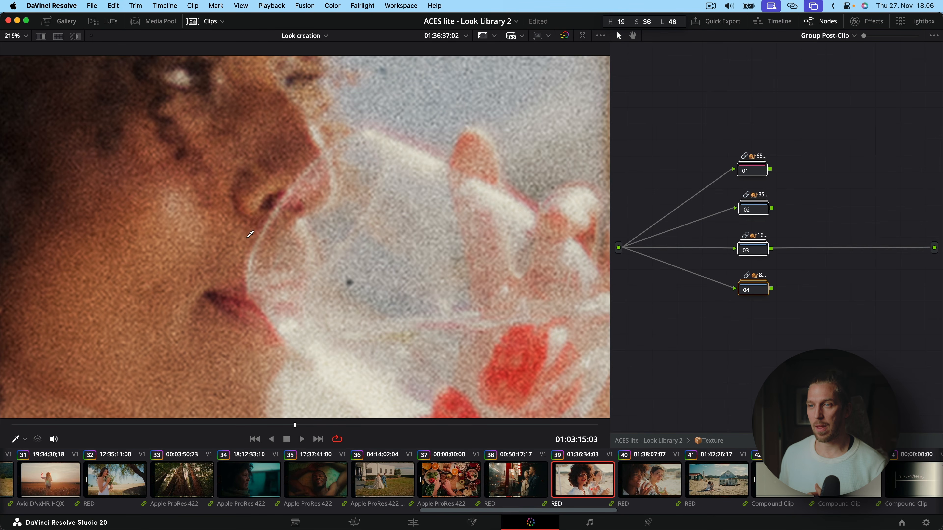
scroll(295, 226, up, 2)
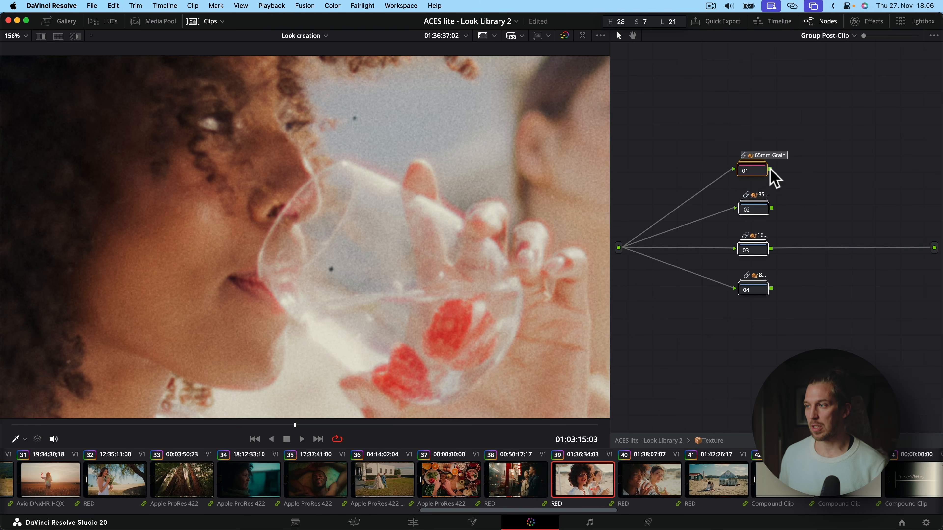
Route the 65mm Grain node to the Texture graph's output and inspect its fine grain up close.
click(760, 210)
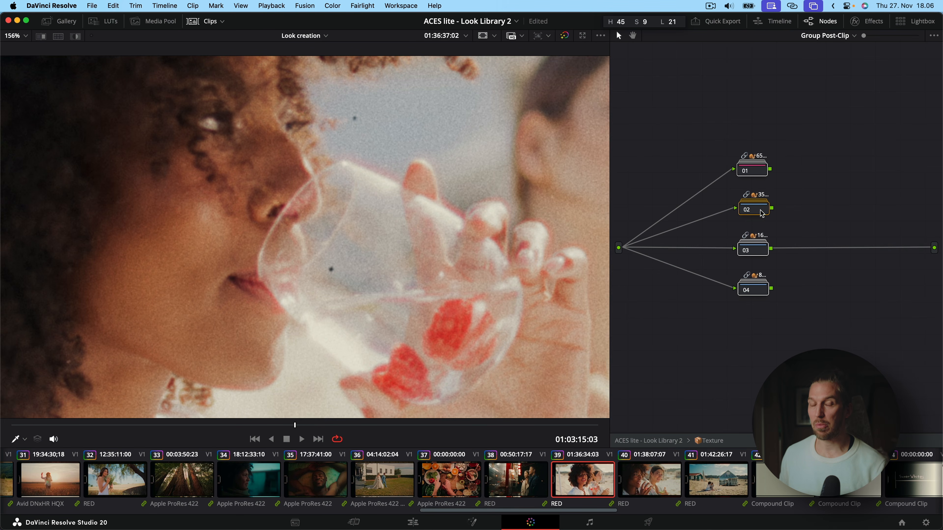
click(756, 290)
drag(768, 170, 934, 247)
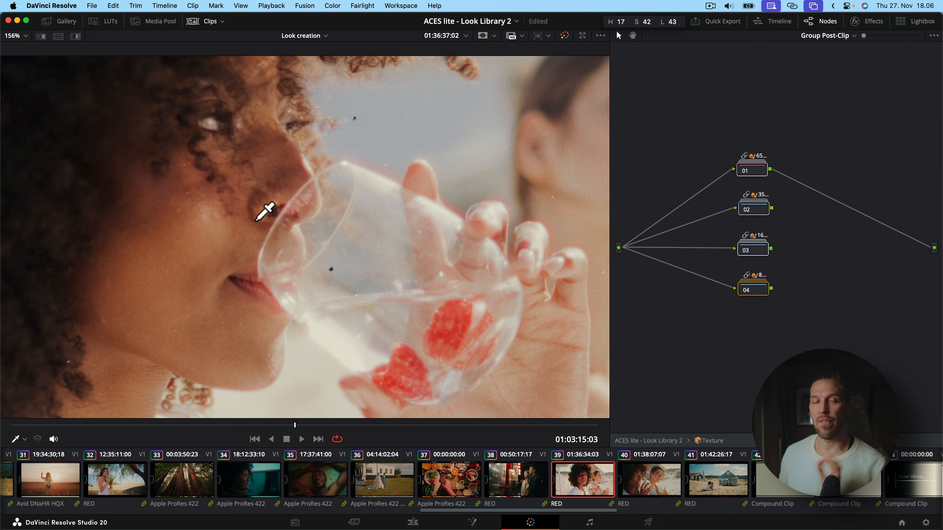
scroll(324, 200, up, 4)
scroll(316, 193, up, 6)
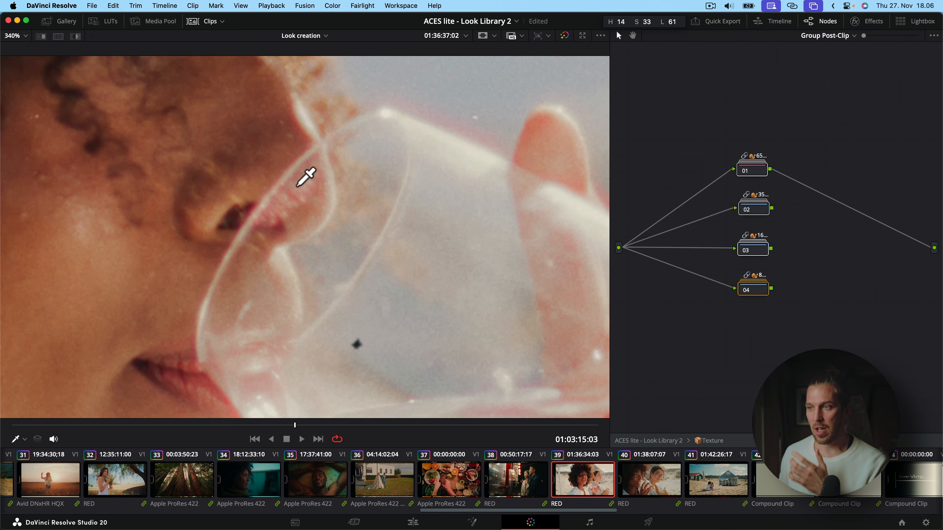
drag(456, 150, 446, 273)
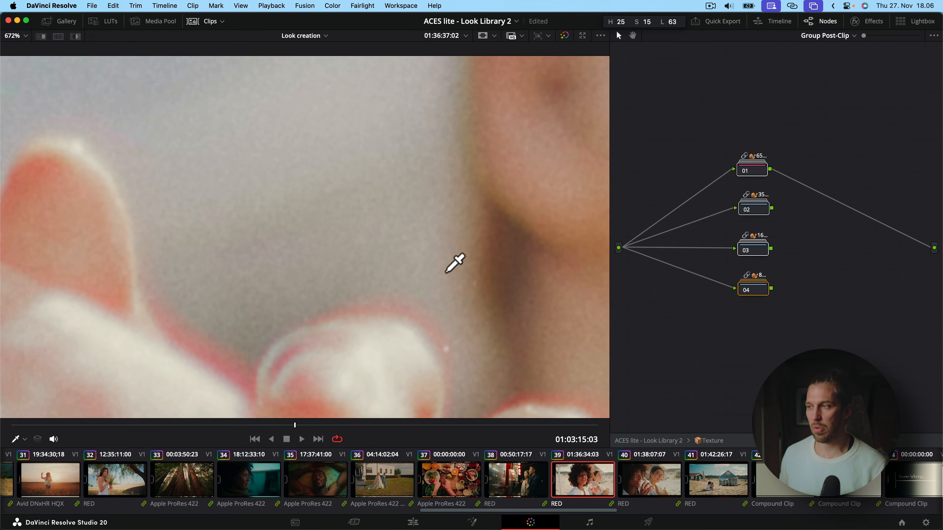
Compare the magnified image with the grain nodes switched off and on.
click(766, 172)
key(super+d)
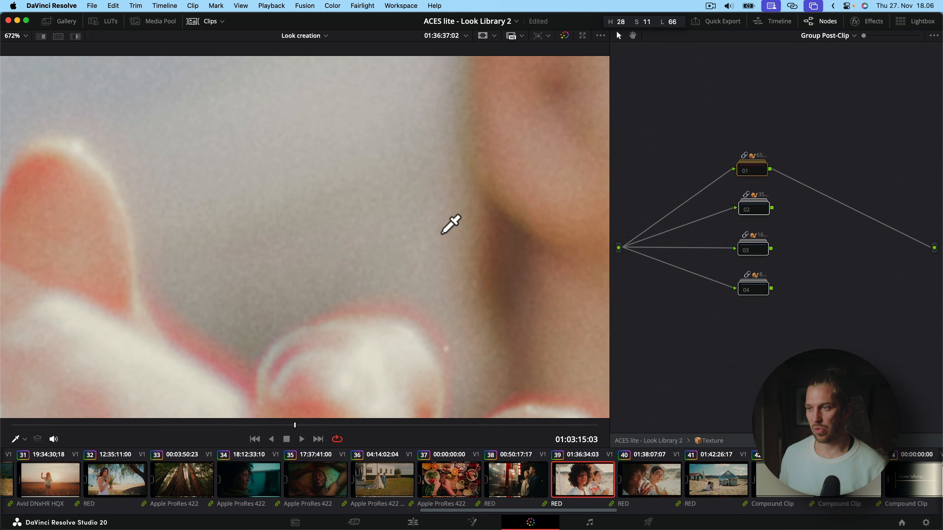
key(super+d)
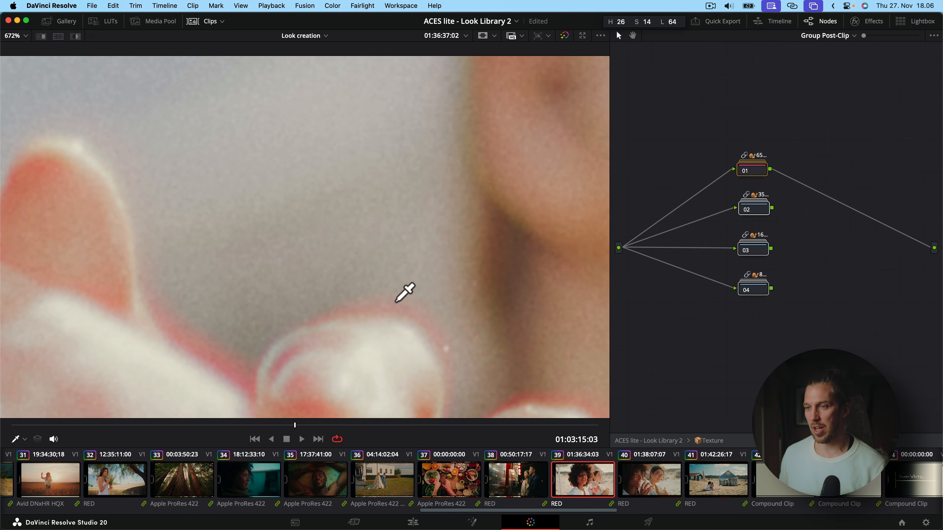
Route the 8mm Grain node to the Texture graph's output and inspect its grain around the fingers and glass.
scroll(395, 303, down, 15)
drag(772, 289, 935, 248)
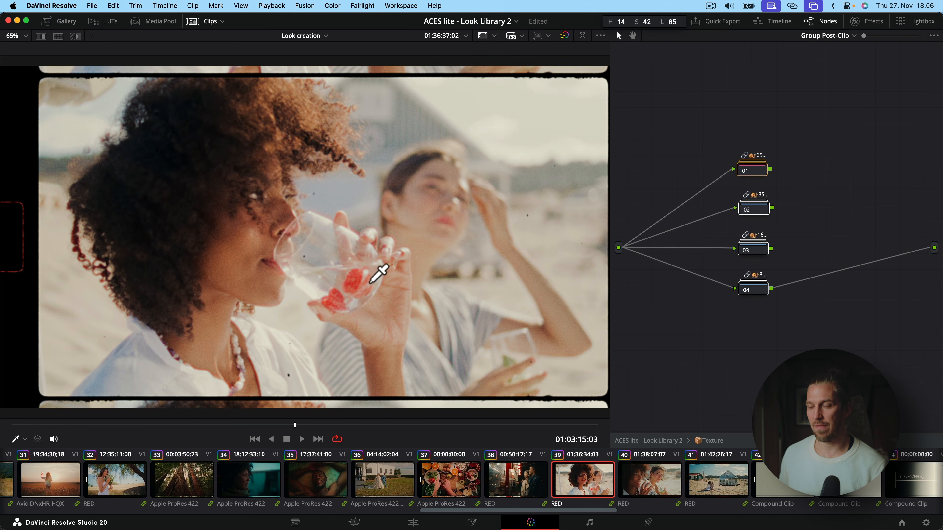
scroll(410, 245, up, 8)
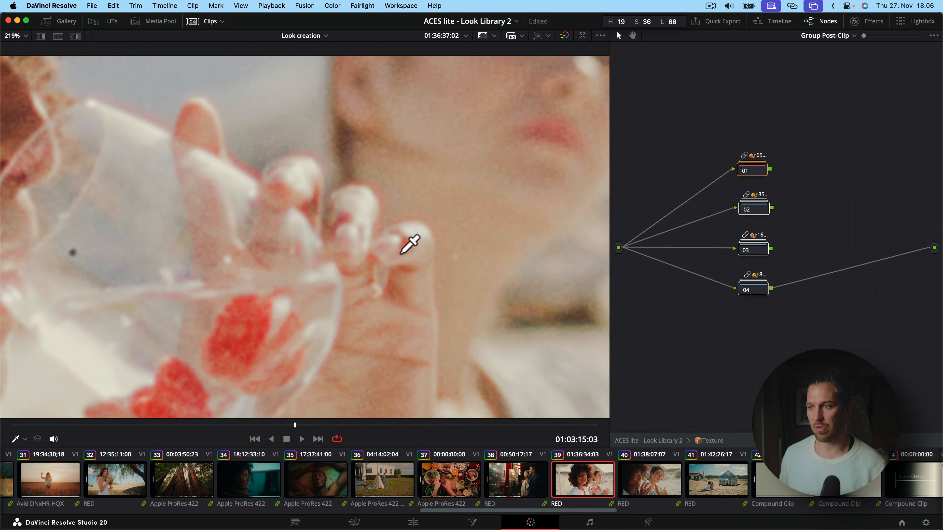
scroll(410, 245, up, 5)
scroll(300, 492, up, 5)
Switch to clip 12 with the basketball player and inspect the 8mm grain on his face.
scroll(297, 479, up, 10)
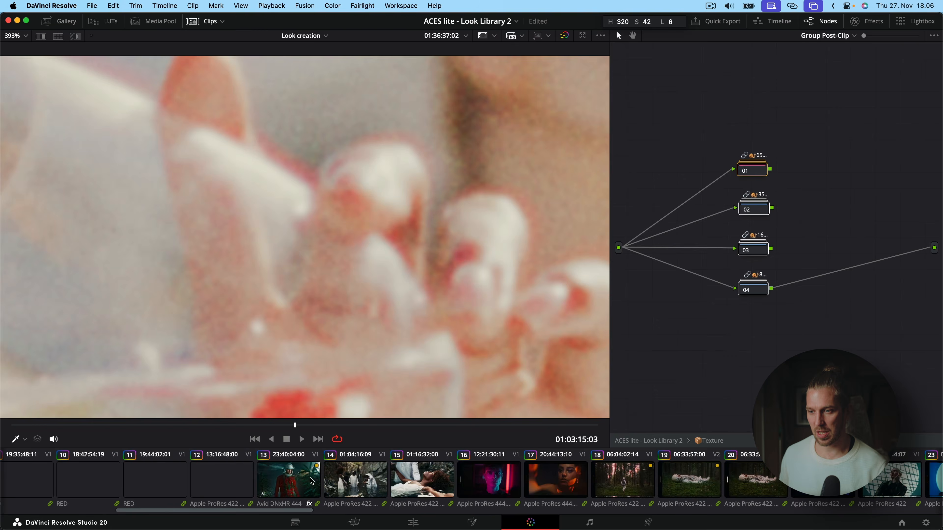
scroll(311, 482, up, 4)
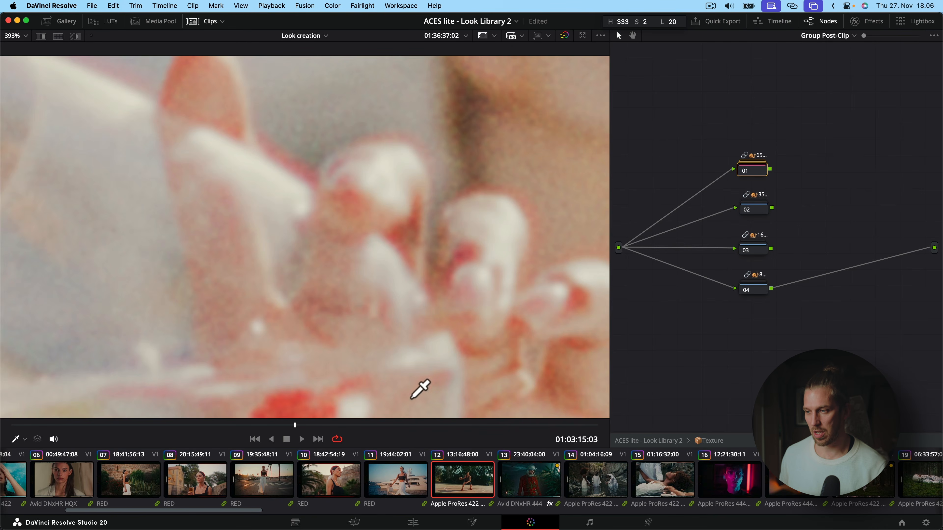
key(shift+z)
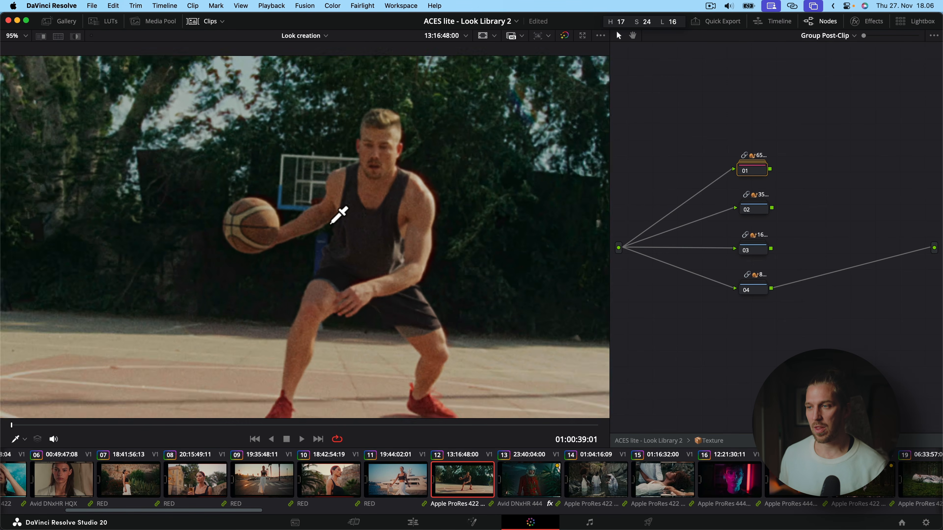
scroll(331, 223, up, 12)
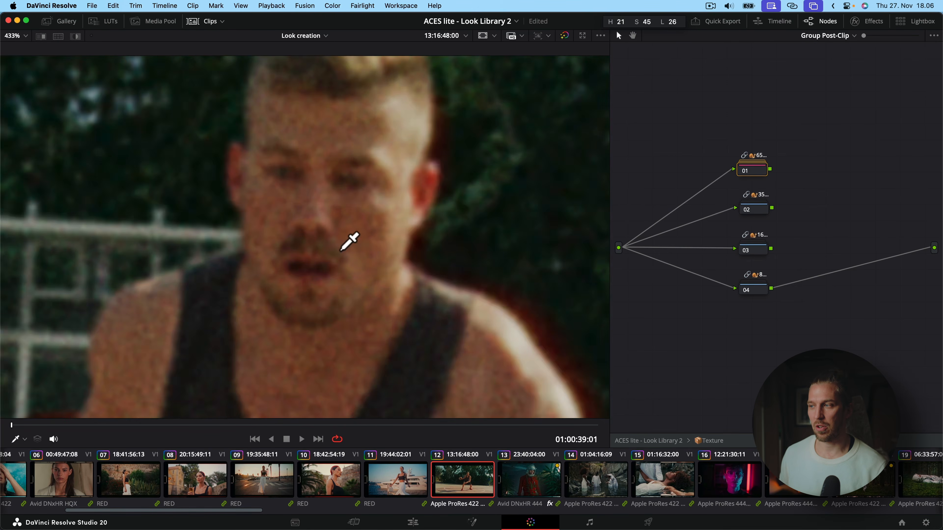
Compare the player's face with 8mm Grain node 04 off and on, and examine its internal Blur, Grain and DeBlur nodes.
click(763, 290)
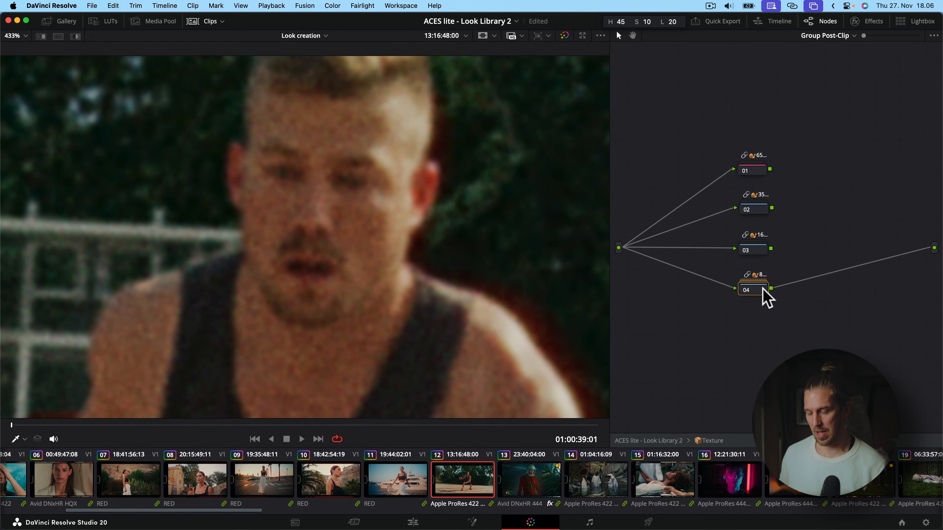
key(super+d)
scroll(357, 204, up, 4)
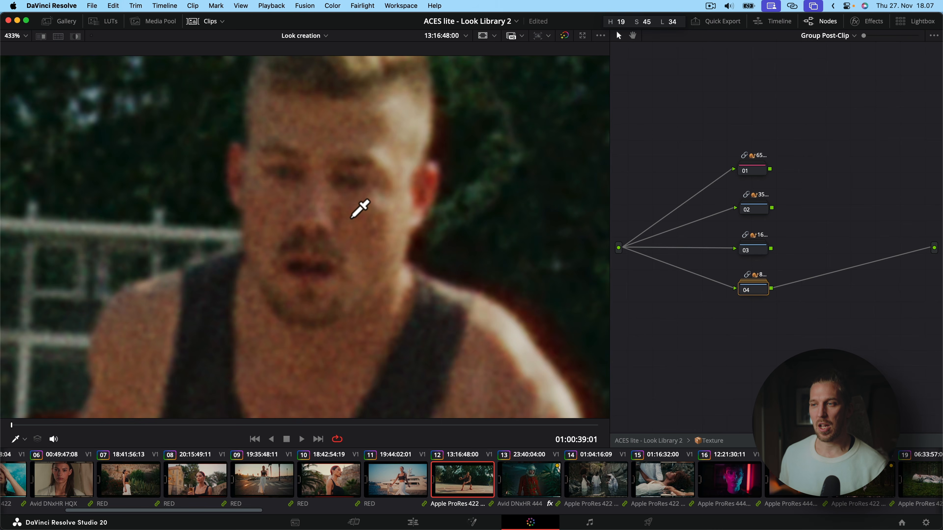
scroll(355, 208, up, 2)
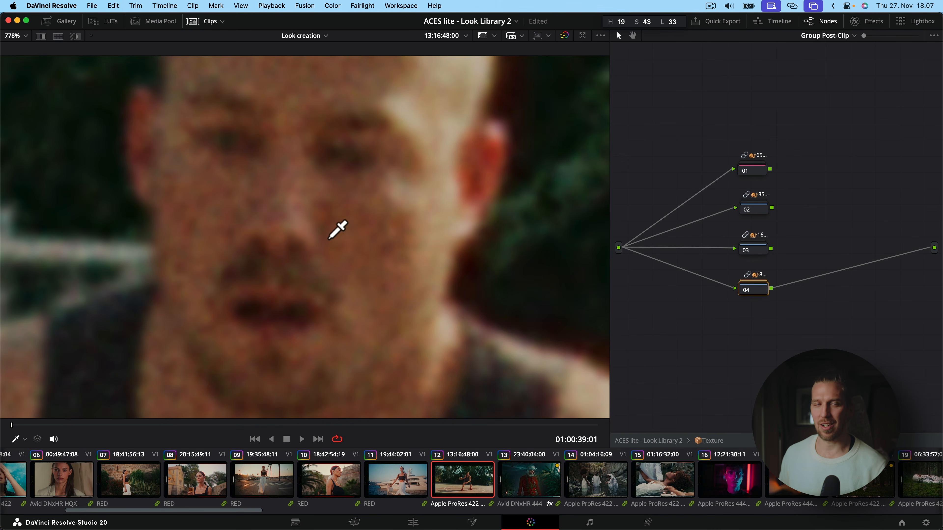
double_click(762, 285)
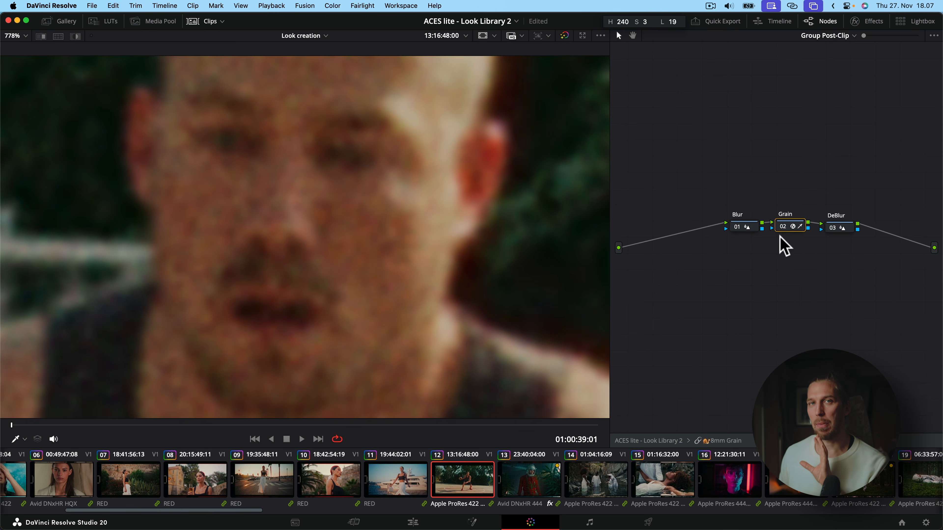
double_click(661, 441)
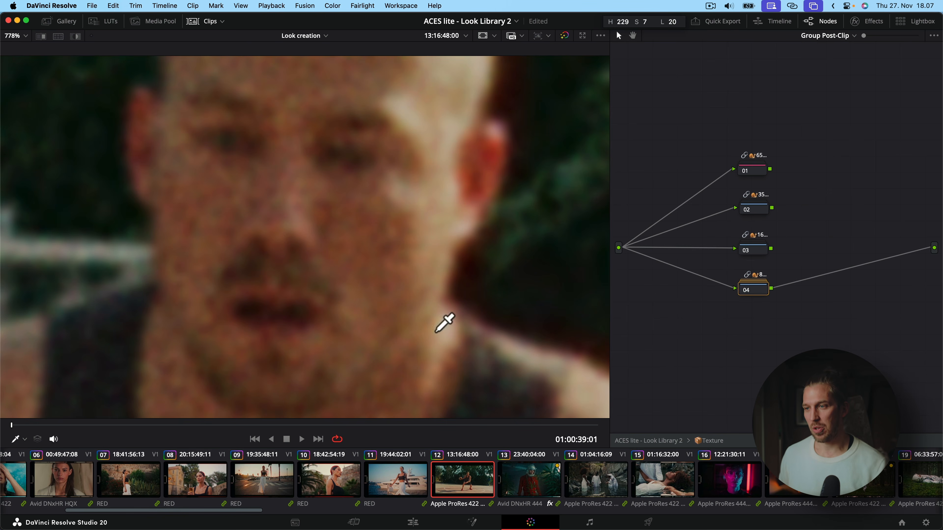
Compare the whole basketball frame with the 8mm Grain node switched off and on.
scroll(327, 260, down, 10)
scroll(330, 269, down, 5)
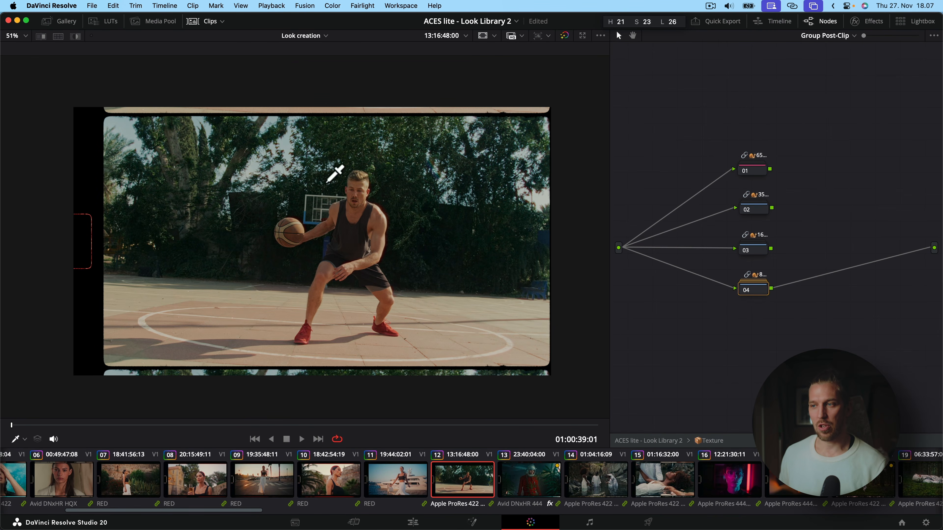
key(ctrl+d)
key(ctrl+d)
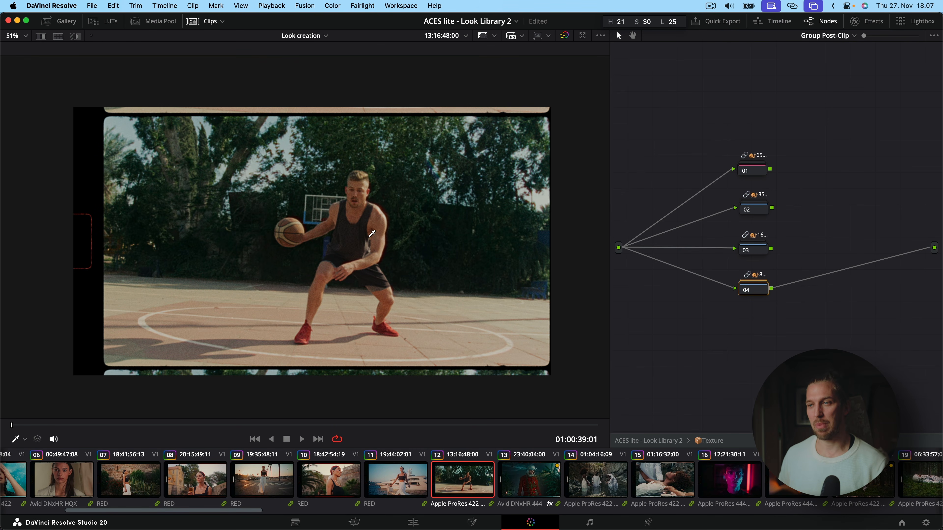
Inspect the grain texture on the basketball at maximum magnification and fit the frame back in the viewer.
scroll(372, 233, up, 10)
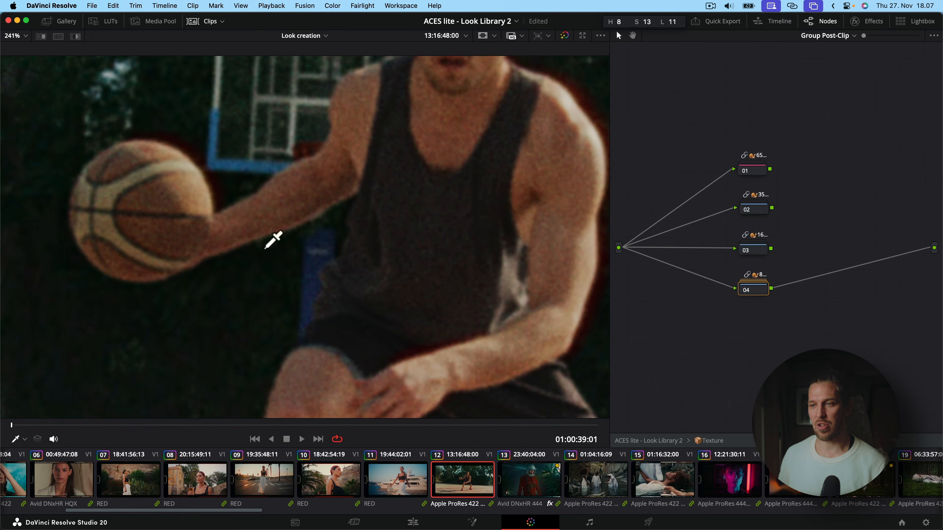
scroll(265, 248, up, 12)
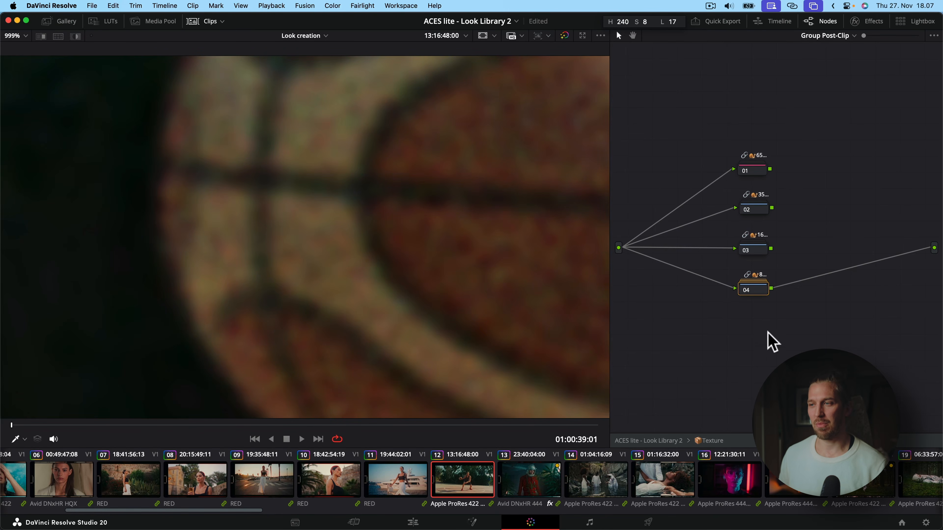
mouse_move(407, 212)
mouse_down()
mouse_move(394, 188)
mouse_move(378, 190)
mouse_up()
key(shift+z)
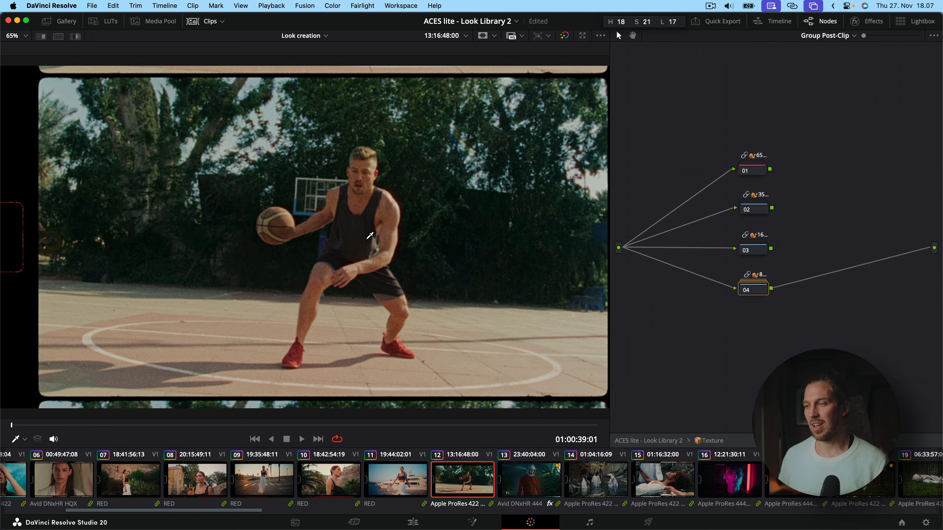
Return to the Look Library graph, enable the Toning node and open its internal graph.
click(719, 442)
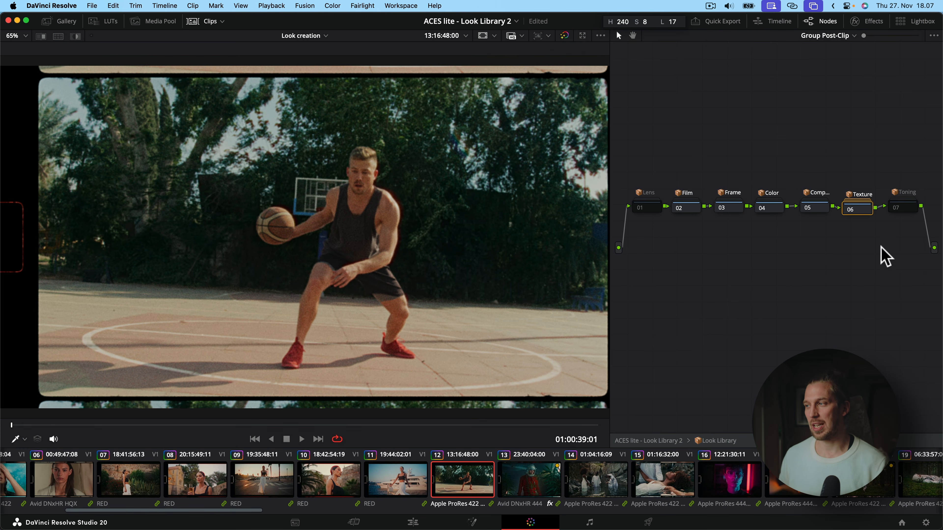
click(906, 208)
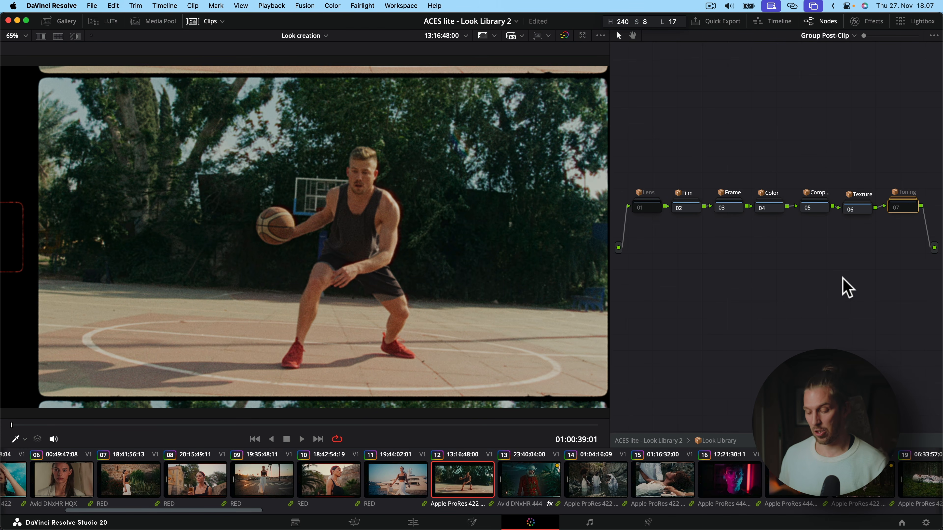
key(super+d)
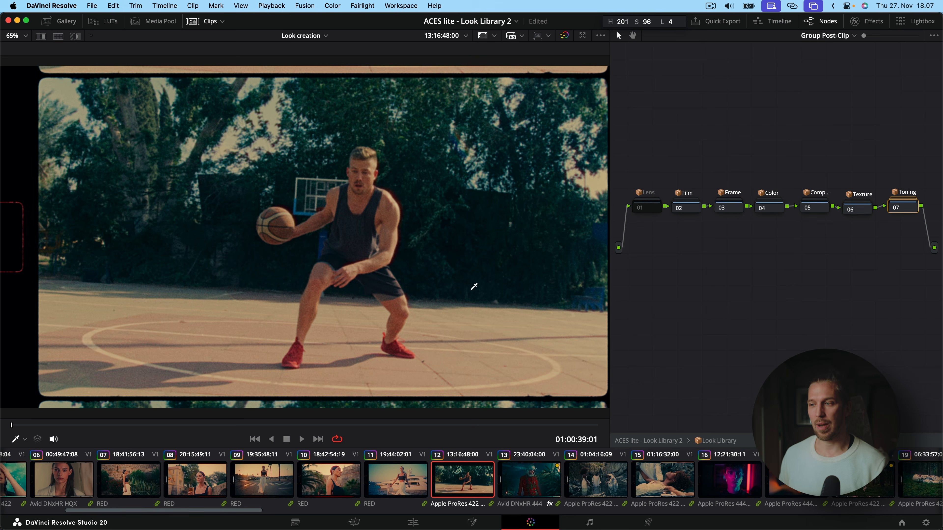
double_click(904, 214)
drag(903, 258, 867, 290)
click(865, 348)
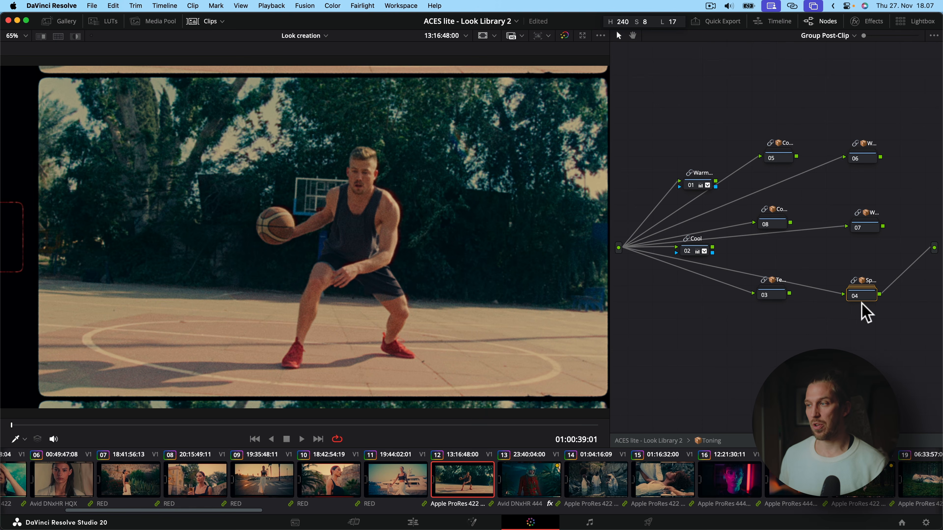
Compare the toning looks by routing the Warm and Cool nodes, followed by nodes 05, 06, 08 and 07, to the output in turn.
drag(715, 181, 935, 248)
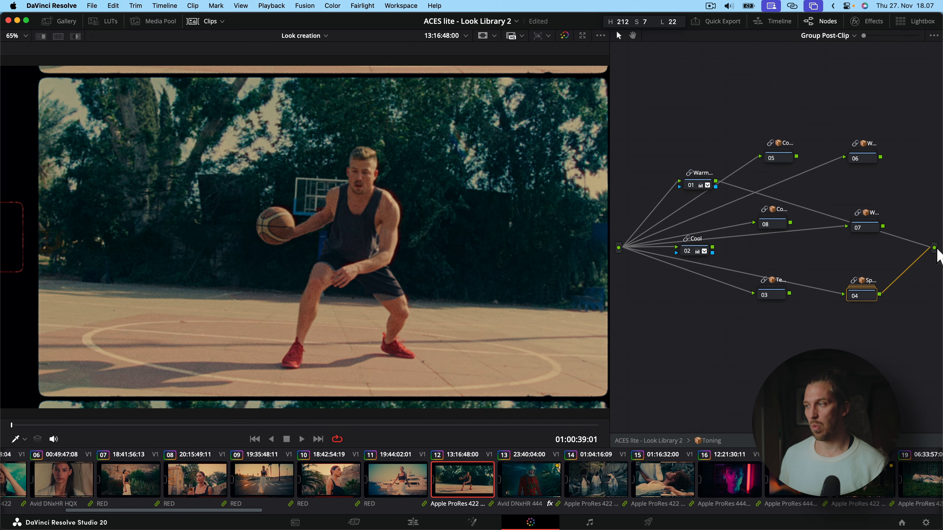
drag(712, 247, 934, 248)
drag(794, 157, 935, 248)
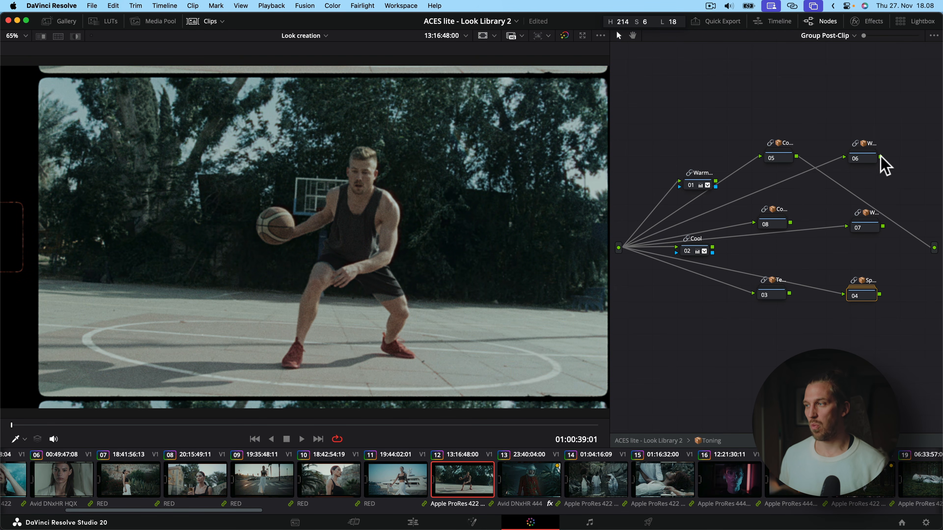
drag(934, 248, 793, 228)
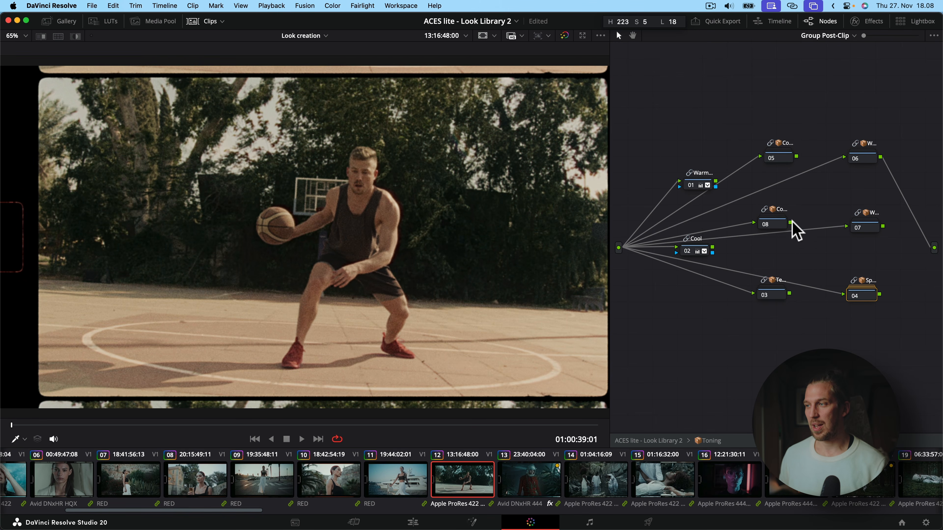
drag(934, 247, 791, 223)
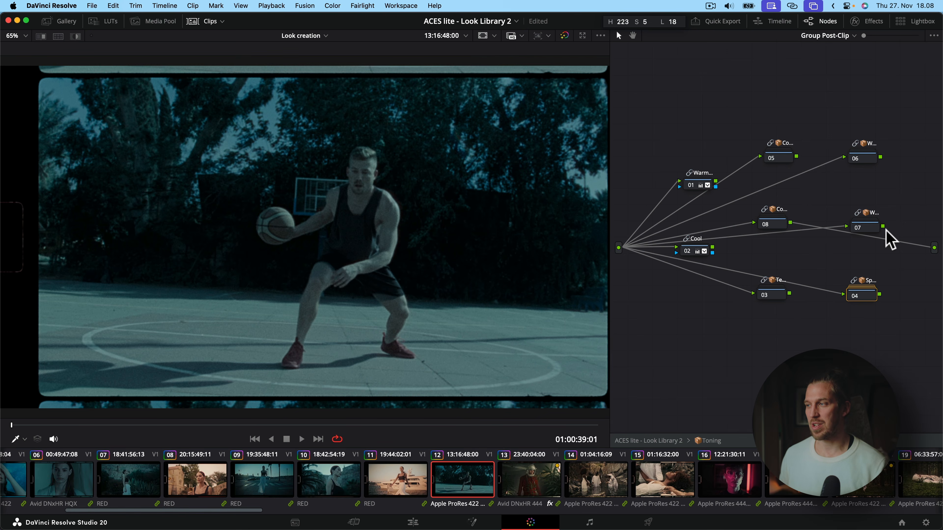
drag(883, 226, 934, 248)
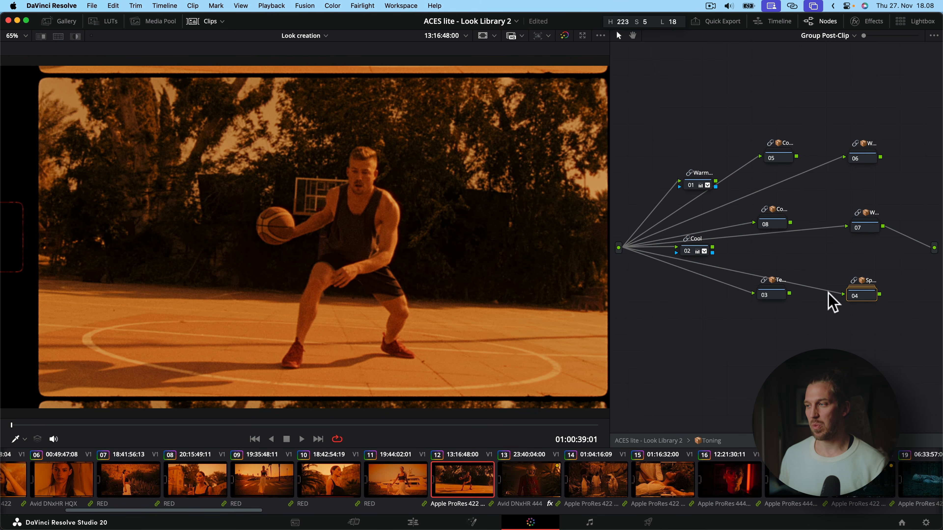
Route toning node 03 and then node 04 to the output to compare their looks, and open node 04's internal graph.
drag(790, 293, 935, 247)
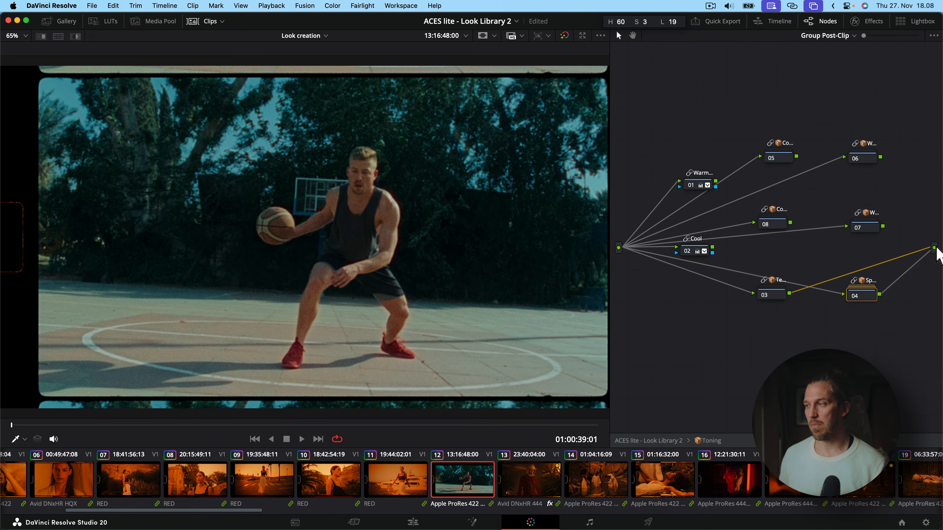
drag(936, 247, 935, 248)
drag(676, 146, 707, 269)
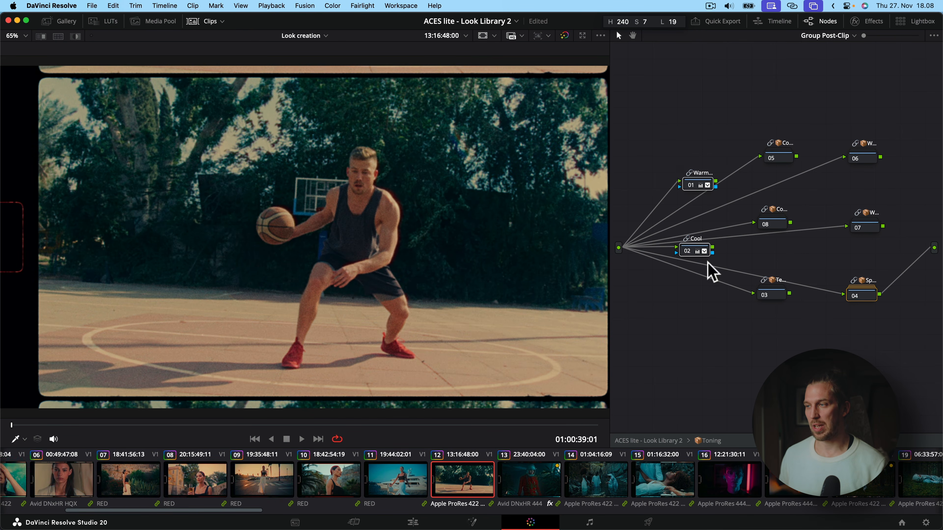
double_click(865, 298)
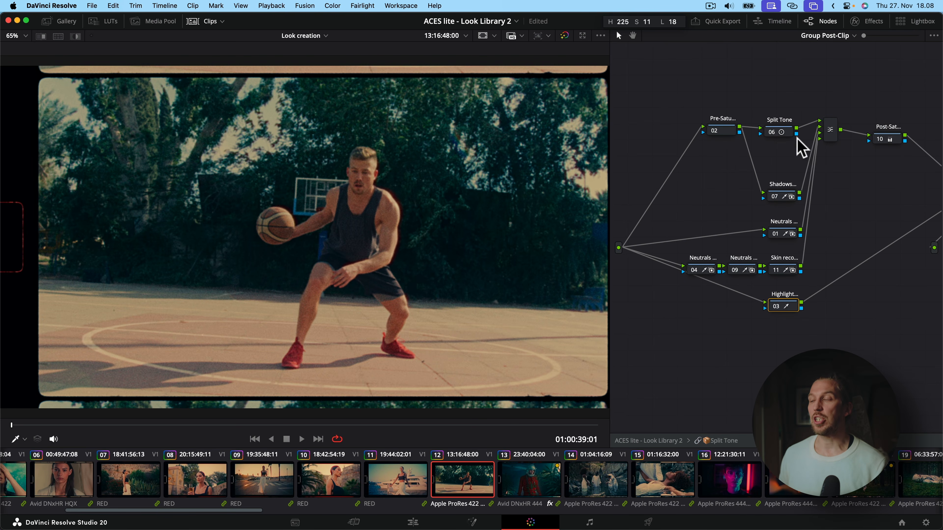
Select the Split Tone node in the internal graph and display its Log wheels for shadows, midtones and highlights.
drag(785, 132, 787, 114)
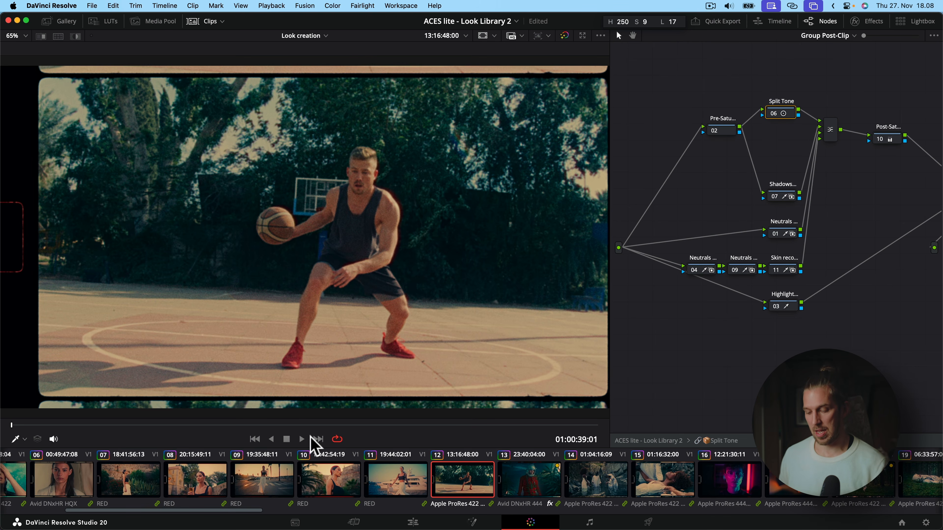
key(alt+f)
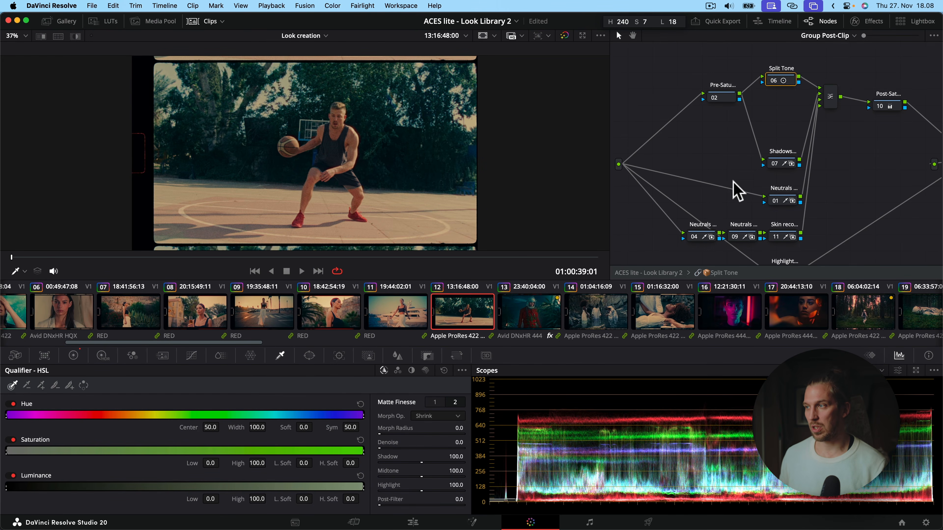
click(74, 356)
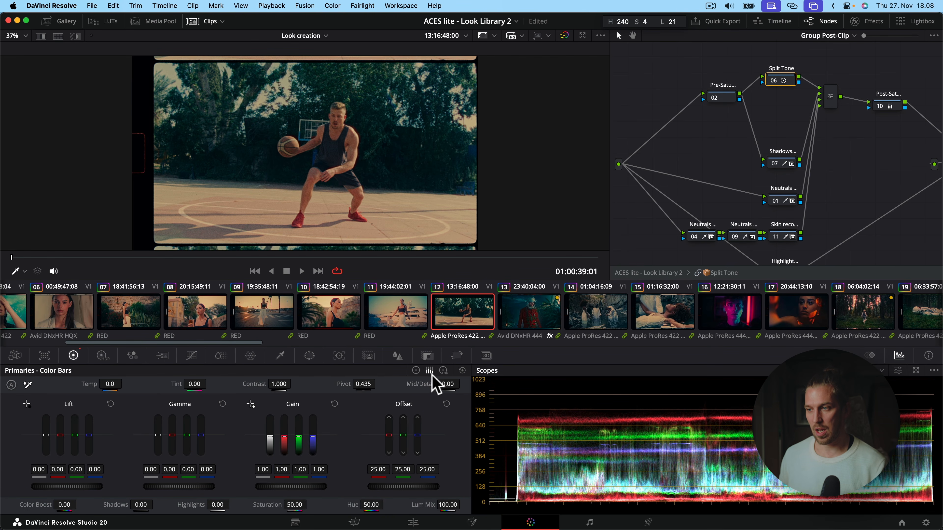
click(417, 371)
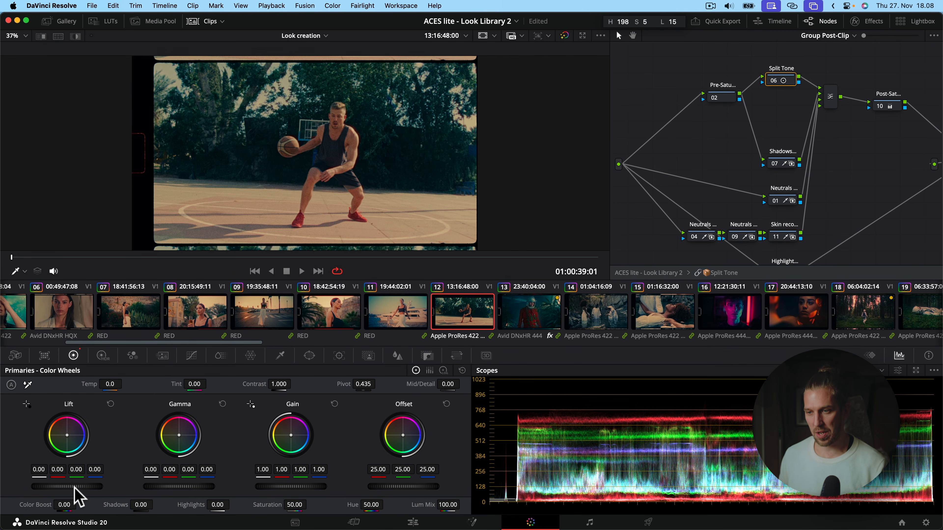
click(443, 370)
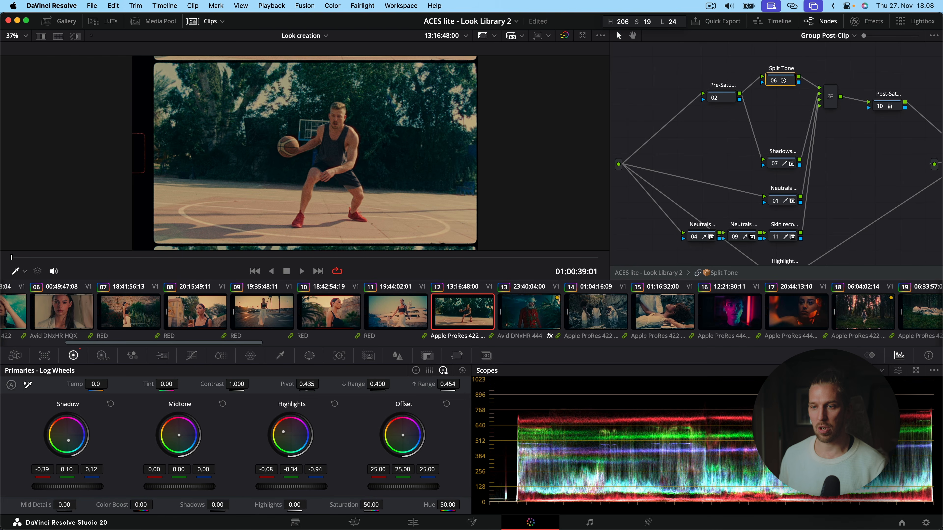
Try different shadow and highlight tints on the Split Tone node with the Log wheels, and revert them.
drag(68, 441, 66, 439)
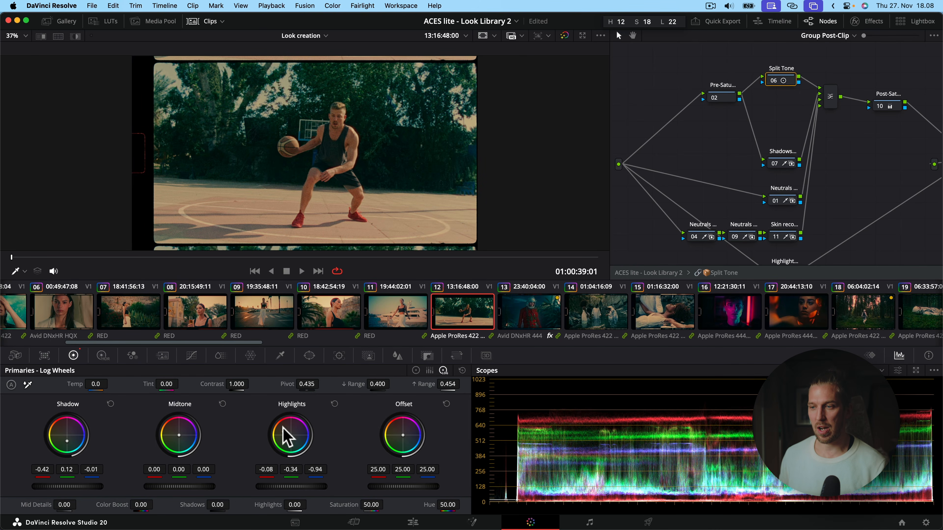
drag(288, 431, 291, 429)
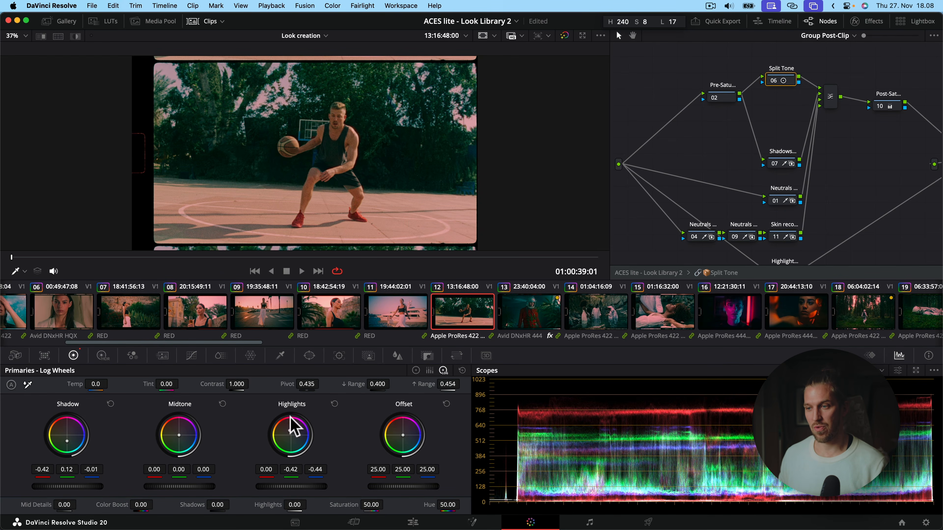
drag(277, 430, 282, 427)
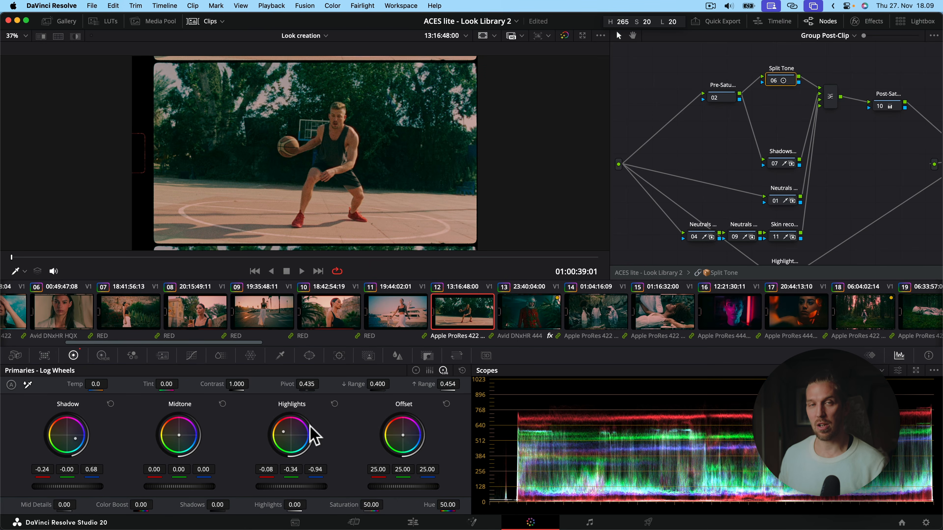
key(super+d)
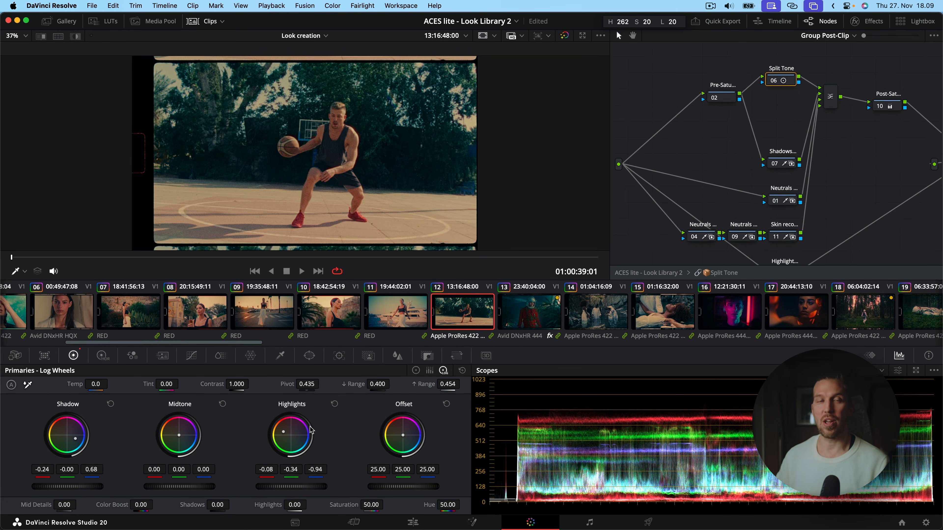
Return to the Look Library graph and compare the basketball clip with the Toning node switched off and on.
double_click(725, 275)
key(super+d)
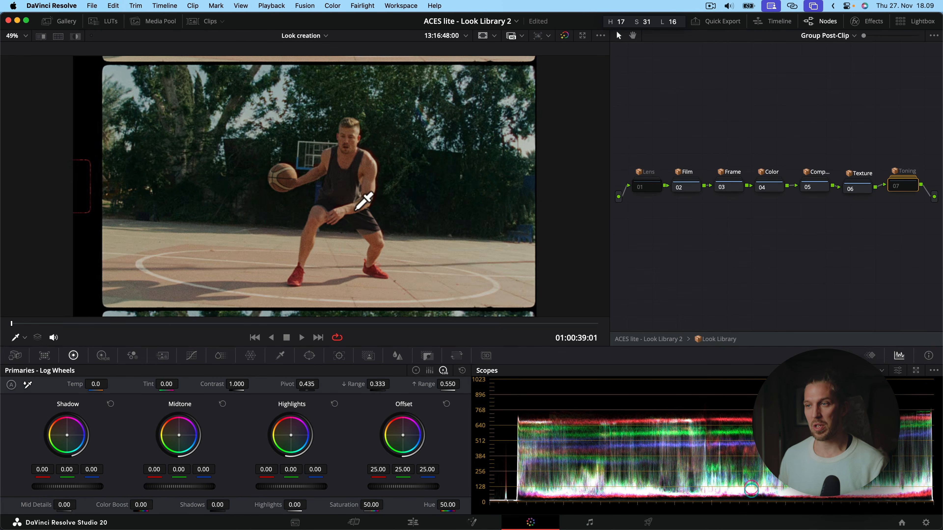
scroll(322, 214, up, 4)
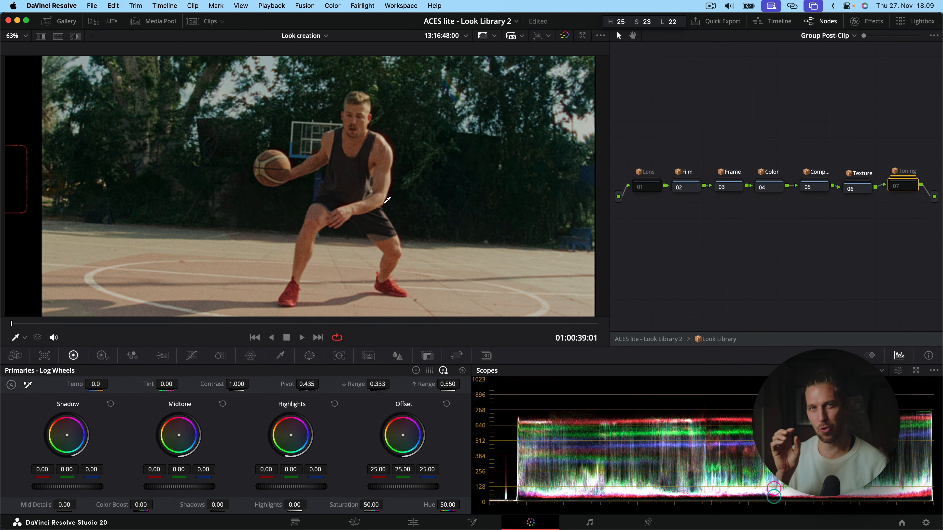
key(shift+z)
key(super+d)
key(super+d)
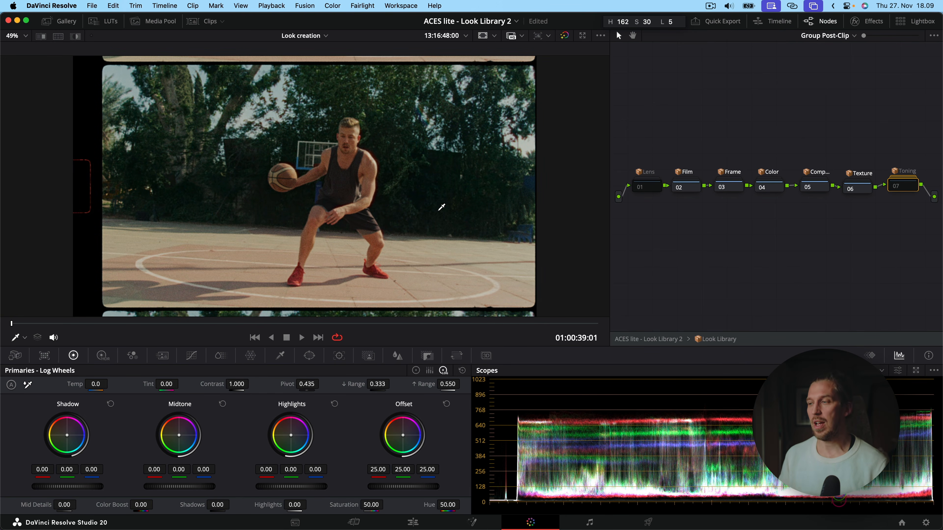
key(super+d)
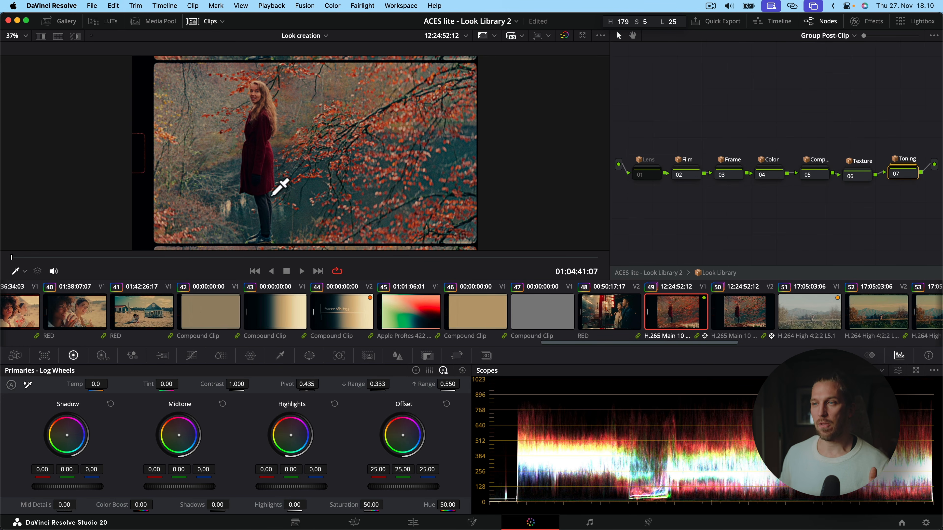
Go to clip 50, switch off its Look Library node and examine the thumbnails of all clips without the look.
key(Down)
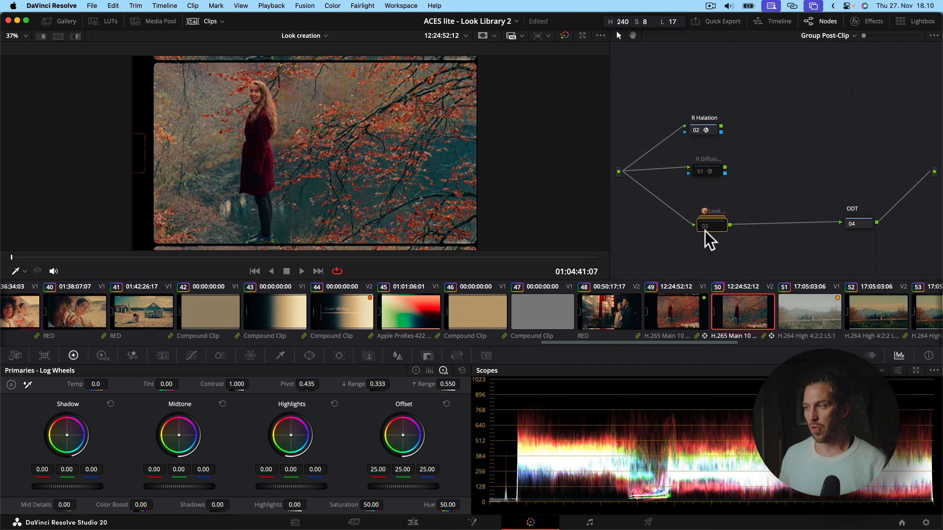
key(ctrl+d)
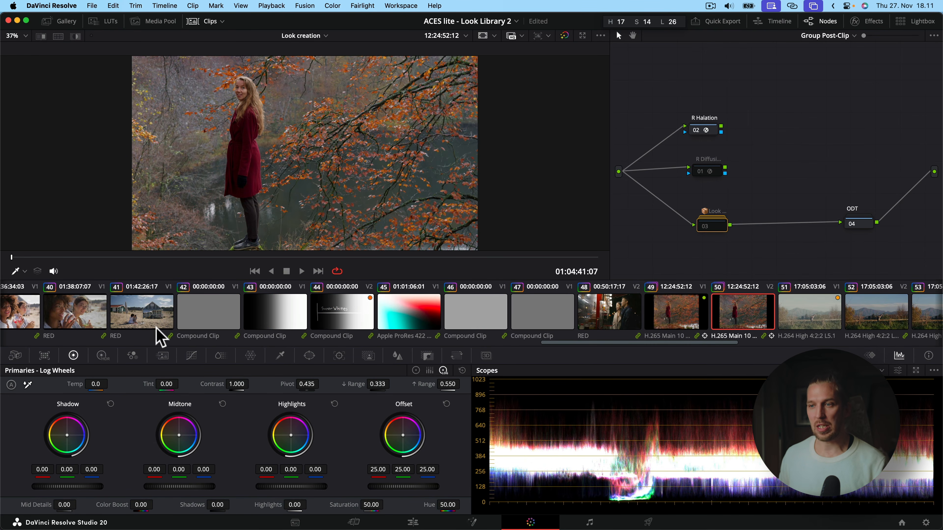
scroll(93, 329, left, 10)
scroll(312, 322, right, 6)
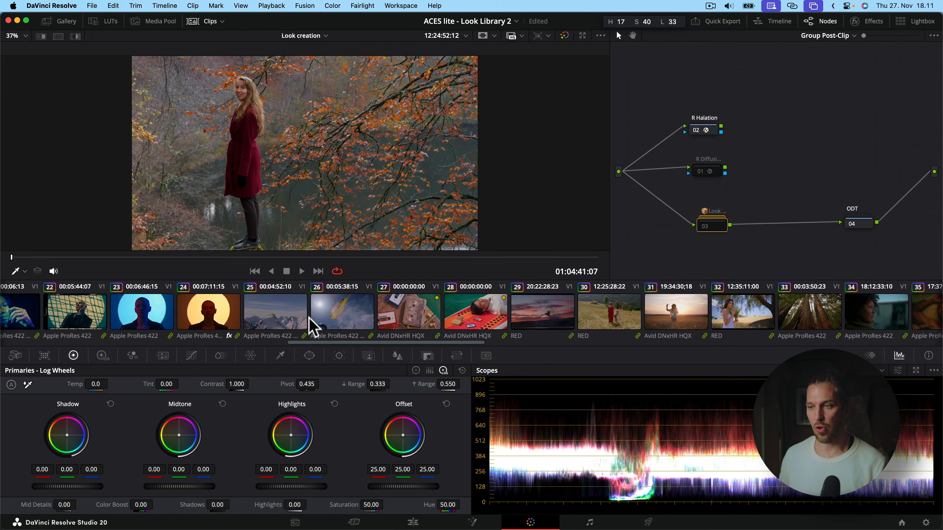
scroll(579, 320, right, 10)
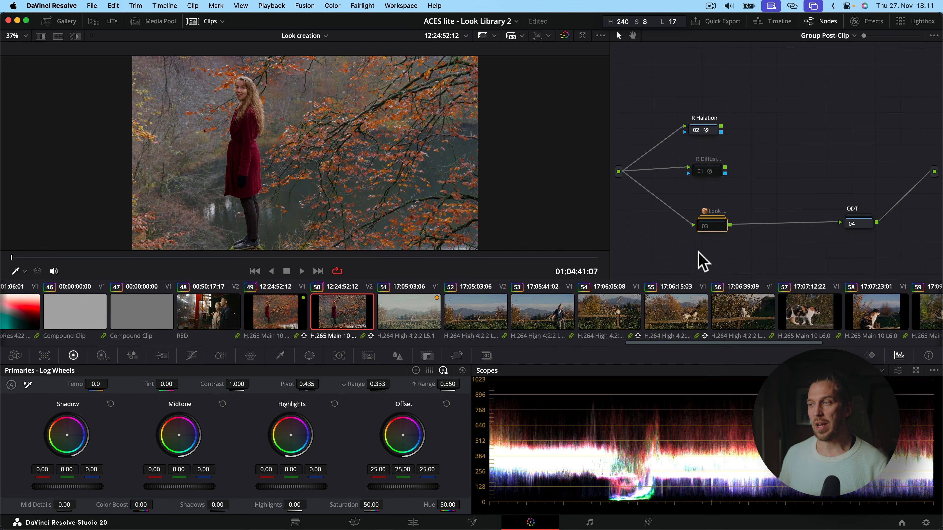
Switch from the Group Post-Clip graph to clip 50's own Clip graph and reposition the CC node on its connection.
click(827, 36)
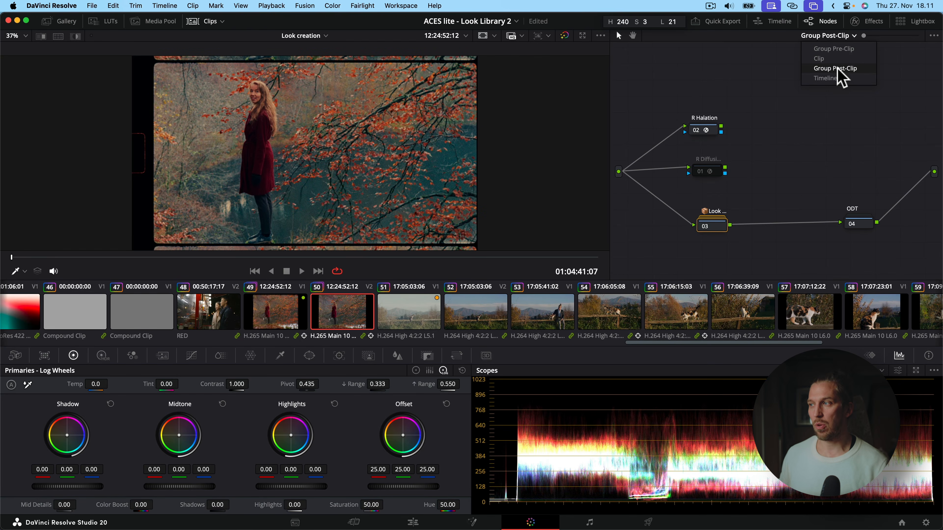
click(836, 69)
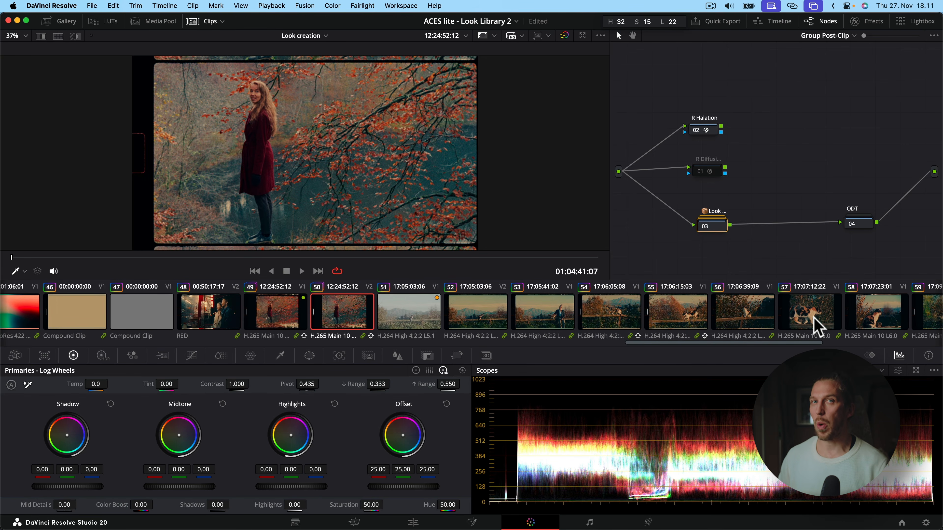
click(833, 37)
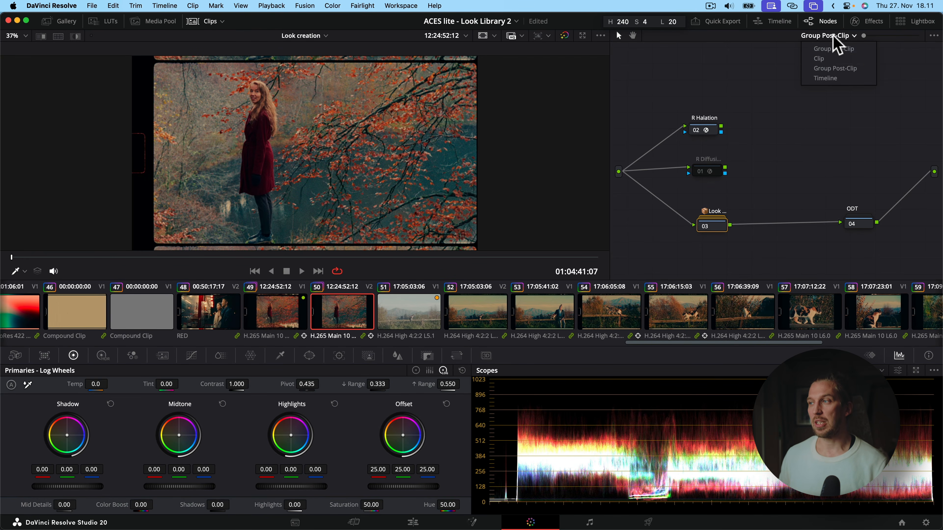
click(822, 63)
drag(695, 188, 735, 172)
click(732, 238)
click(849, 36)
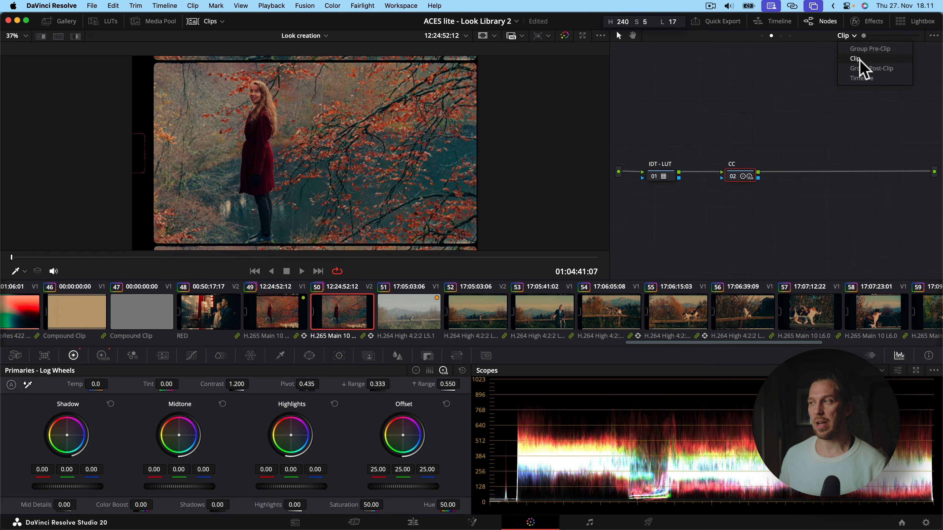
click(869, 58)
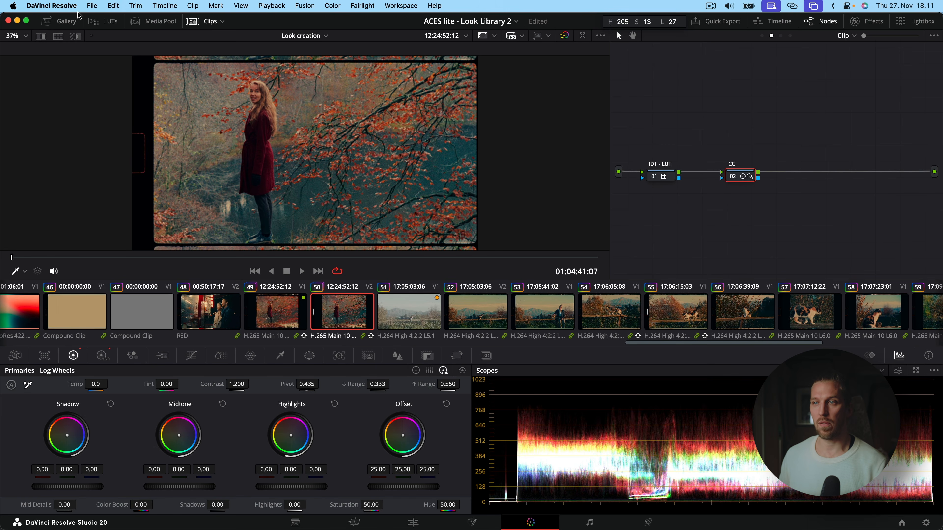
Insert the LMT - Clip Effects still from the Gallery after clip 50's CC node and open its internal graph.
click(71, 23)
drag(89, 72, 834, 170)
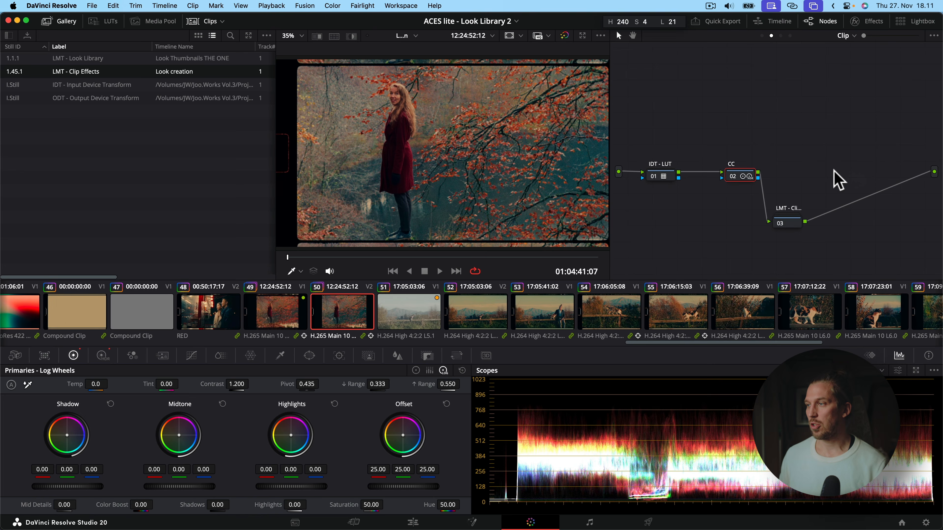
drag(791, 226, 836, 185)
click(56, 21)
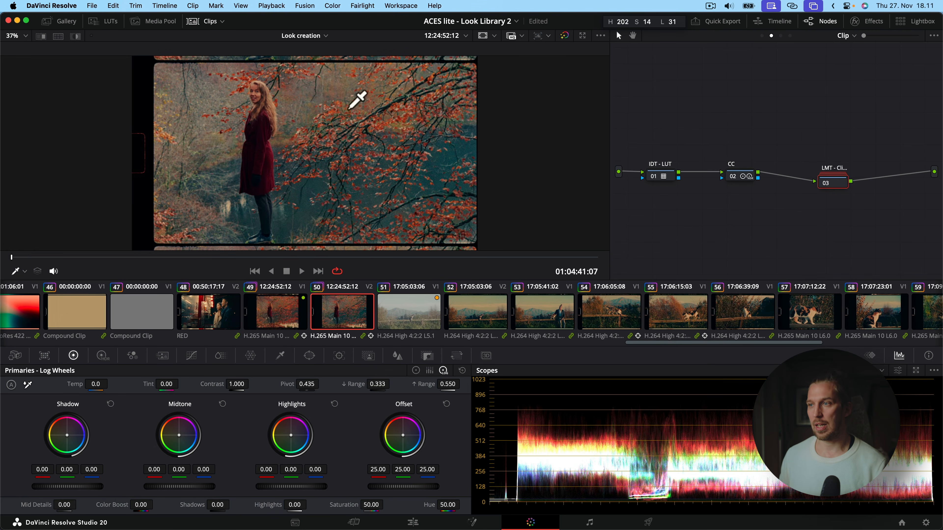
double_click(842, 186)
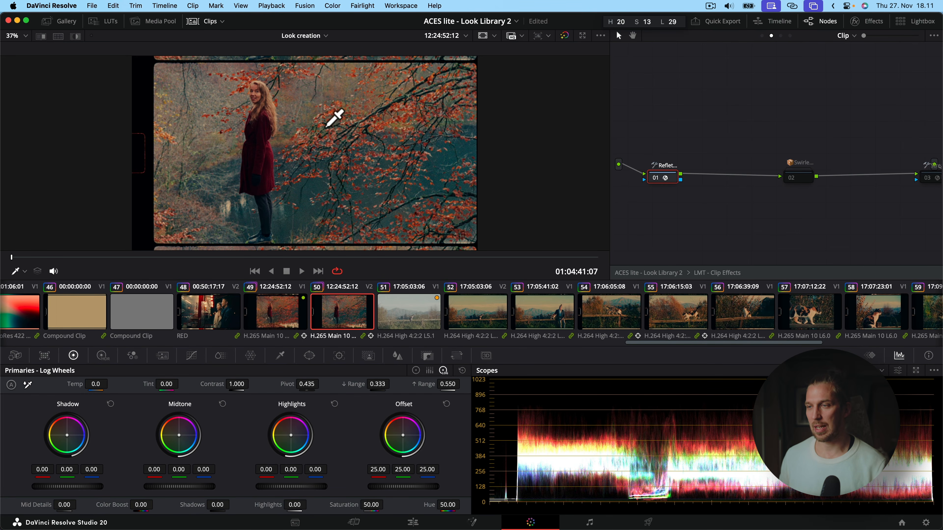
Select clip 38 of the couple at night, insert the LMT - Clip Effects still after EXP & WB and open its internal graph.
scroll(335, 309, up, 10)
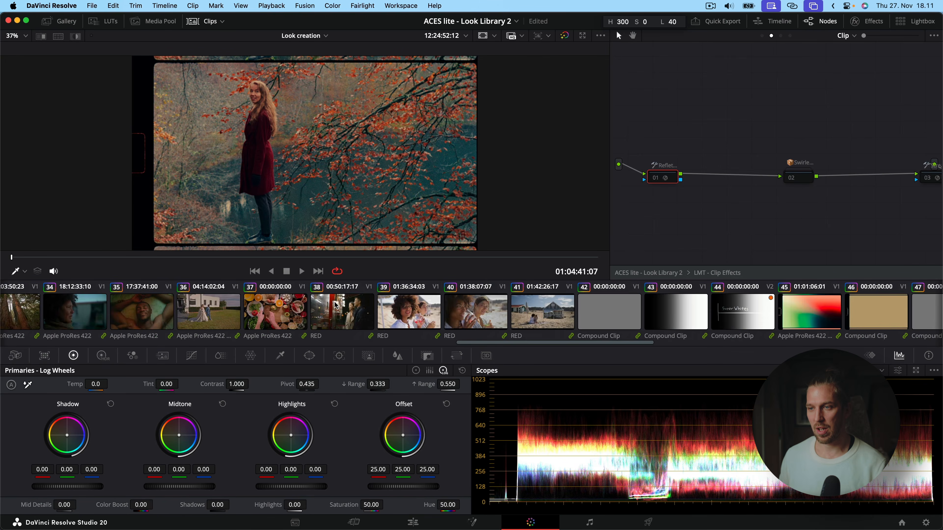
click(265, 319)
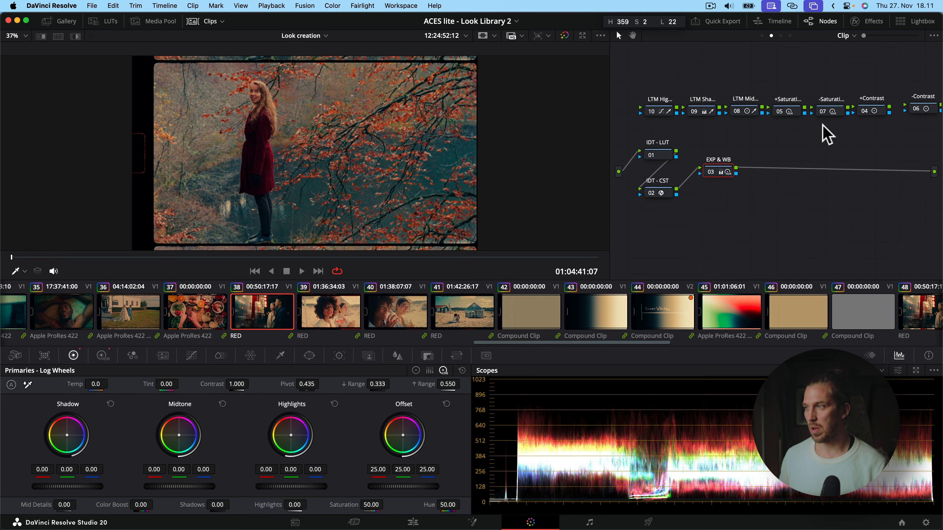
click(65, 21)
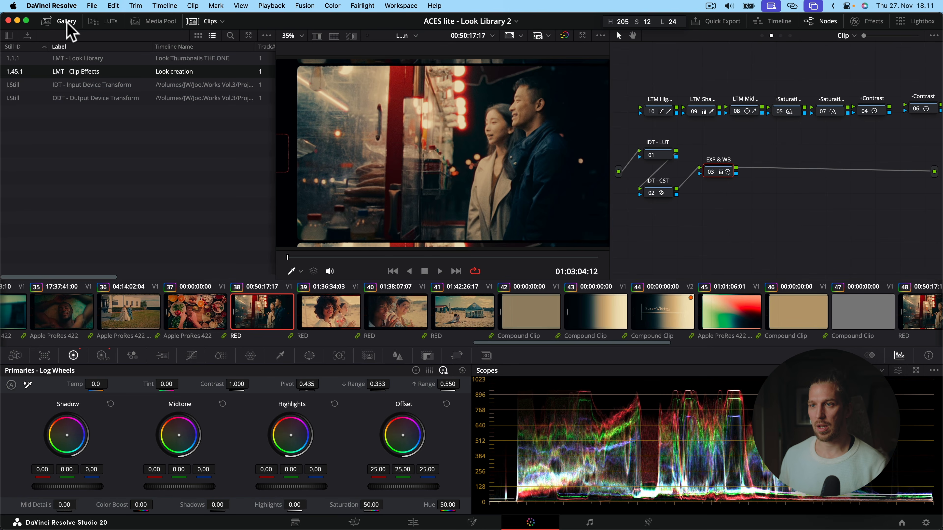
drag(865, 167, 835, 167)
drag(763, 218, 825, 175)
double_click(820, 178)
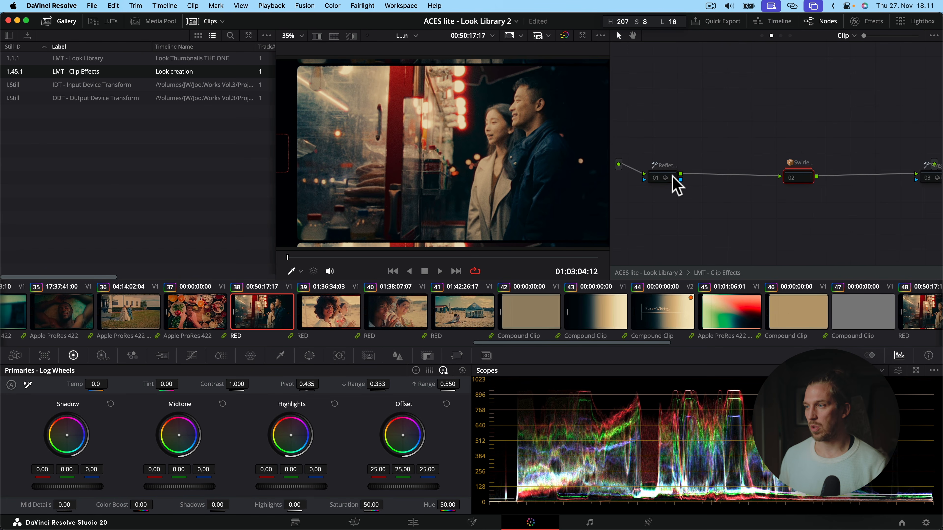
Enable the reflections node 01 on clip 38 and examine its Lens Reflections settings.
click(658, 178)
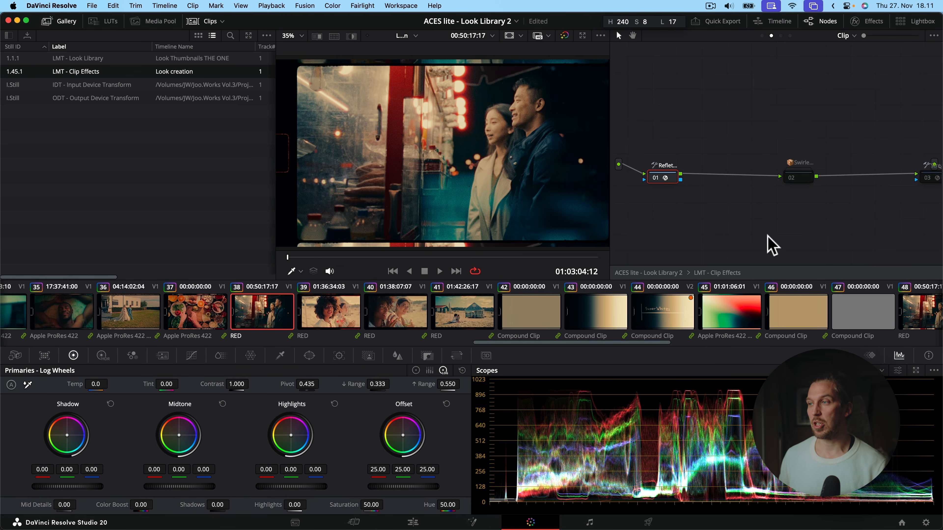
click(862, 23)
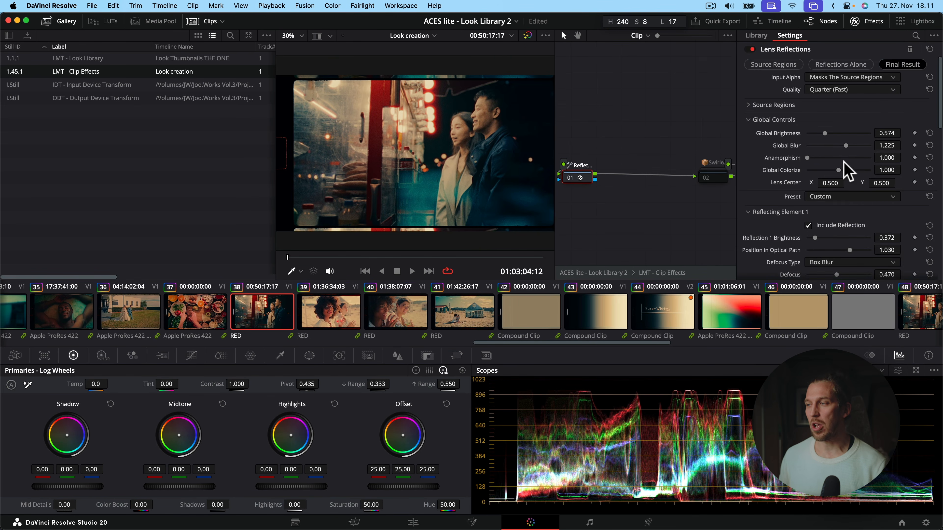
scroll(850, 189, down, 5)
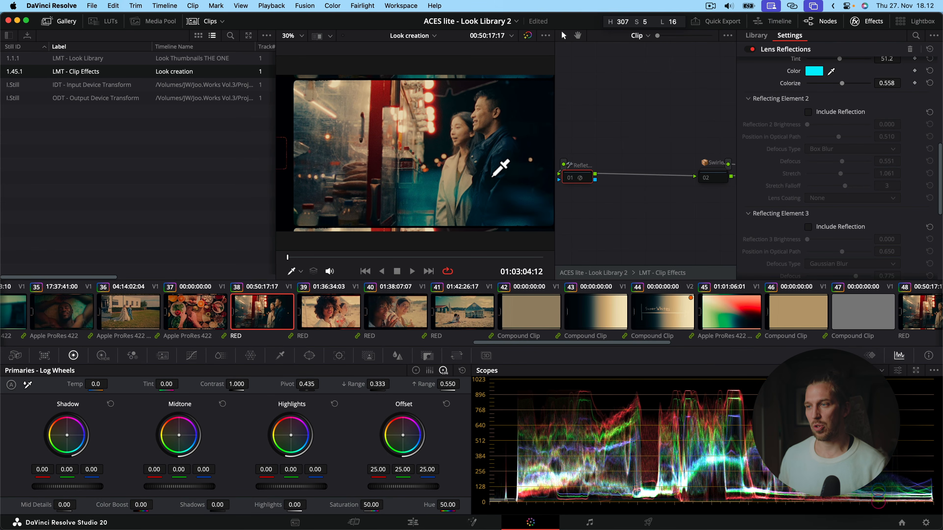
Re-enable the reflections node 01 on clip 38 and check the Timeline Playback Resolution options.
key(super+d)
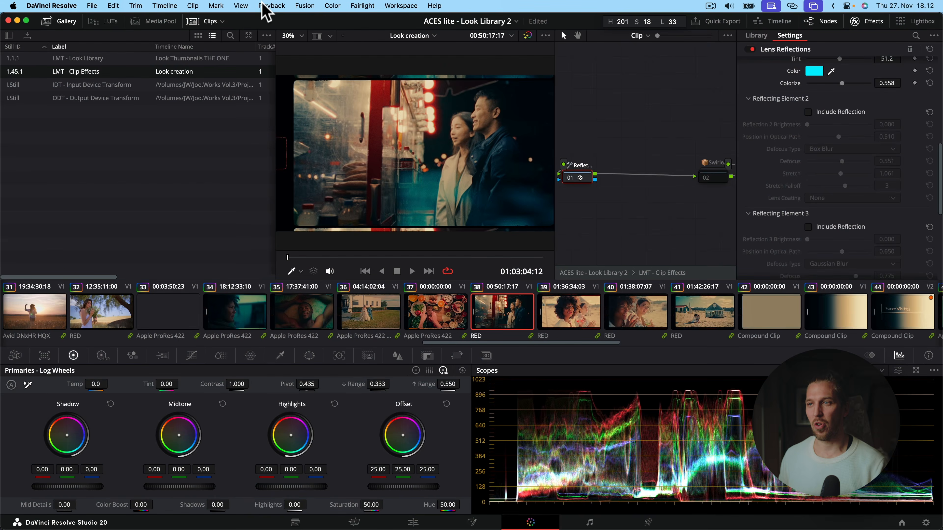
click(265, 6)
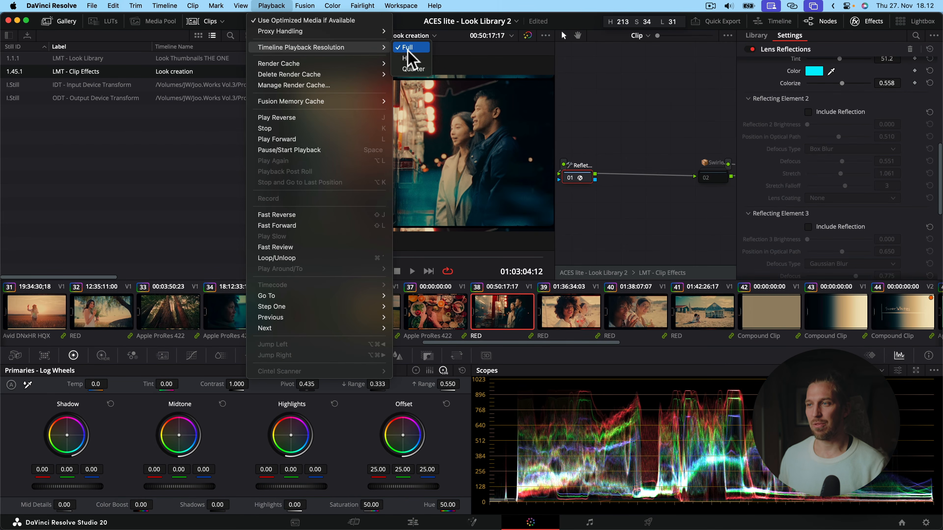
click(650, 148)
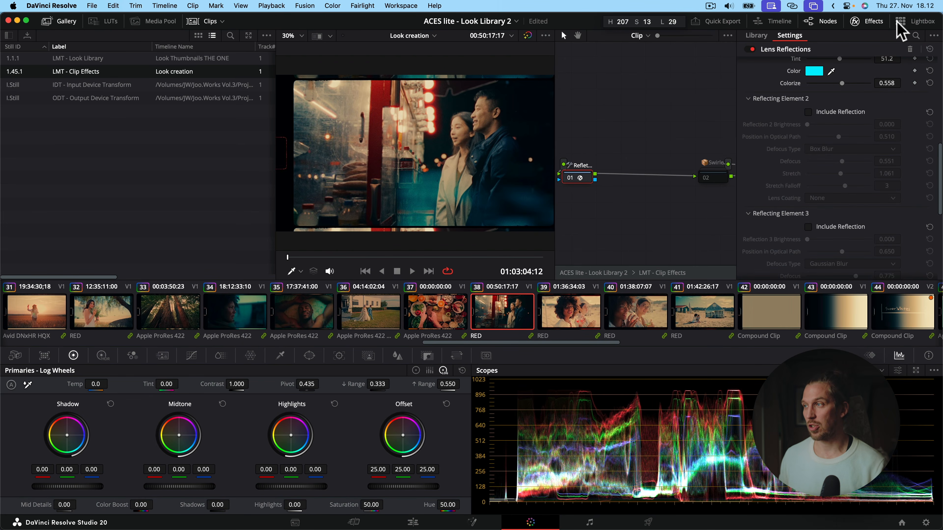
Hide the effect settings, switch to clip 50 of the woman in the red coat and enlarge the viewer and node graph.
click(865, 22)
click(809, 177)
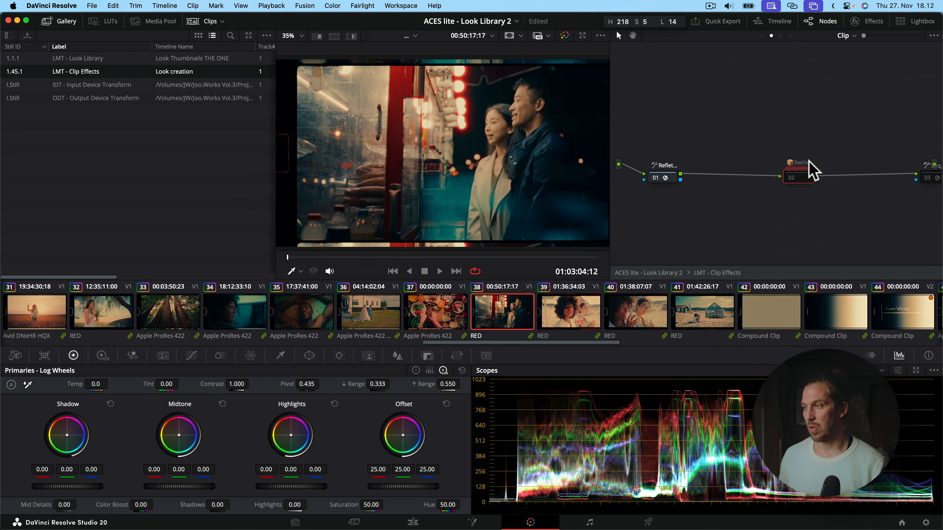
scroll(689, 312, right, 10)
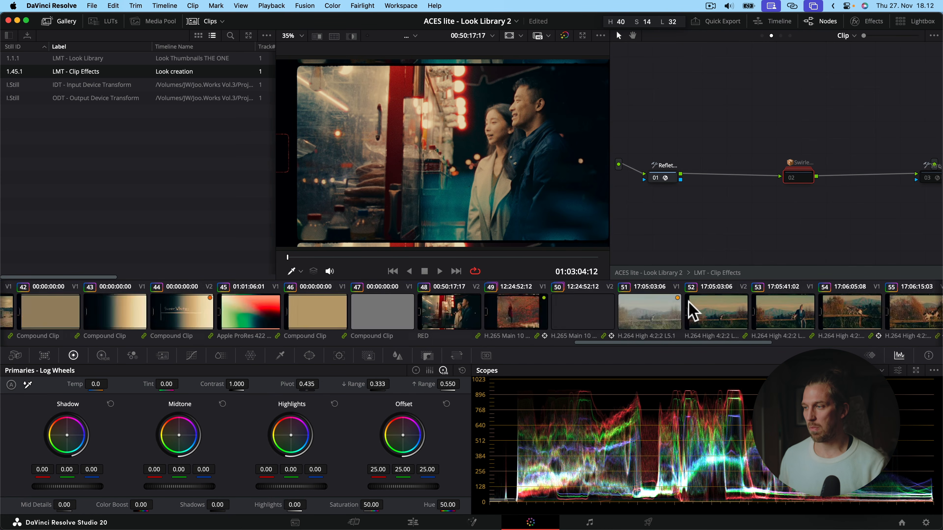
click(494, 314)
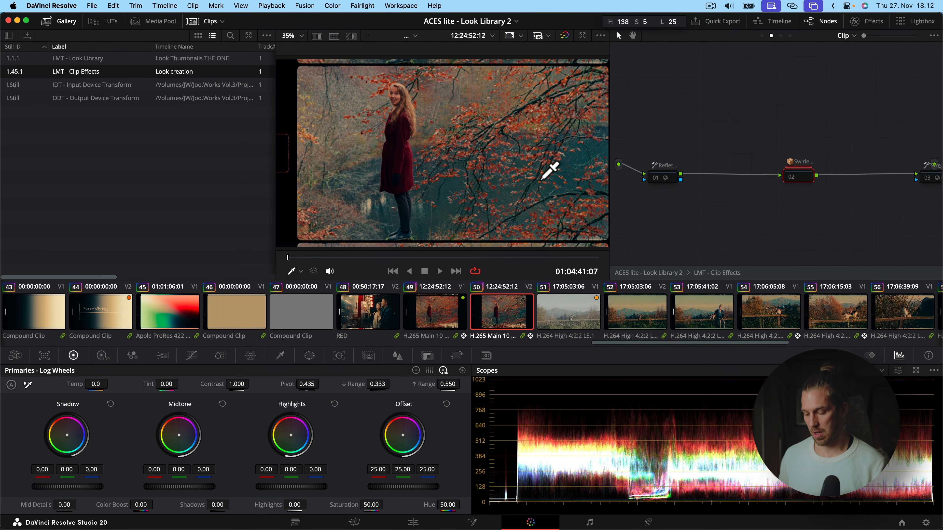
key(alt+f)
click(823, 23)
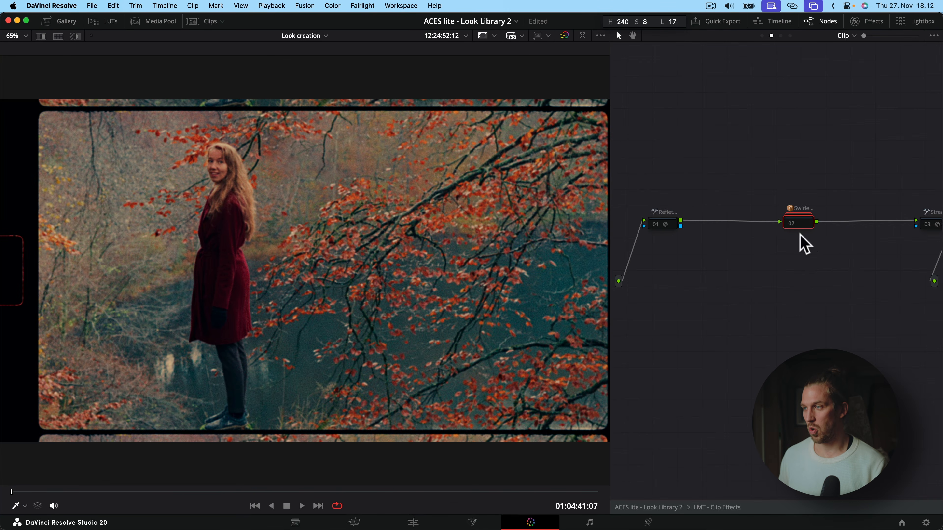
Arrange clip 50's reflections, swirl and Streaks nodes in an evenly spaced row between the graph's input and output.
drag(936, 224, 909, 264)
click(871, 201)
drag(632, 265, 671, 281)
drag(769, 273, 746, 296)
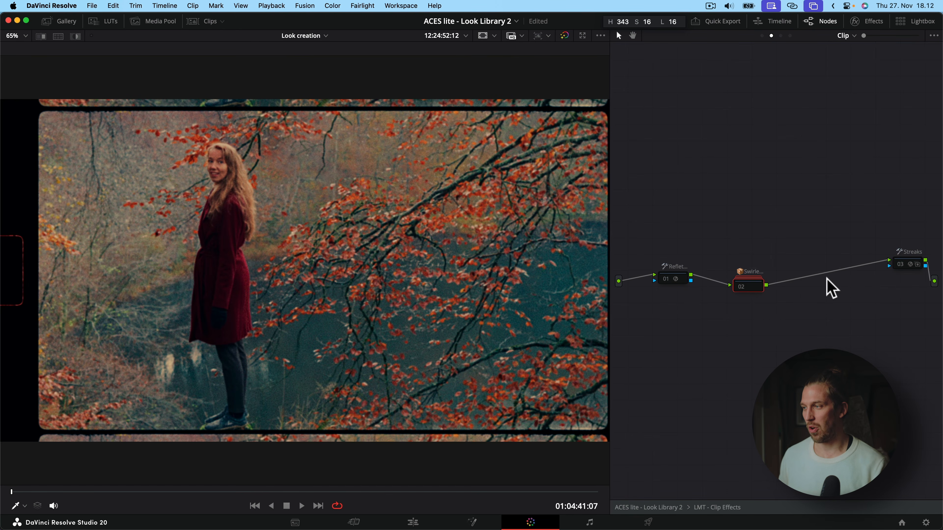
drag(900, 273, 859, 297)
drag(757, 295, 780, 288)
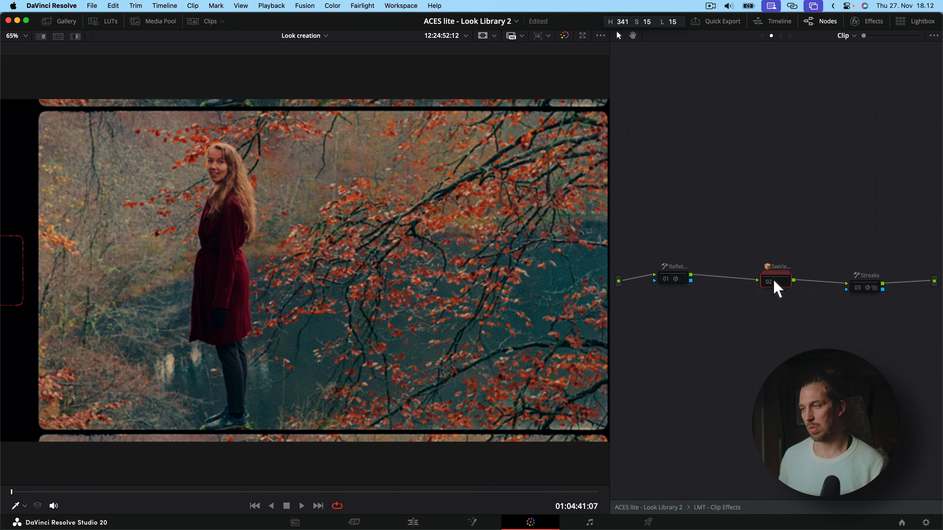
drag(872, 291, 874, 284)
Enable the swirl node 02 on clip 50 to examine its effect on the background, and return it to disabled.
click(780, 284)
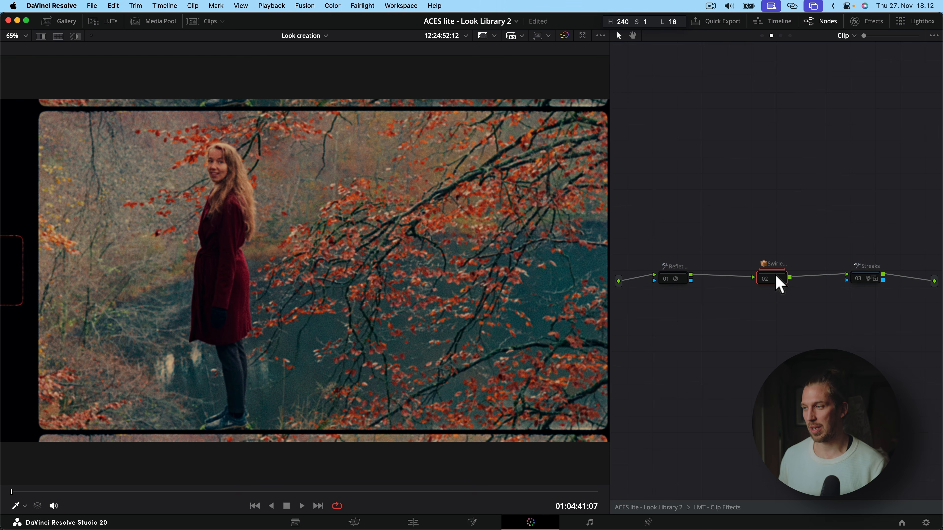
key(super+d)
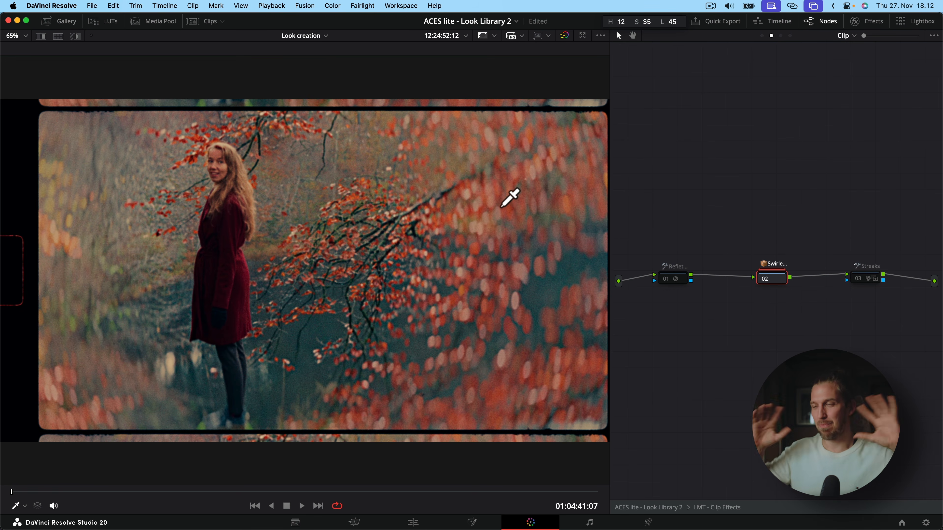
click(778, 287)
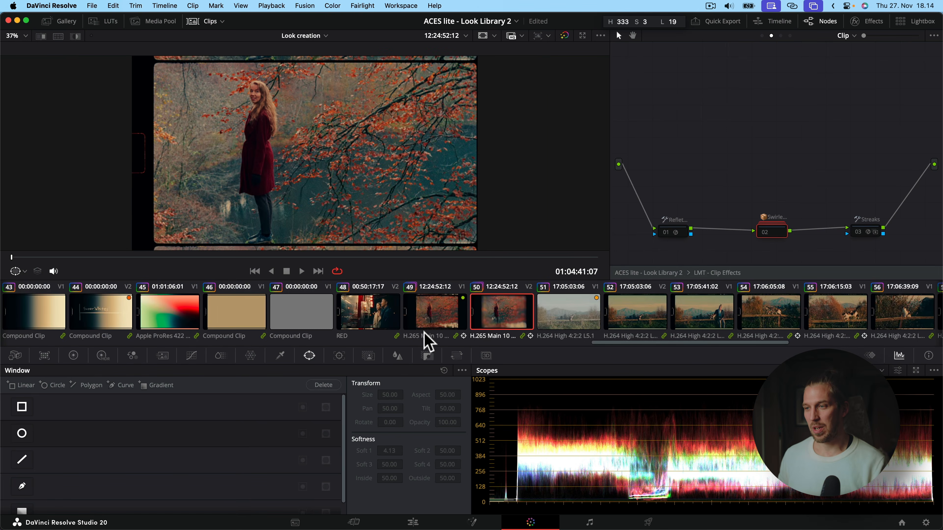
Return to clip 38, enable the Streaks node 03 and line up the swirl and Streaks nodes after the reflections node.
scroll(413, 329, left, 5)
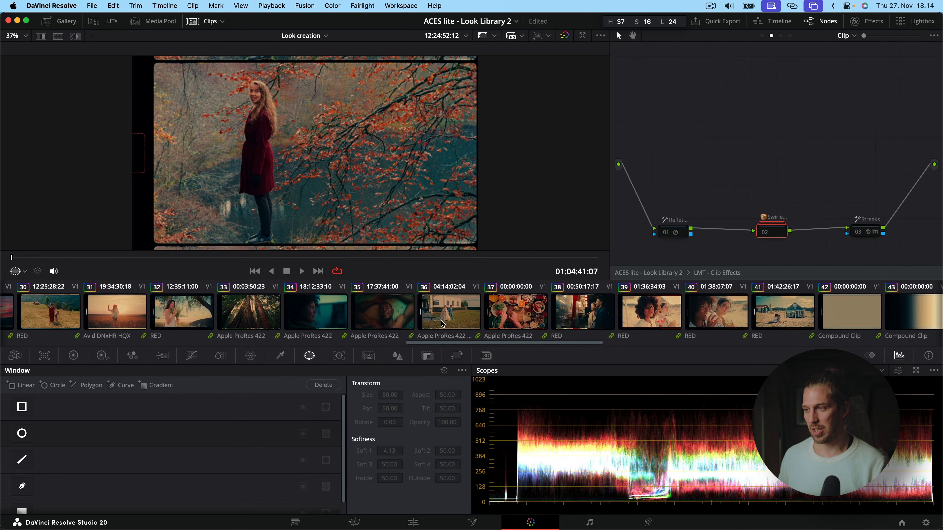
click(582, 316)
drag(925, 167, 869, 161)
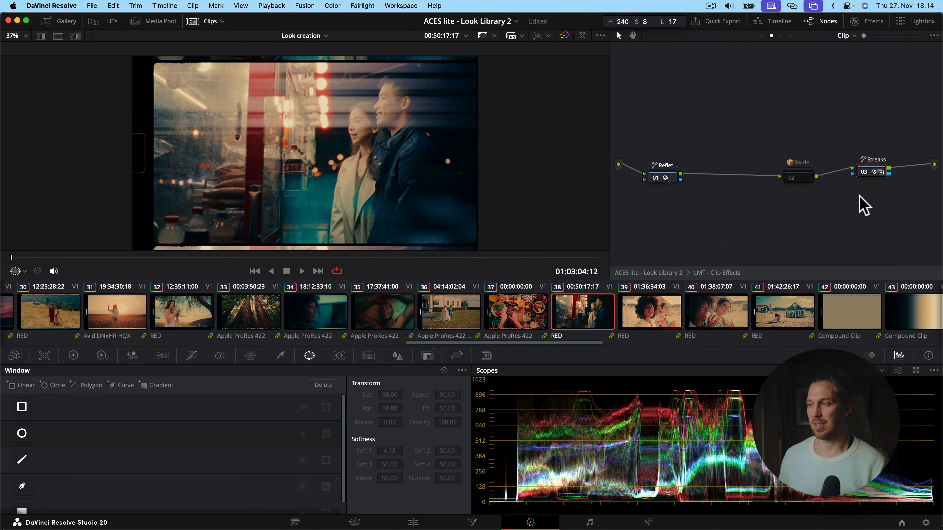
drag(800, 178, 729, 172)
drag(878, 173, 818, 176)
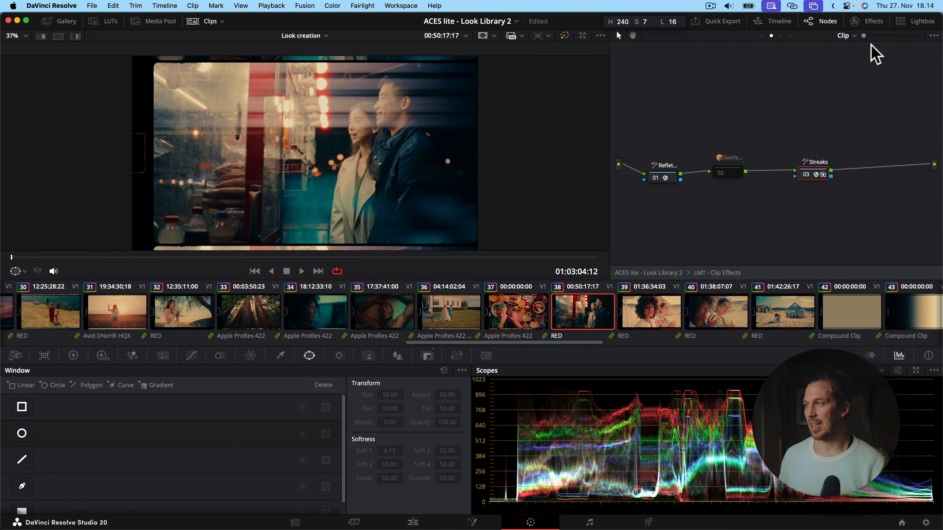
Set the Streaks node's Global Brightness to 0.248 and its Reflecting Element 1 color to pinkish red F50051.
click(865, 21)
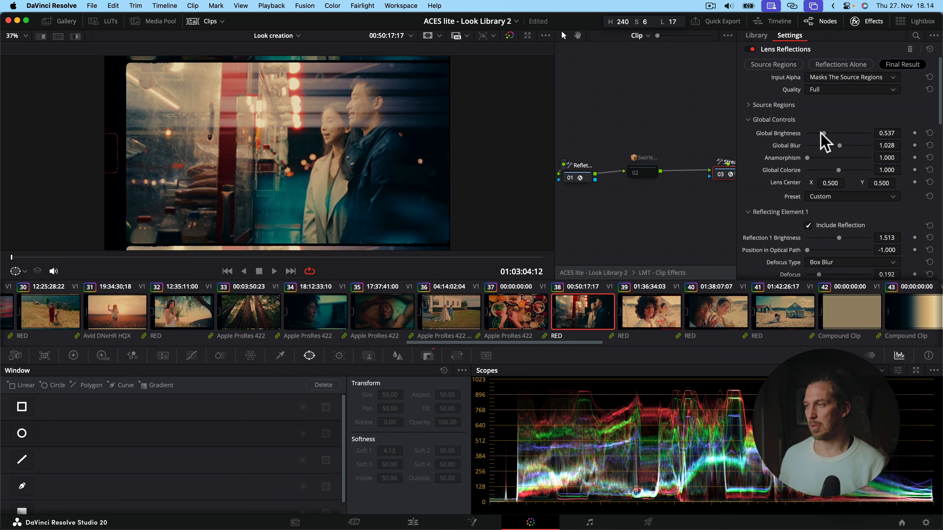
drag(817, 133, 815, 136)
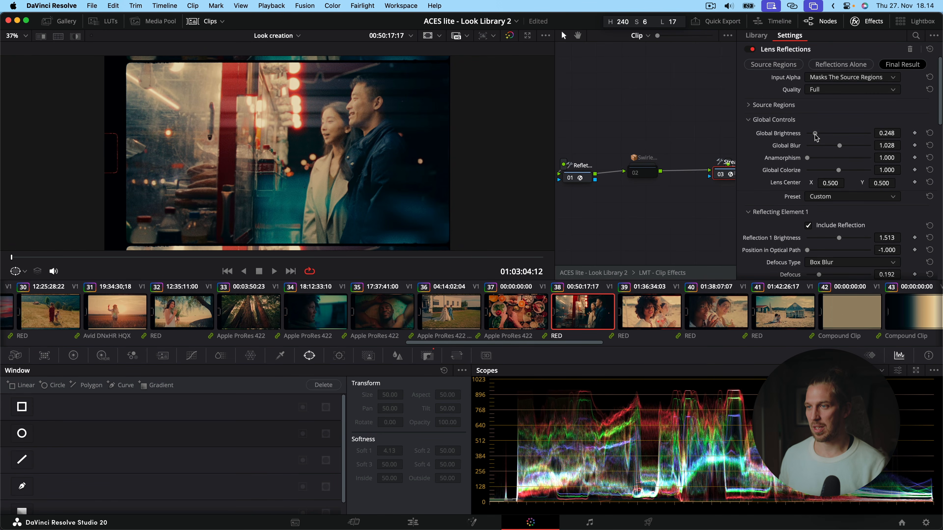
scroll(818, 149, down, 8)
mouse_move(826, 188)
mouse_down()
mouse_move(861, 187)
mouse_move(839, 181)
mouse_up()
click(815, 179)
drag(815, 225, 794, 228)
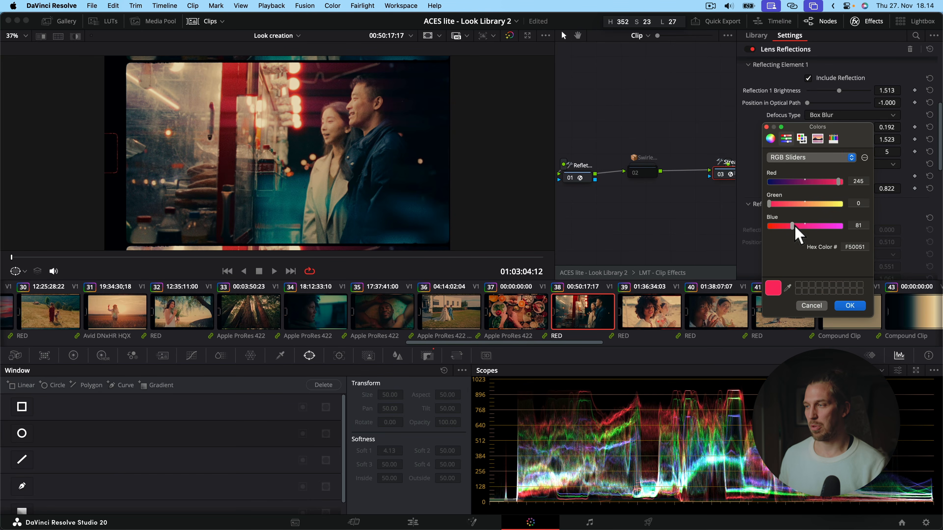
click(850, 306)
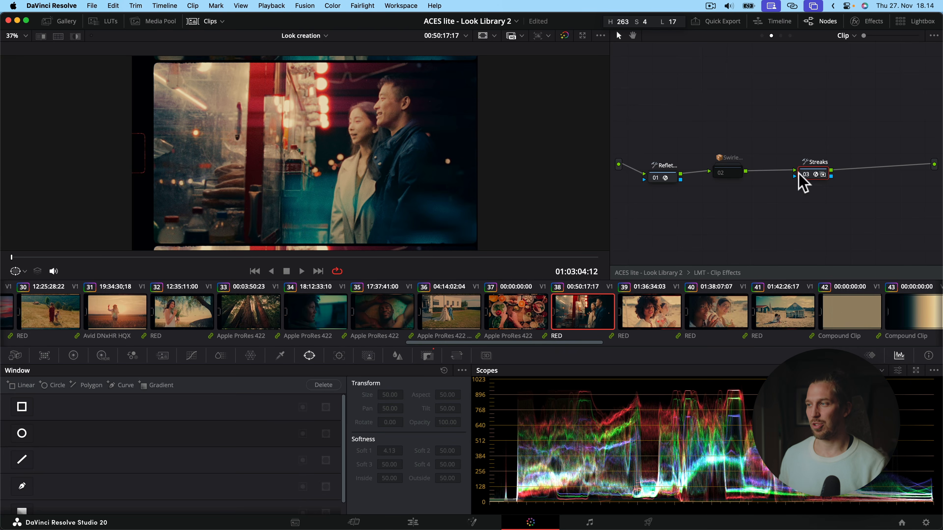
Lower the Streaks node's Global Brightness to 0.159, hide the effect settings and check clip 38 in full screen.
scroll(831, 136, up, 3)
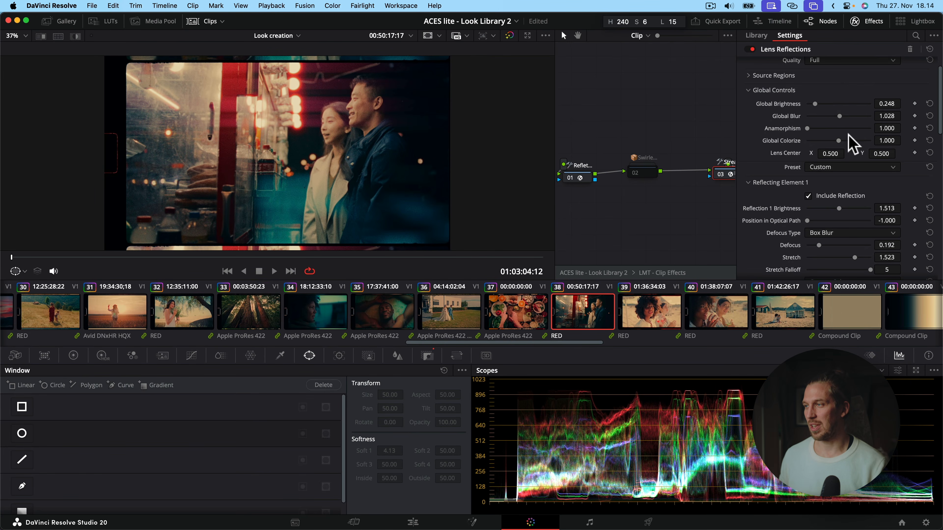
drag(887, 104, 903, 104)
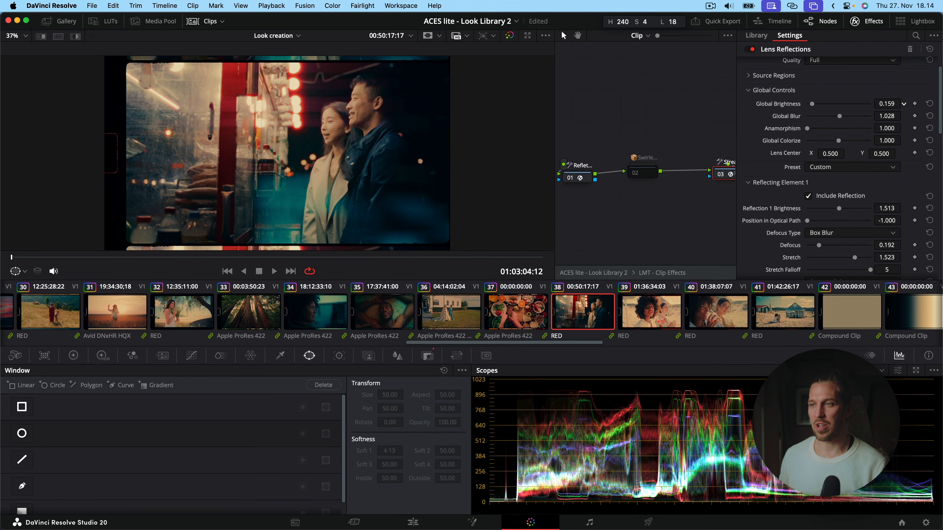
click(869, 21)
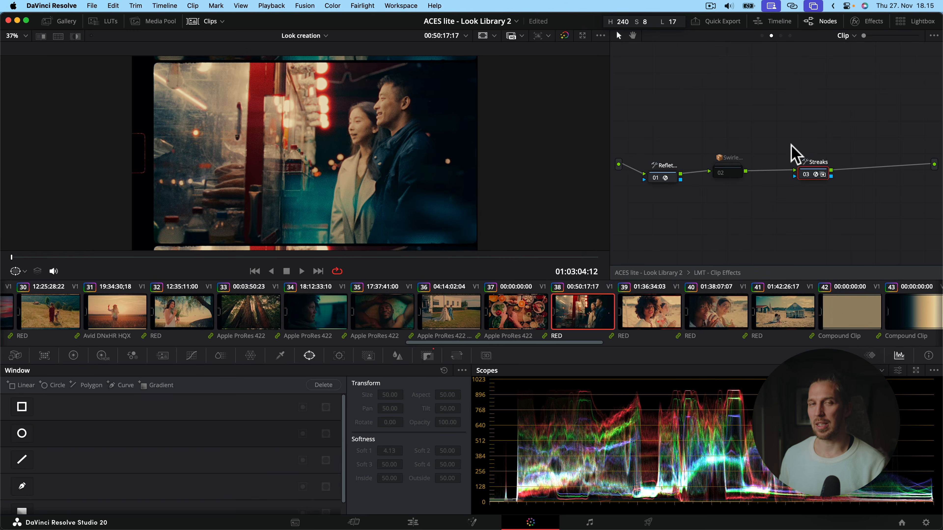
key(super+f)
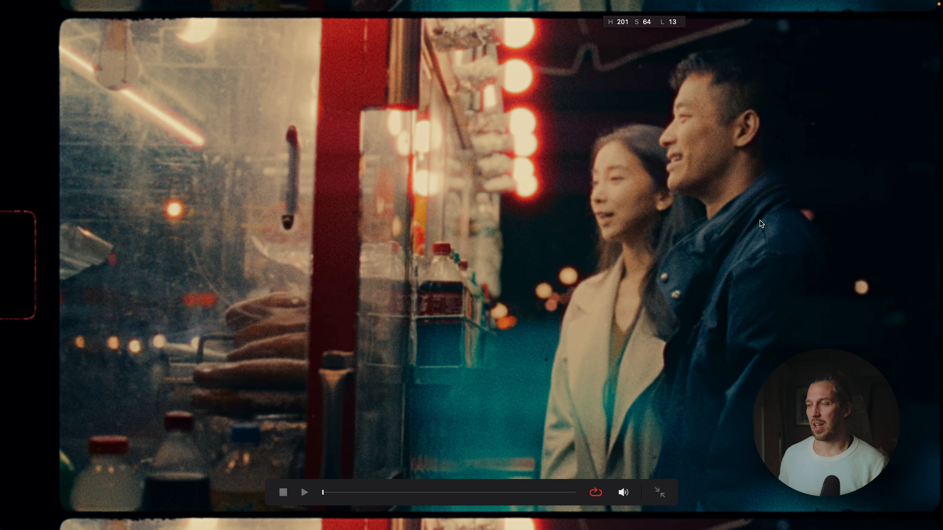
key(super+f)
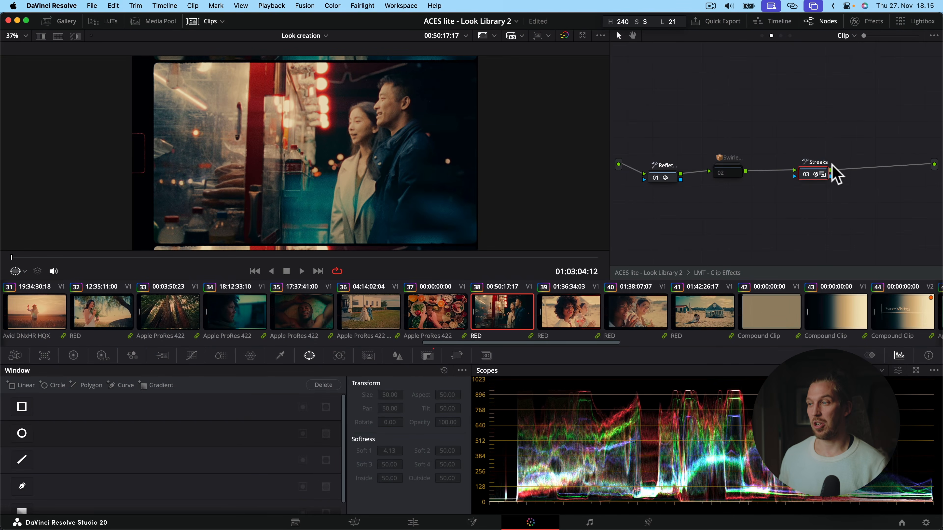